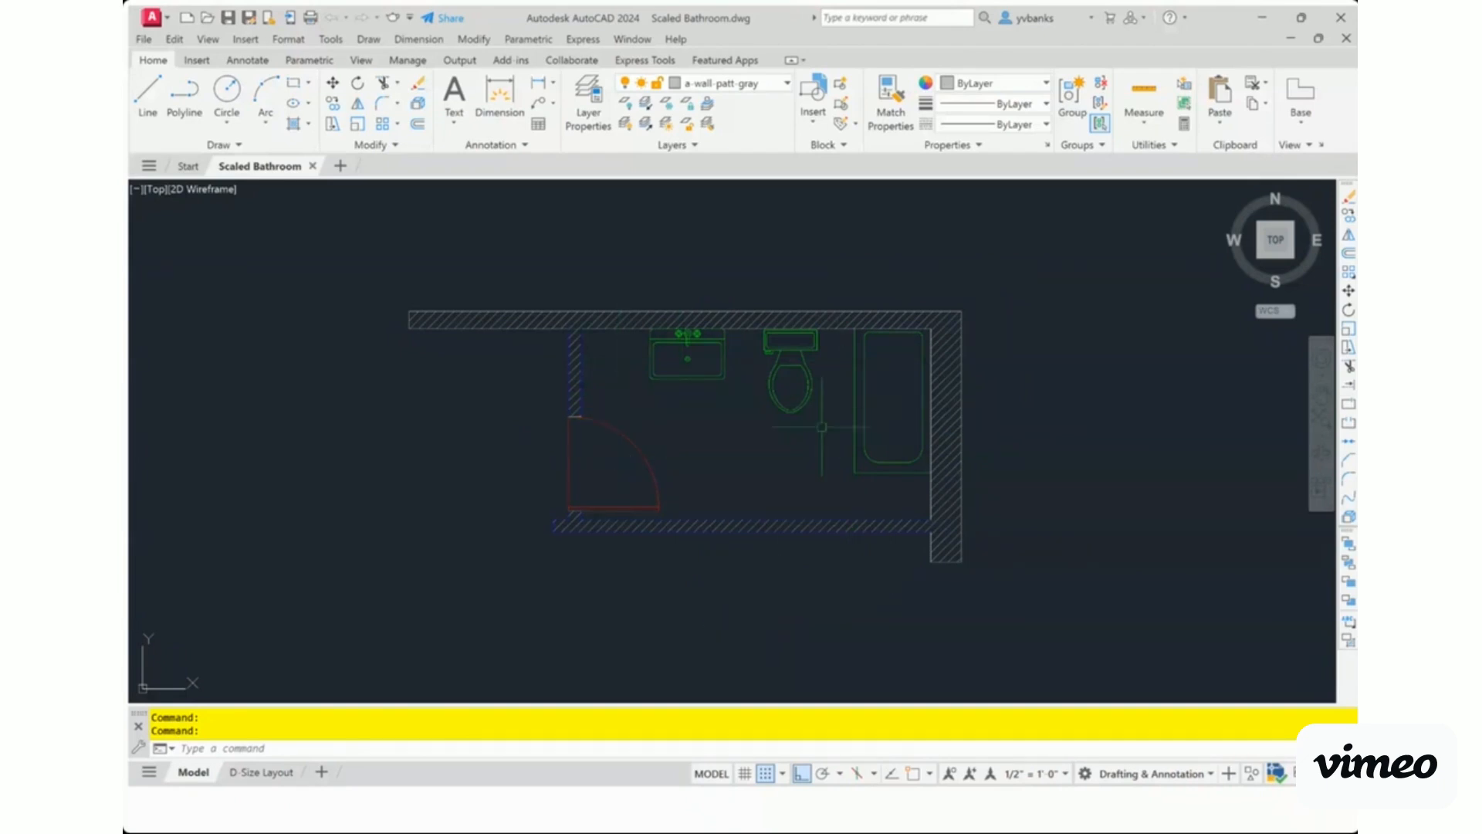
- Check that the sink, bathtub, toilet and door are each selectable as a single object, and clear the selection
{"action": "left_click", "coordinate": [723, 345]}
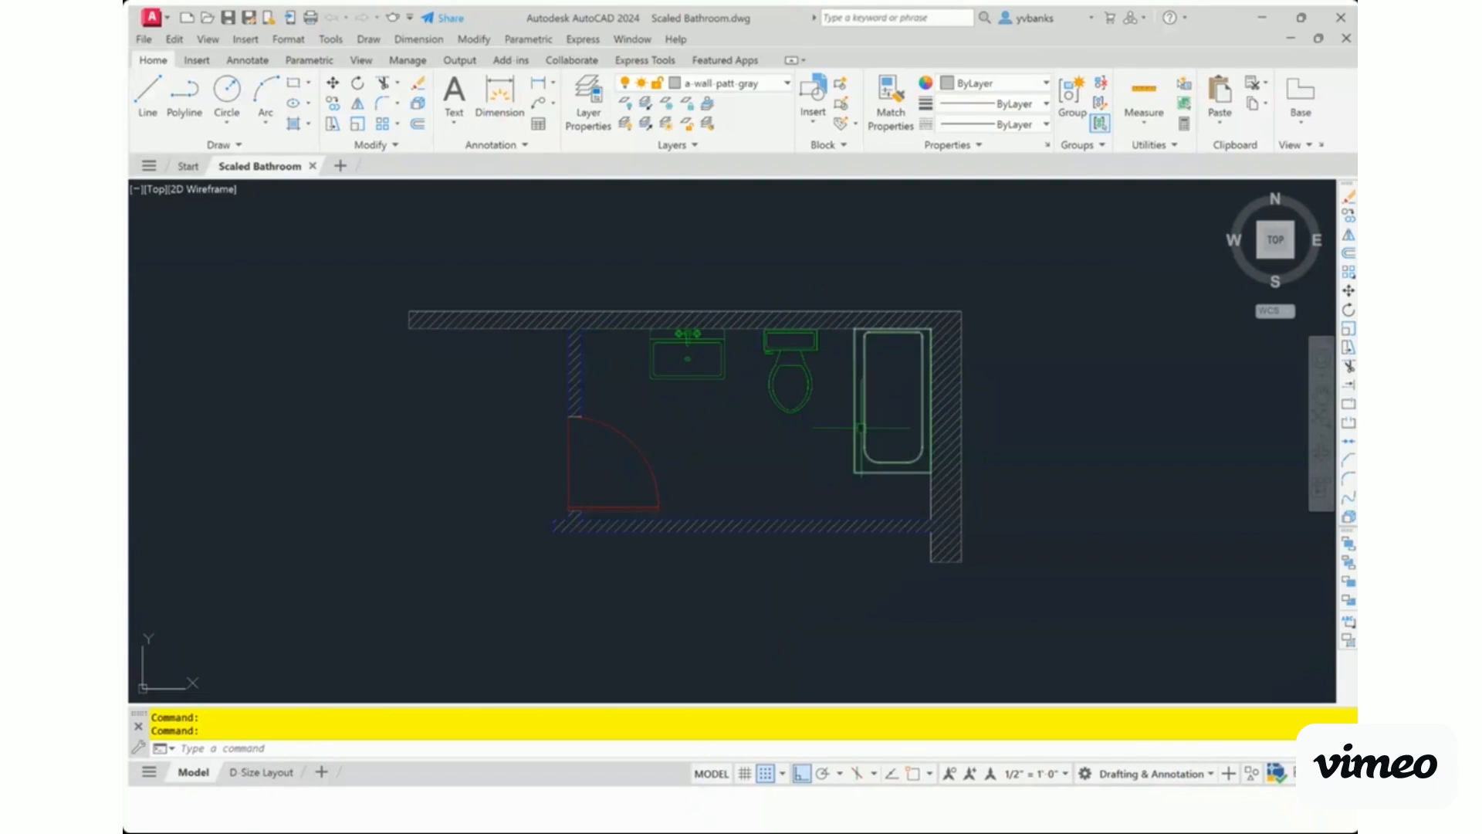
{"action": "left_click", "coordinate": [856, 386]}
{"action": "left_click", "coordinate": [798, 364]}
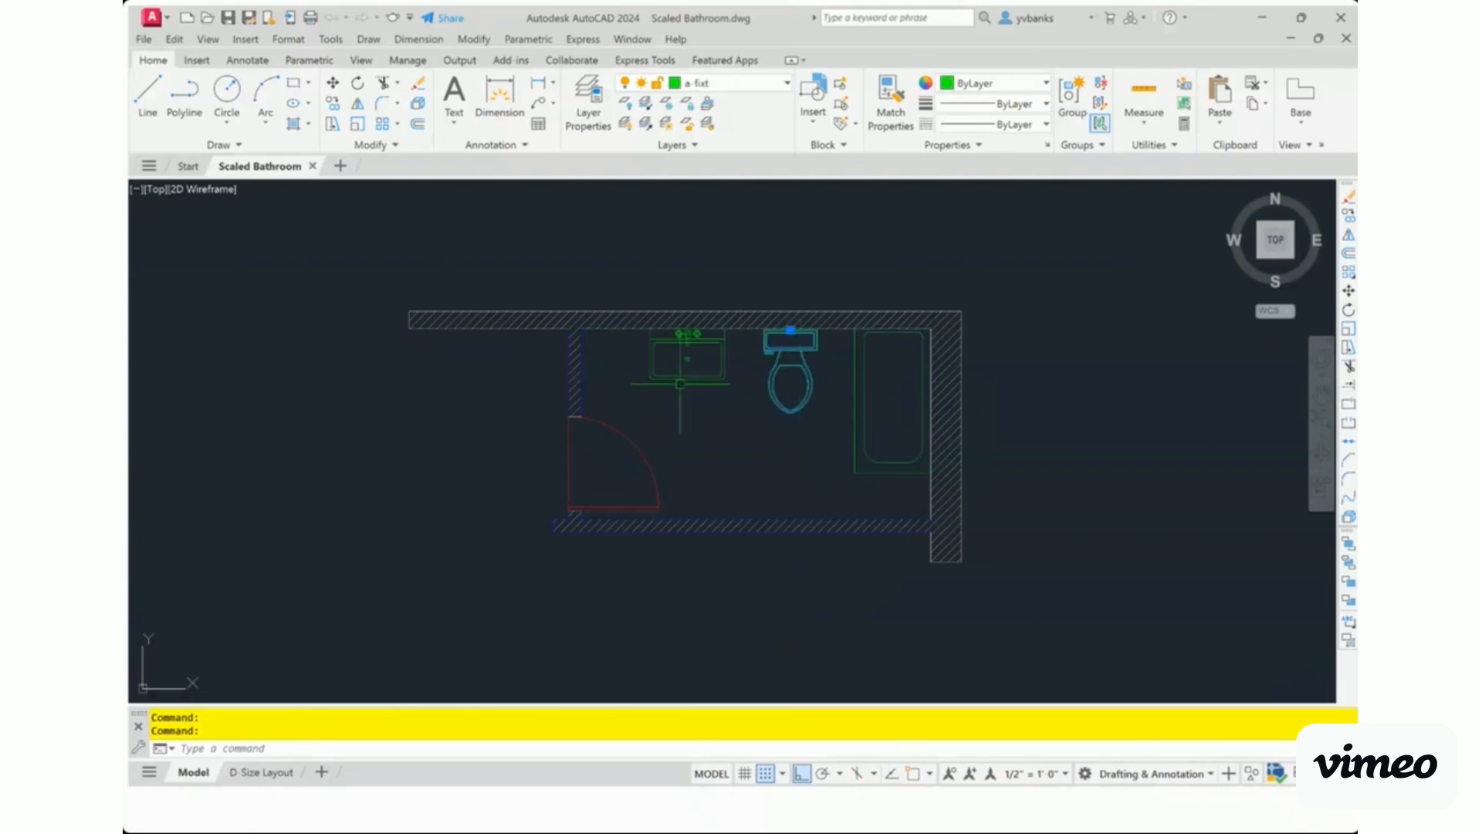
{"action": "left_click", "coordinate": [676, 372]}
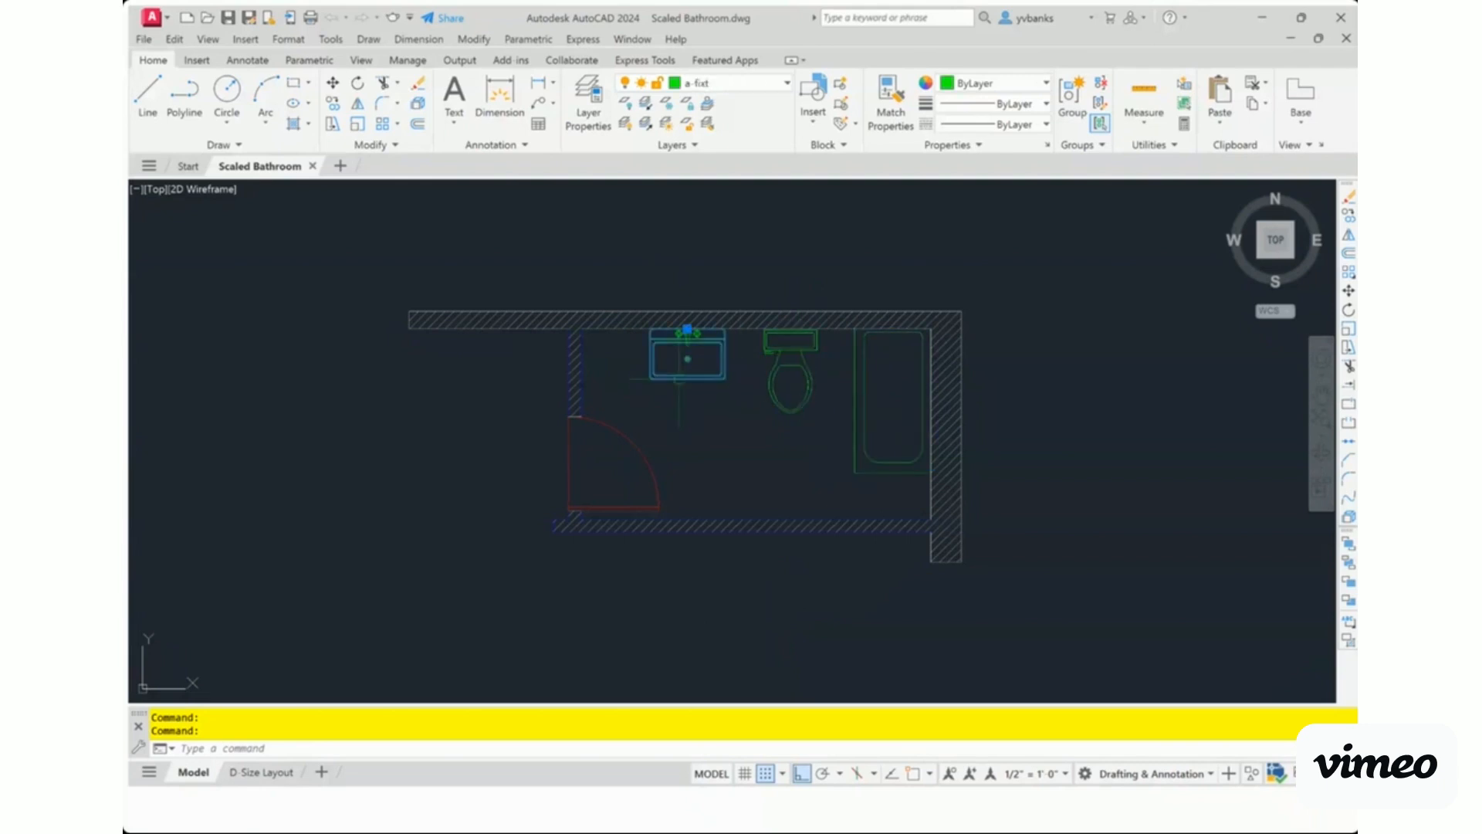
{"action": "left_click", "coordinate": [640, 449]}
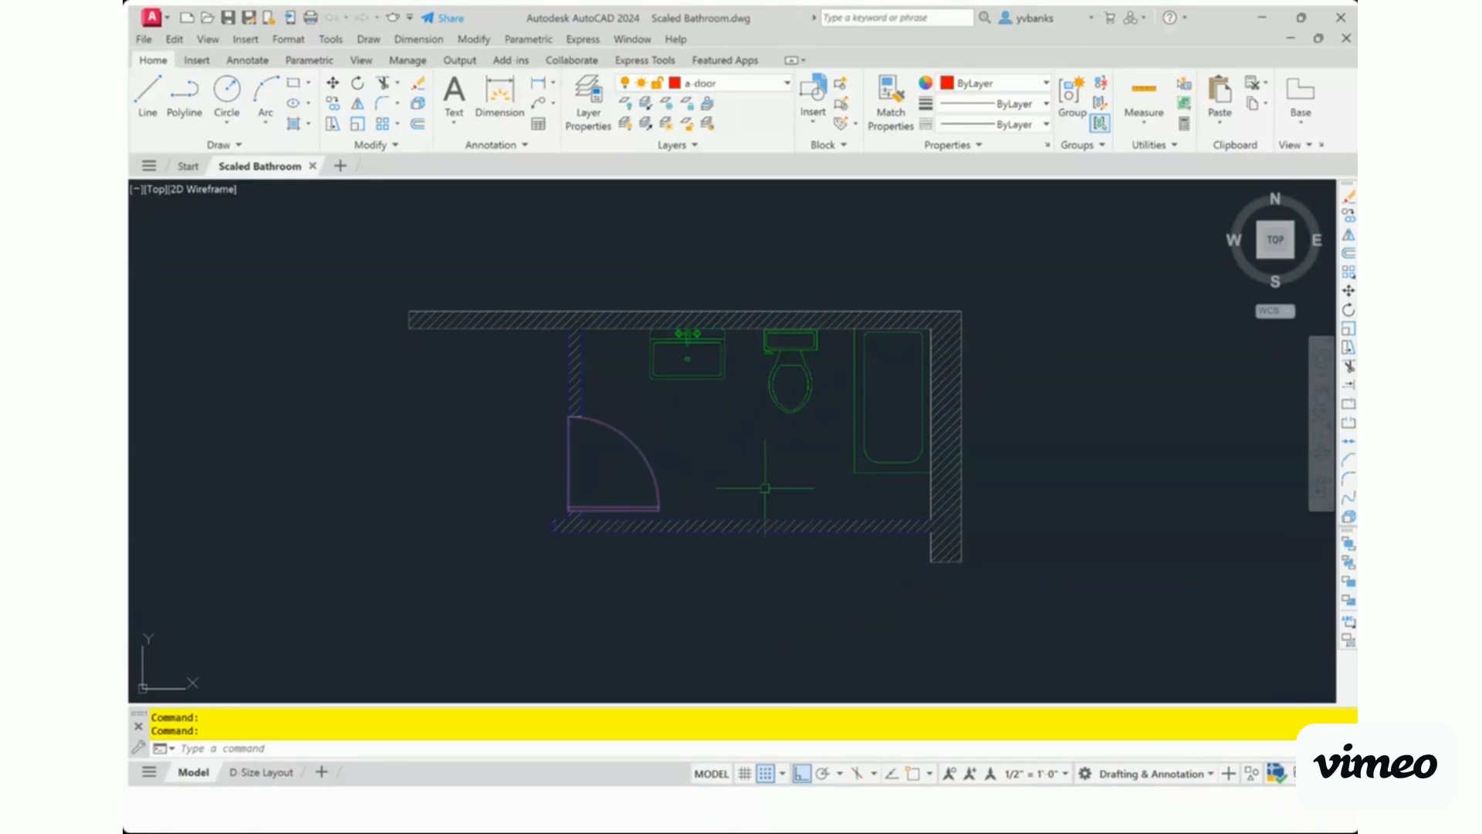
{"action": "key", "text": "Escape"}
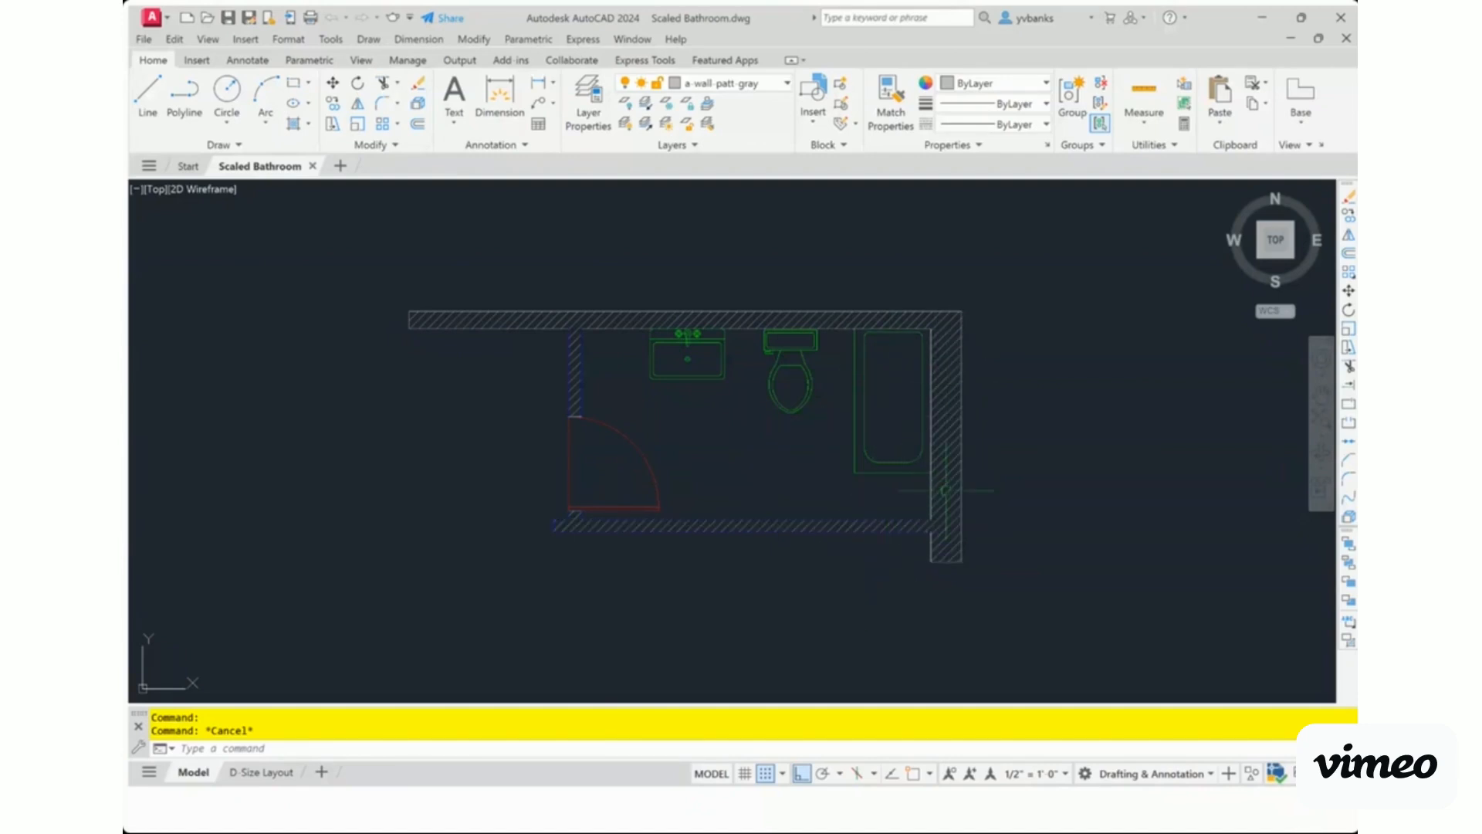
- Turn on object snap and measure the bathtub's length along its outer edge facing the toilet
{"action": "scroll", "coordinate": [1124, 488], "scroll_direction": "up", "scroll_amount": 2}
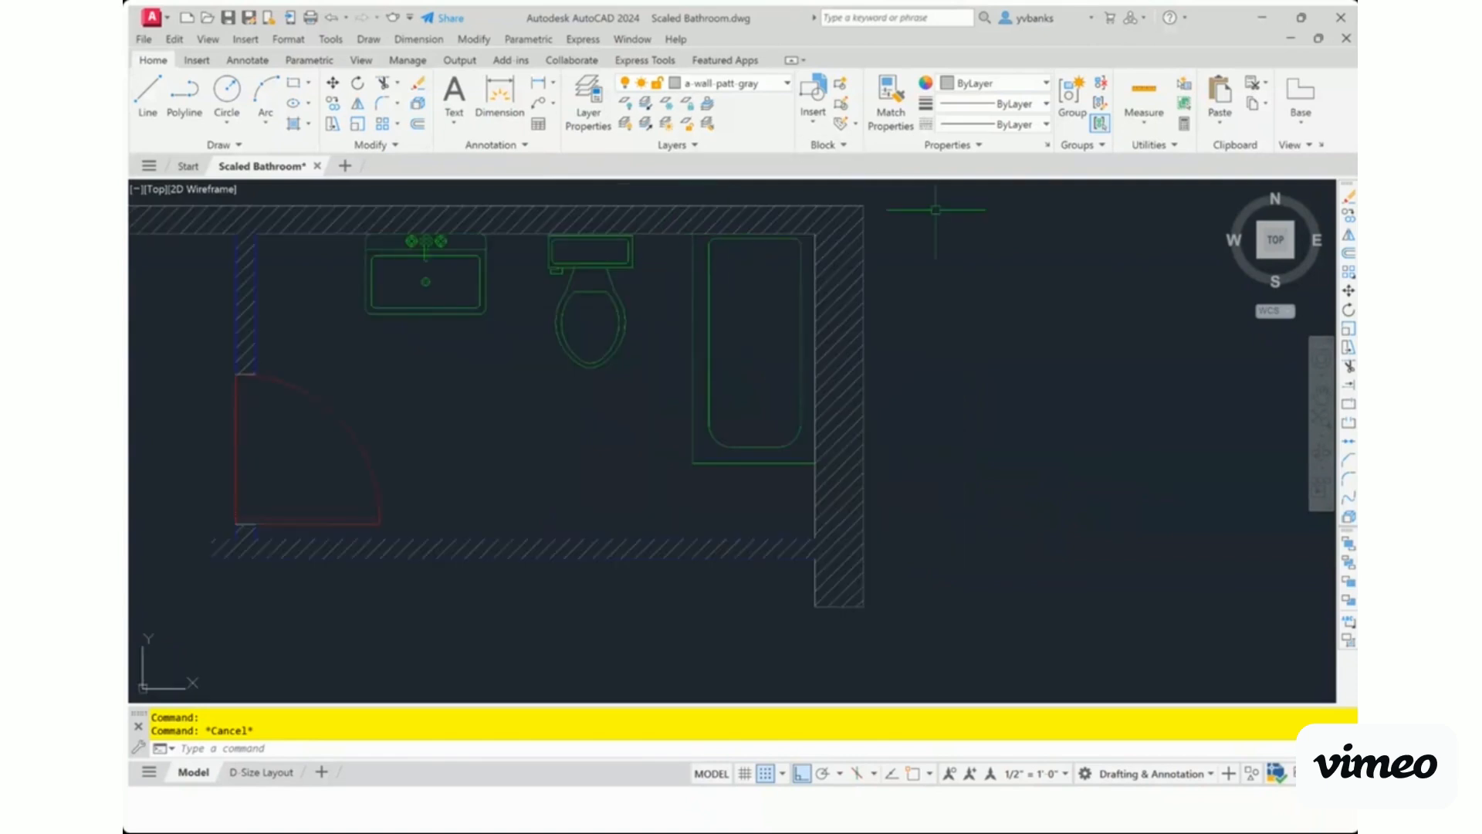
{"action": "left_click", "coordinate": [1144, 96]}
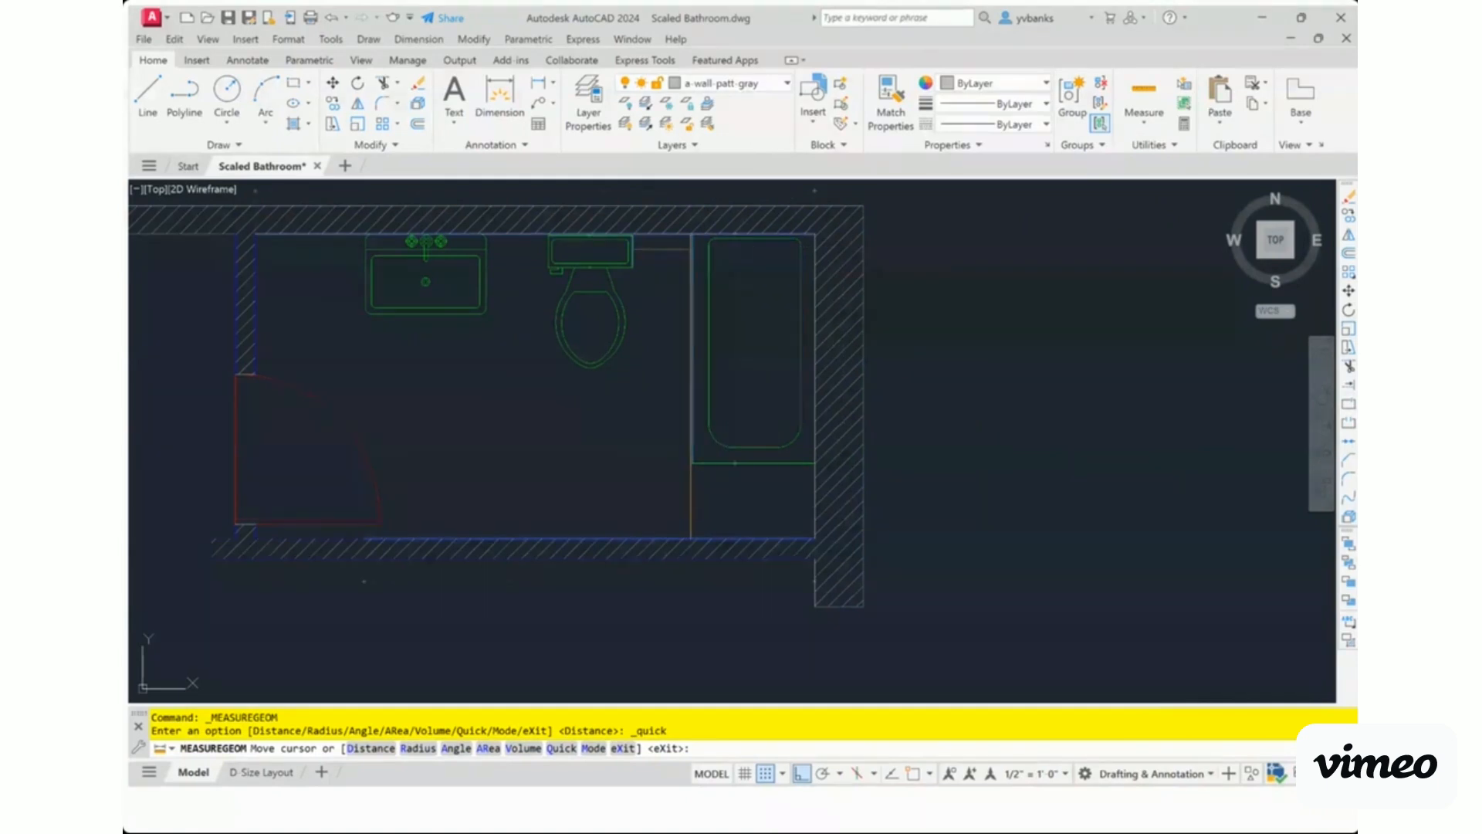
{"action": "left_click", "coordinate": [1154, 124]}
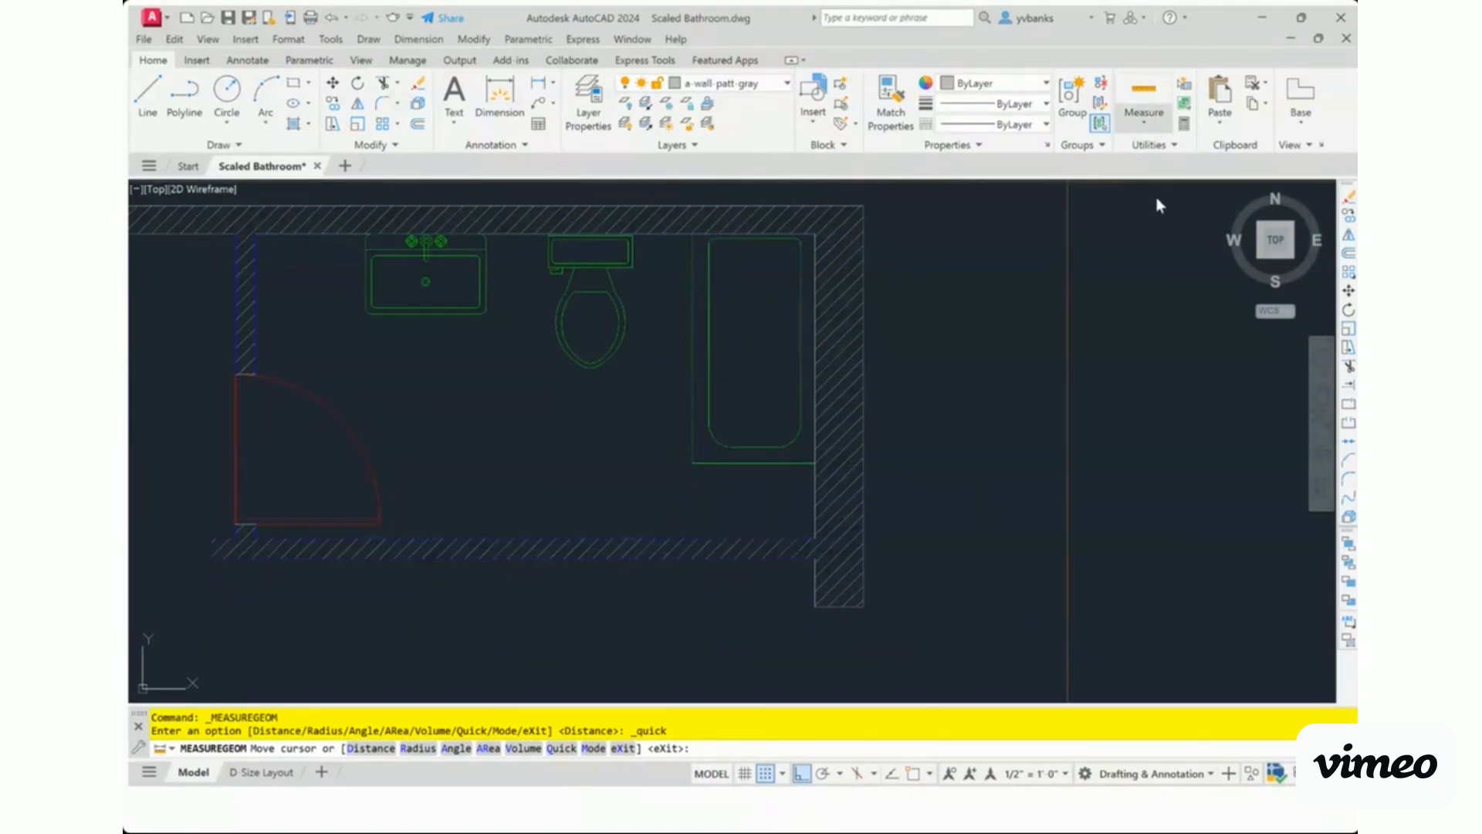
{"action": "left_click", "coordinate": [1156, 182]}
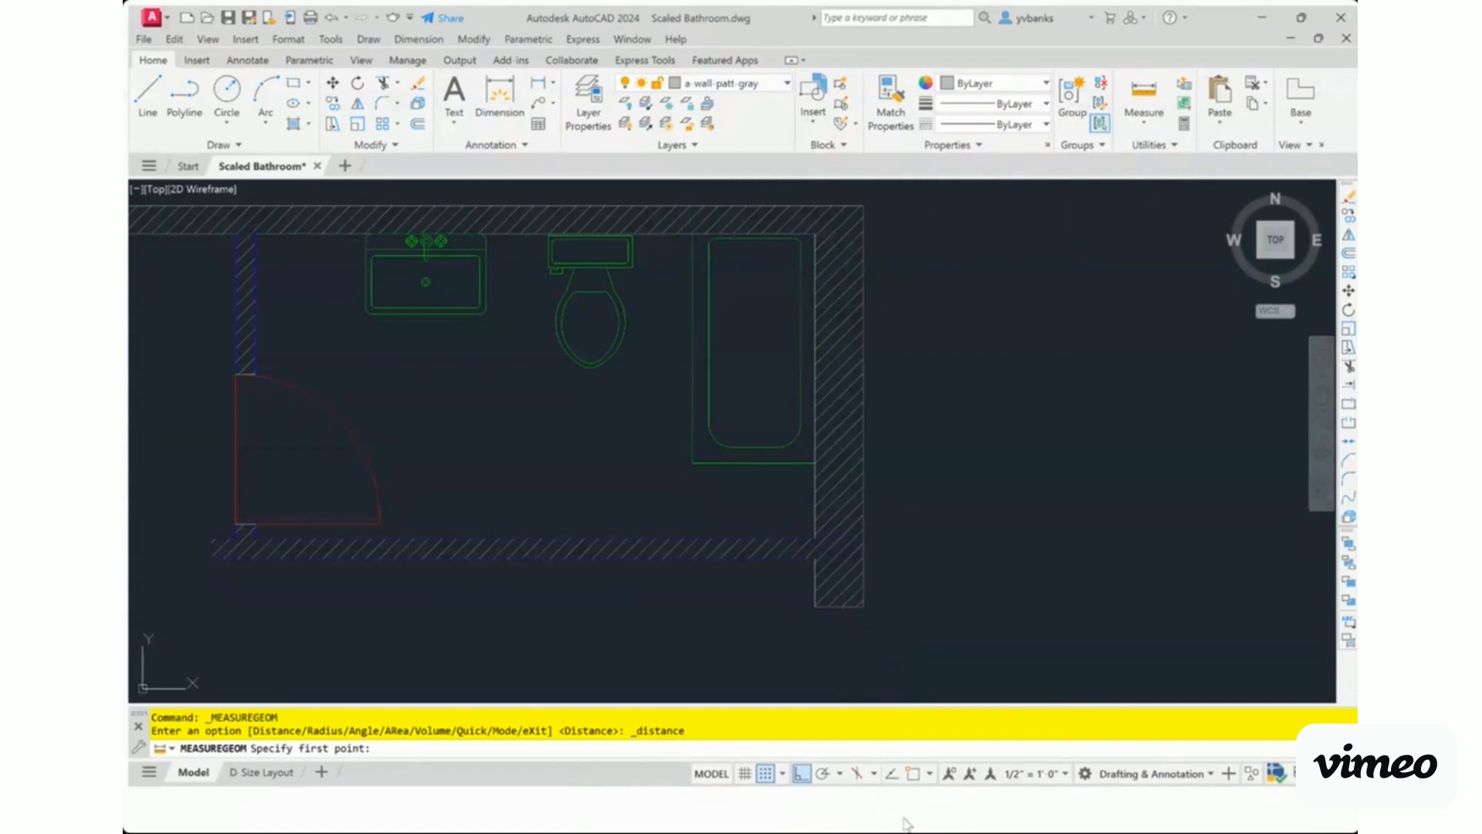
{"action": "left_click", "coordinate": [913, 773]}
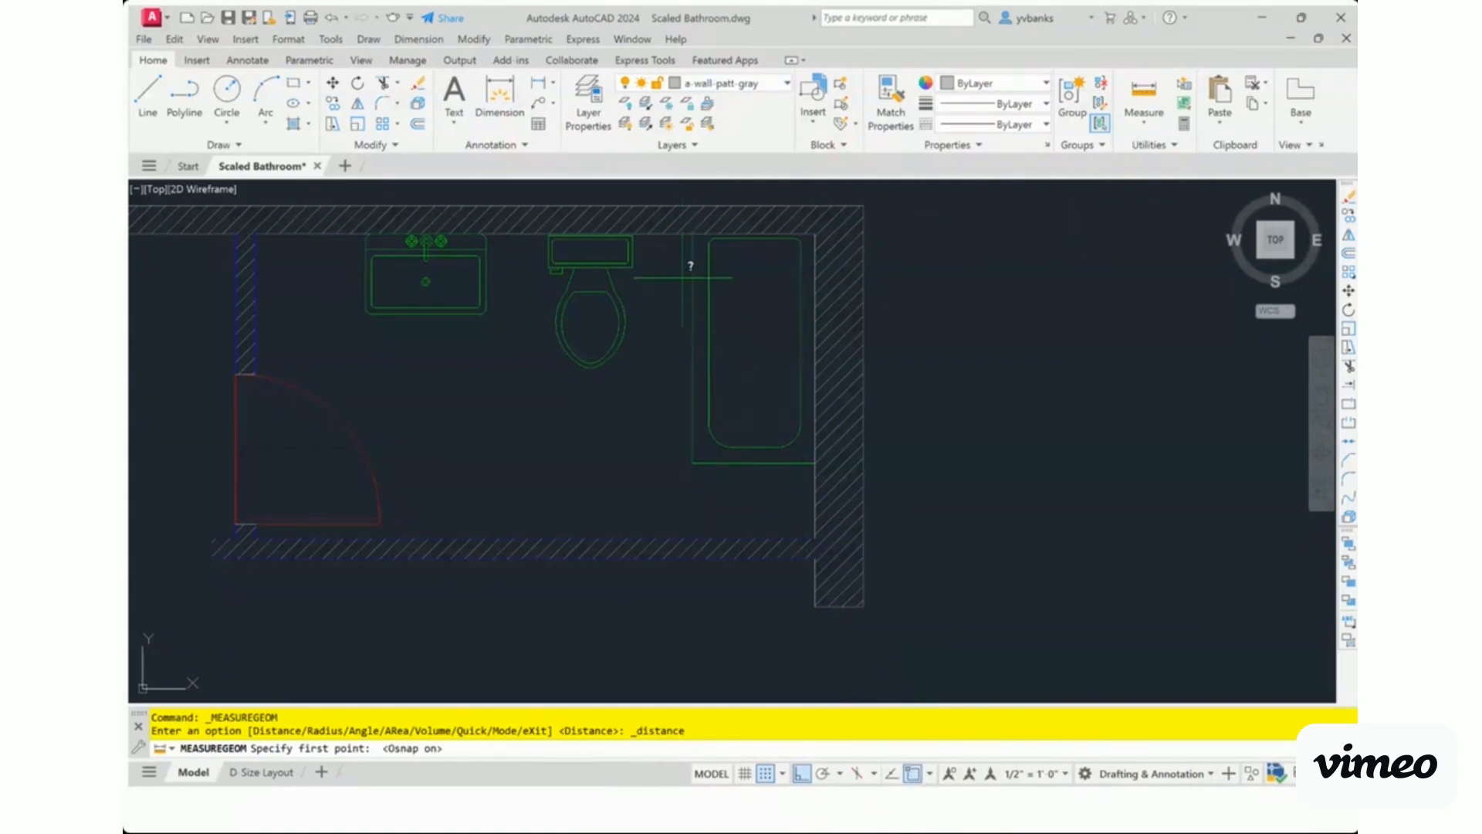
{"action": "left_click", "coordinate": [695, 232]}
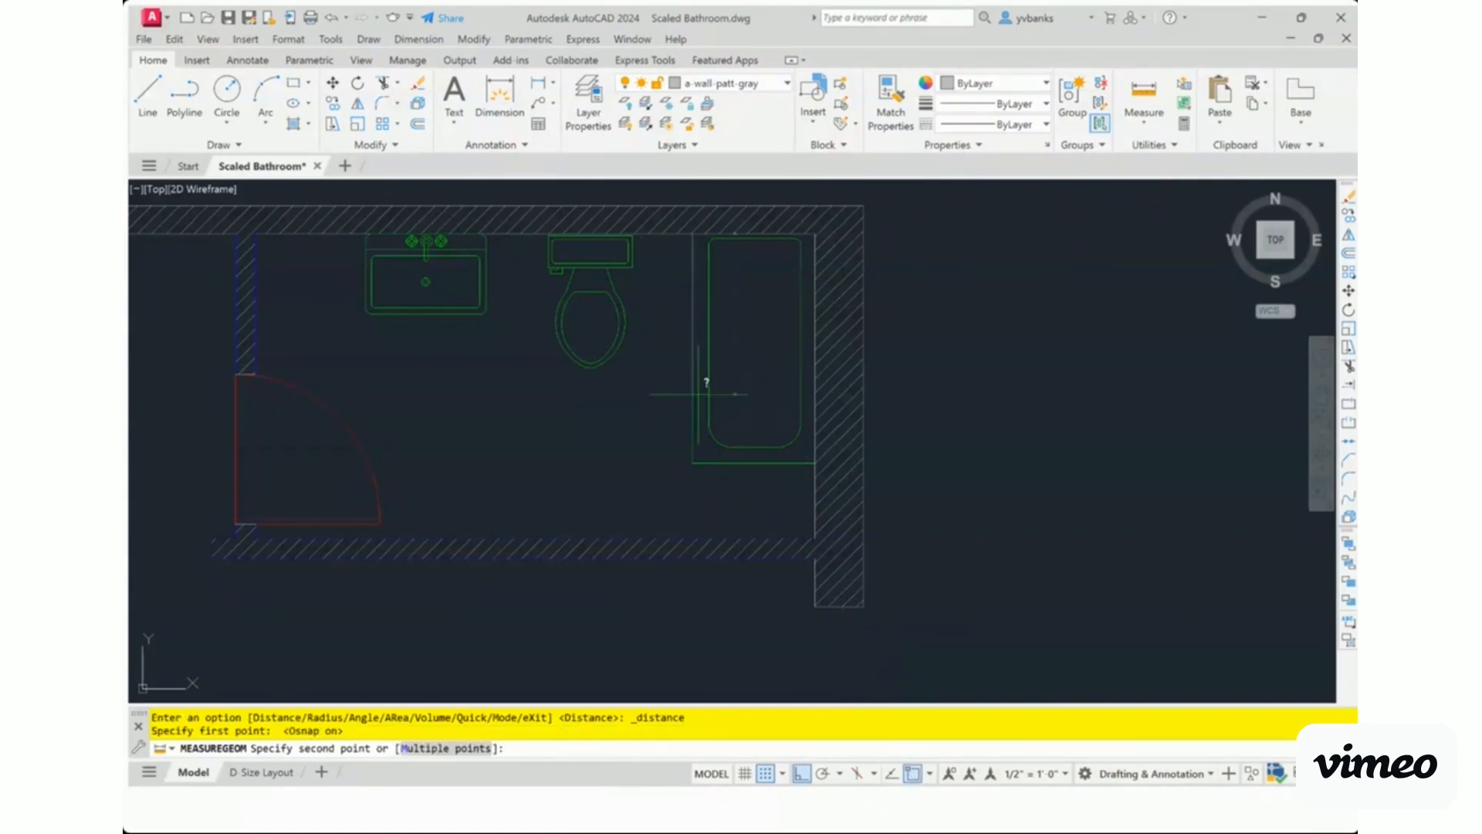
{"action": "left_click", "coordinate": [692, 463]}
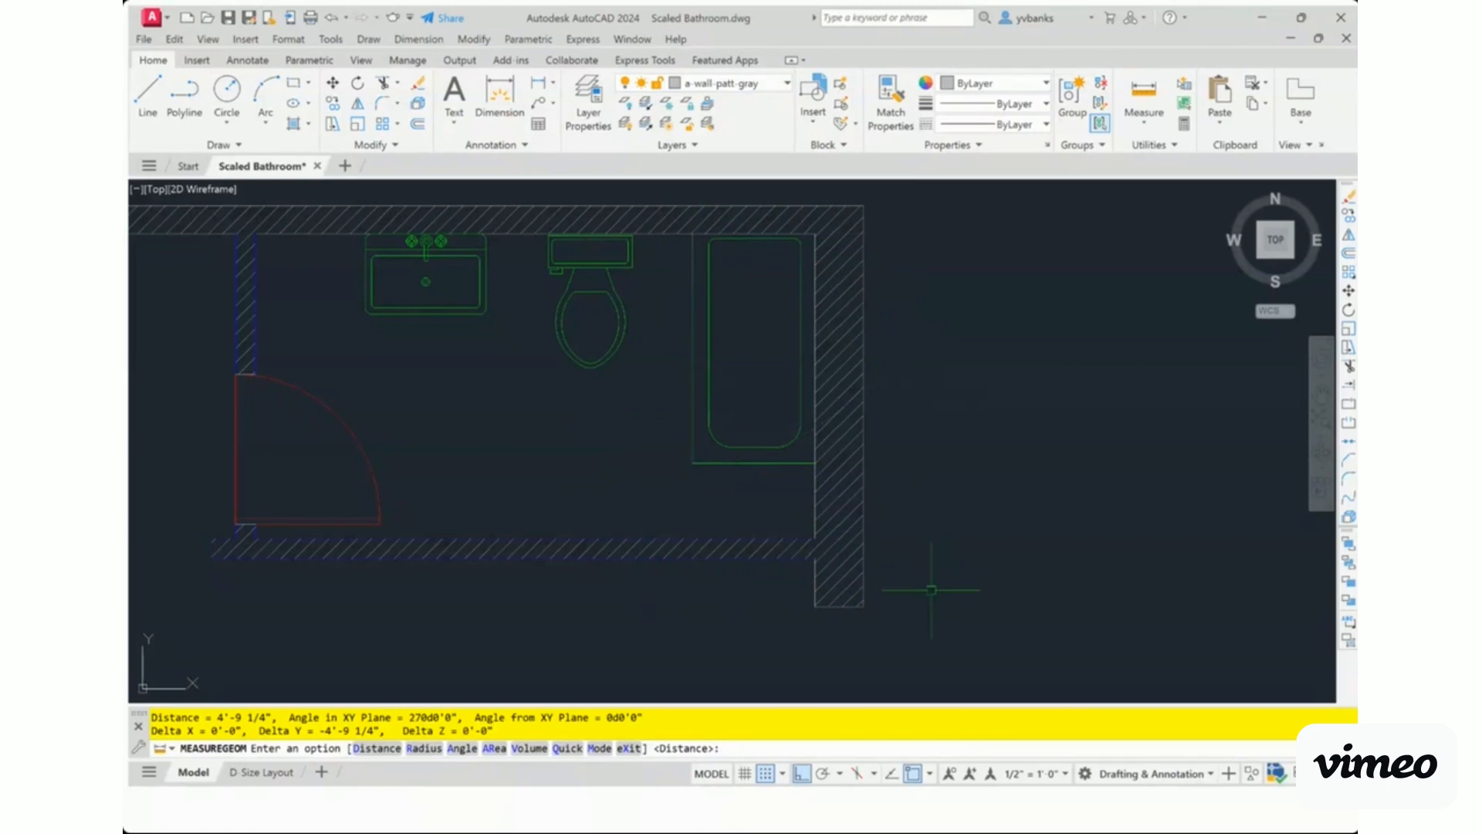
{"action": "key", "text": "Escape"}
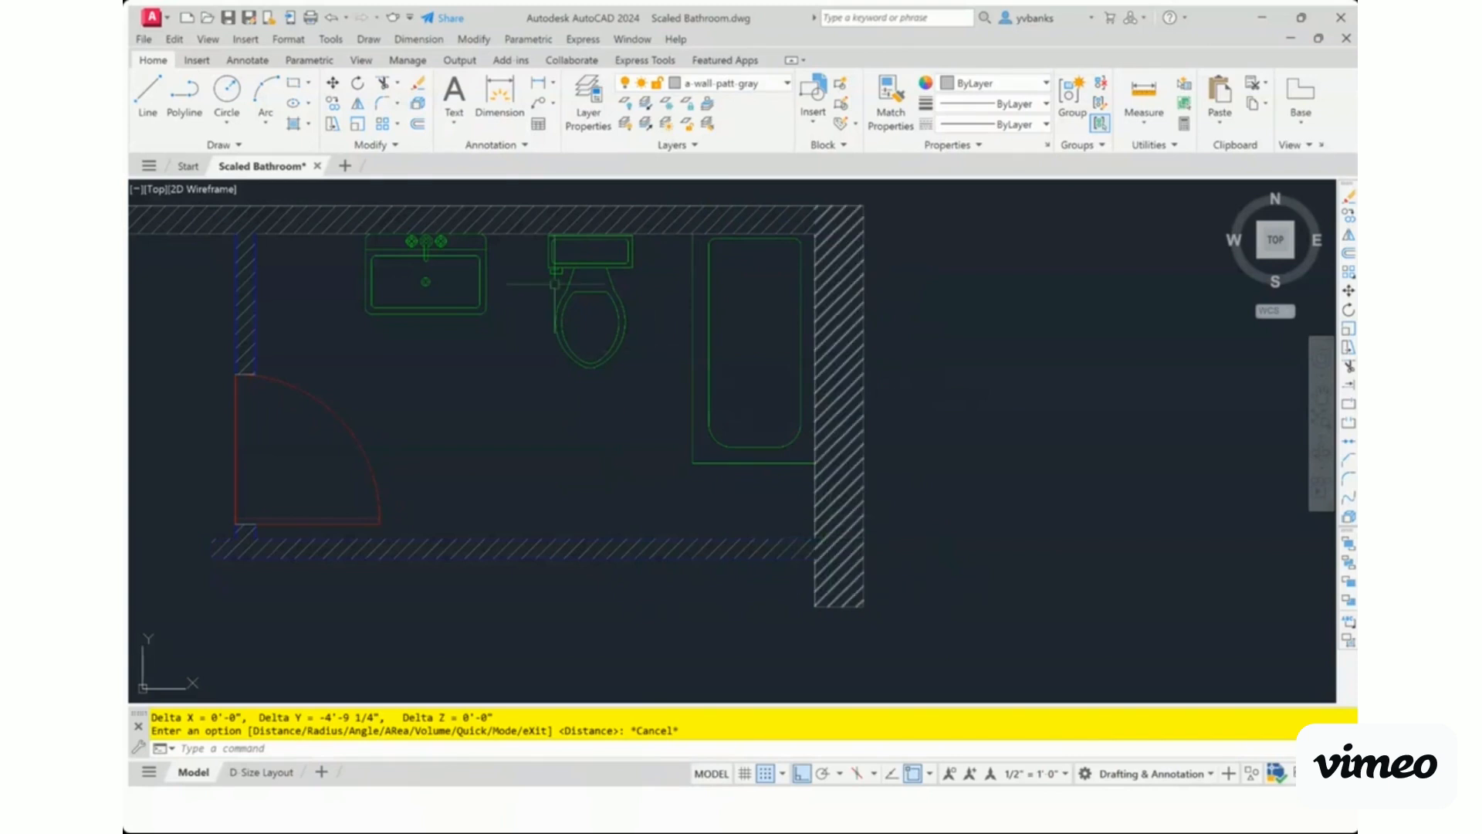
- Try moving the bathtub horizontally out of the room past the thick side wall, and undo the move
{"action": "left_click", "coordinate": [707, 303]}
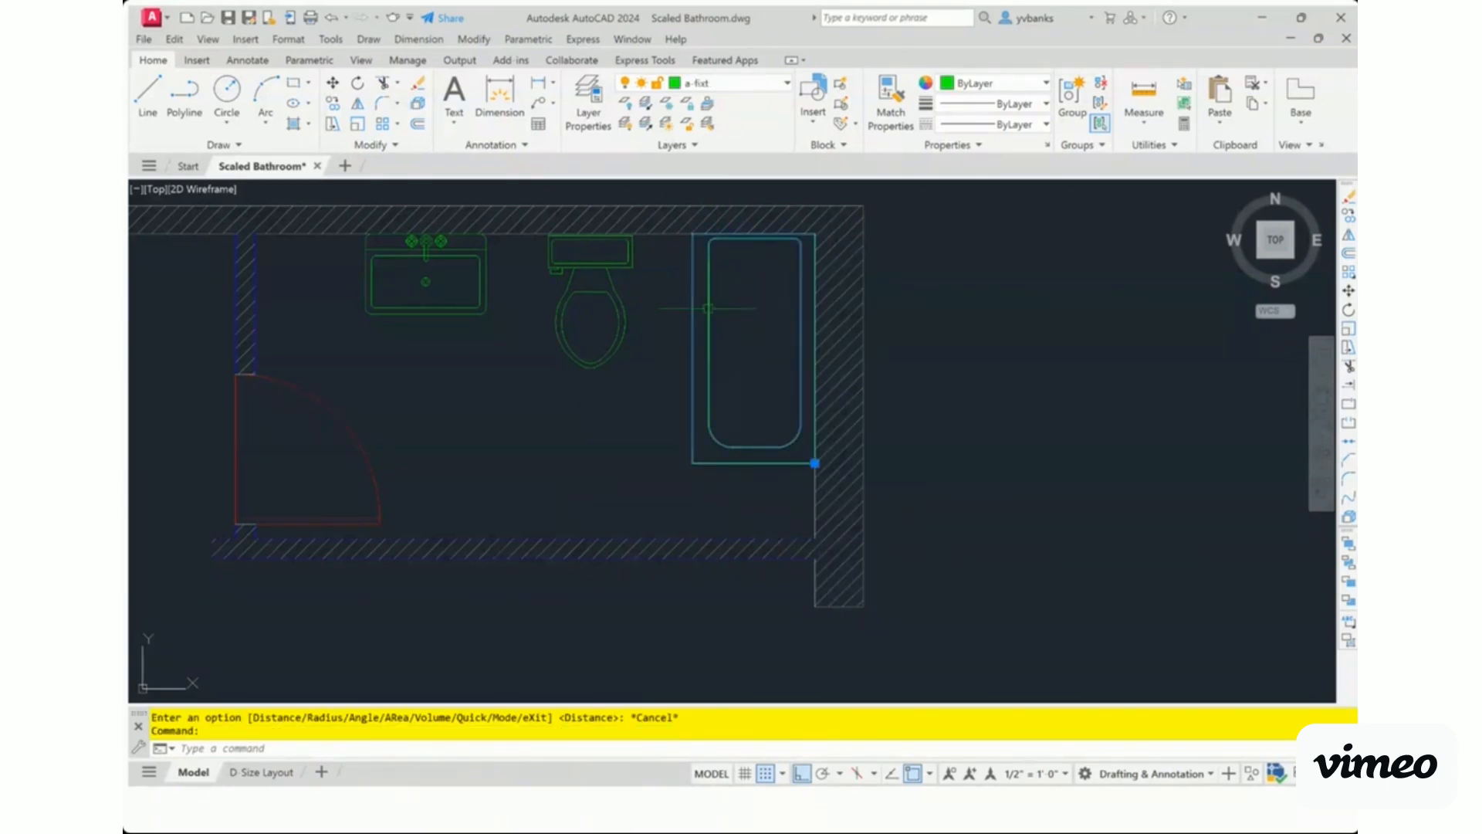
{"action": "left_click", "coordinate": [332, 83]}
{"action": "left_click", "coordinate": [763, 379]}
{"action": "left_click", "coordinate": [1059, 378]}
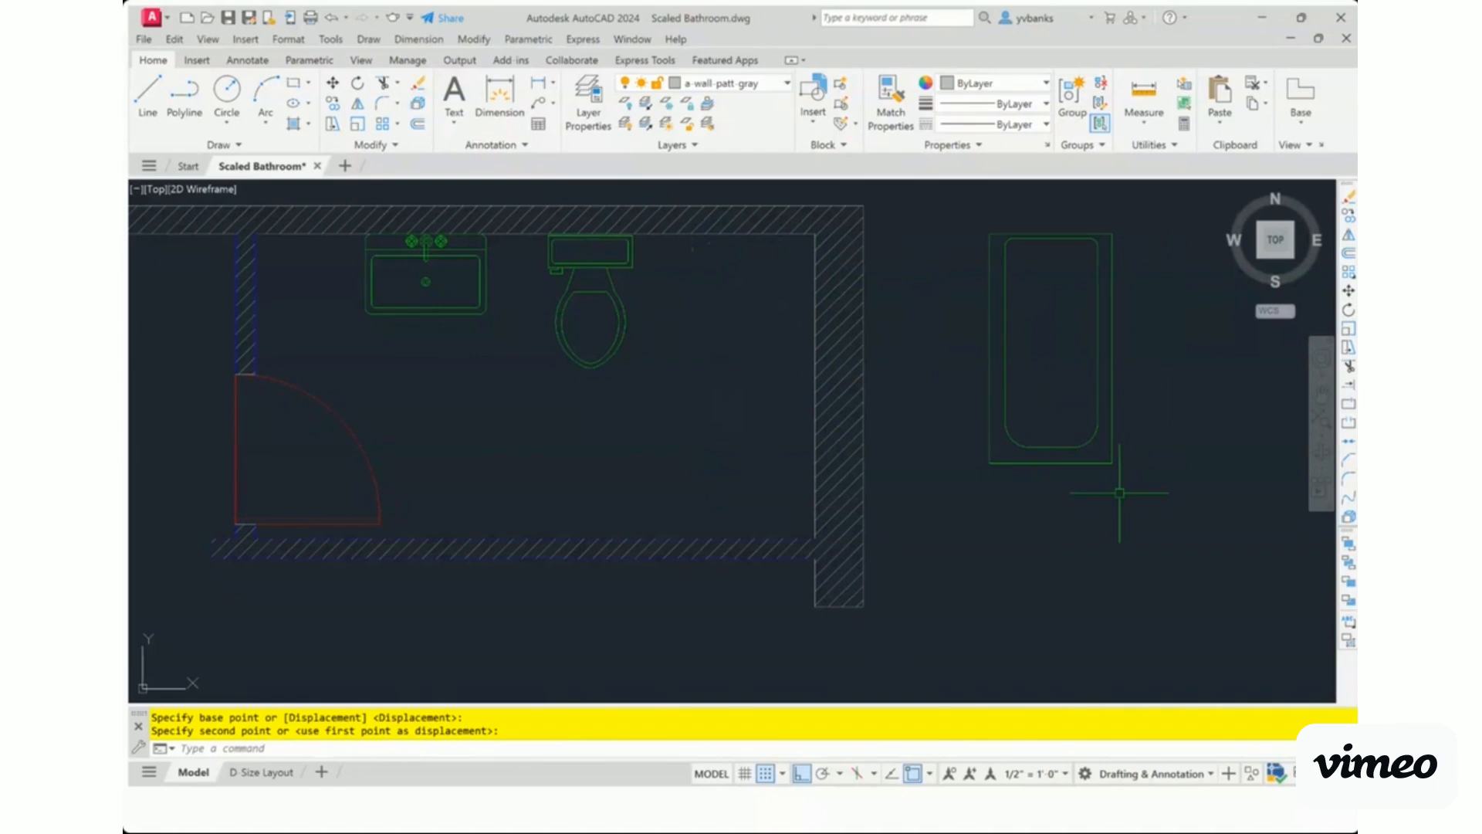
{"action": "left_click", "coordinate": [332, 17]}
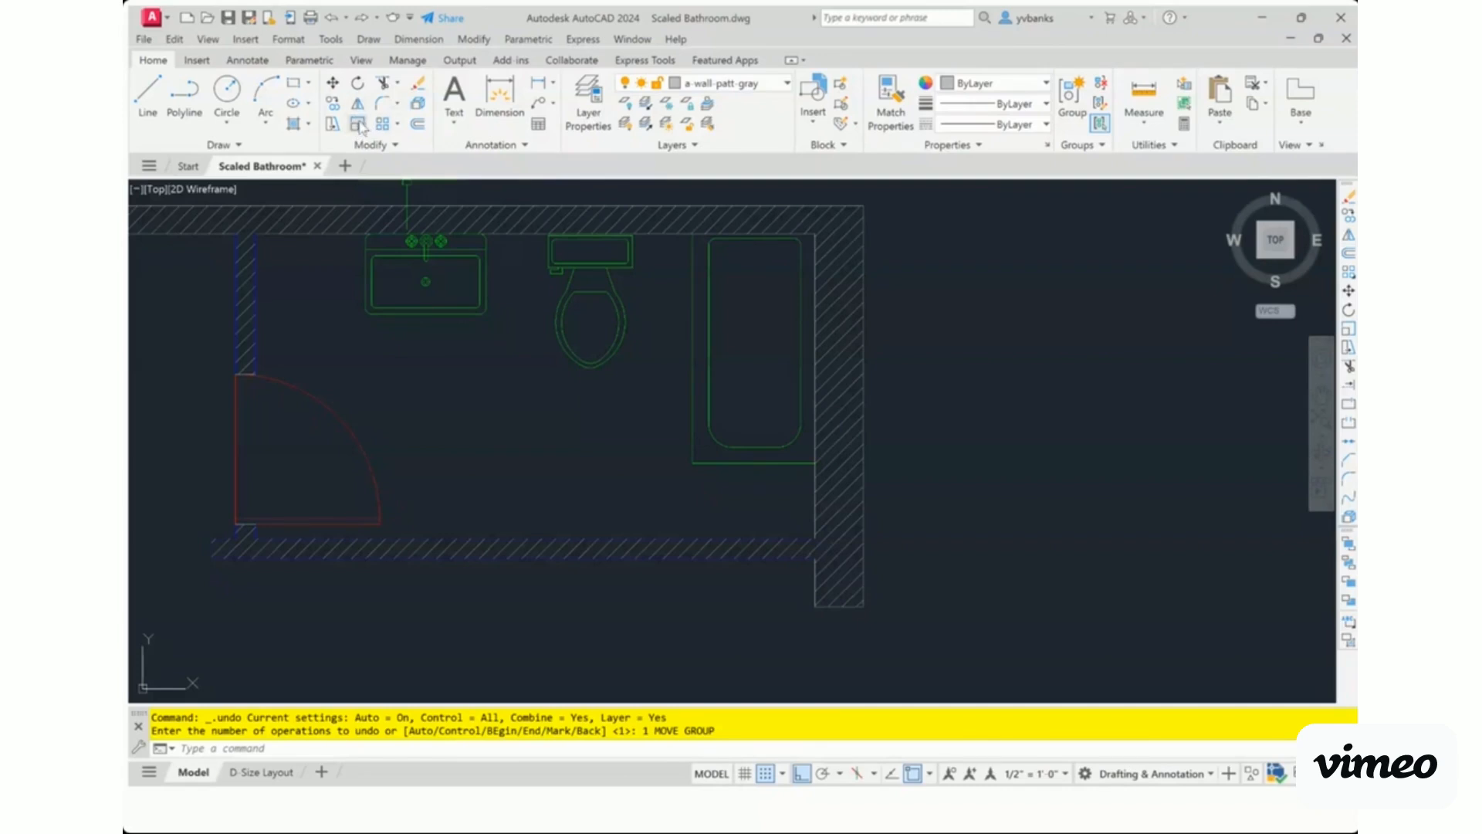
- Scale the bathtub by reference from its upper wall corner, using its wall-side length as reference and extending it to the lower wall
{"action": "left_click", "coordinate": [357, 125]}
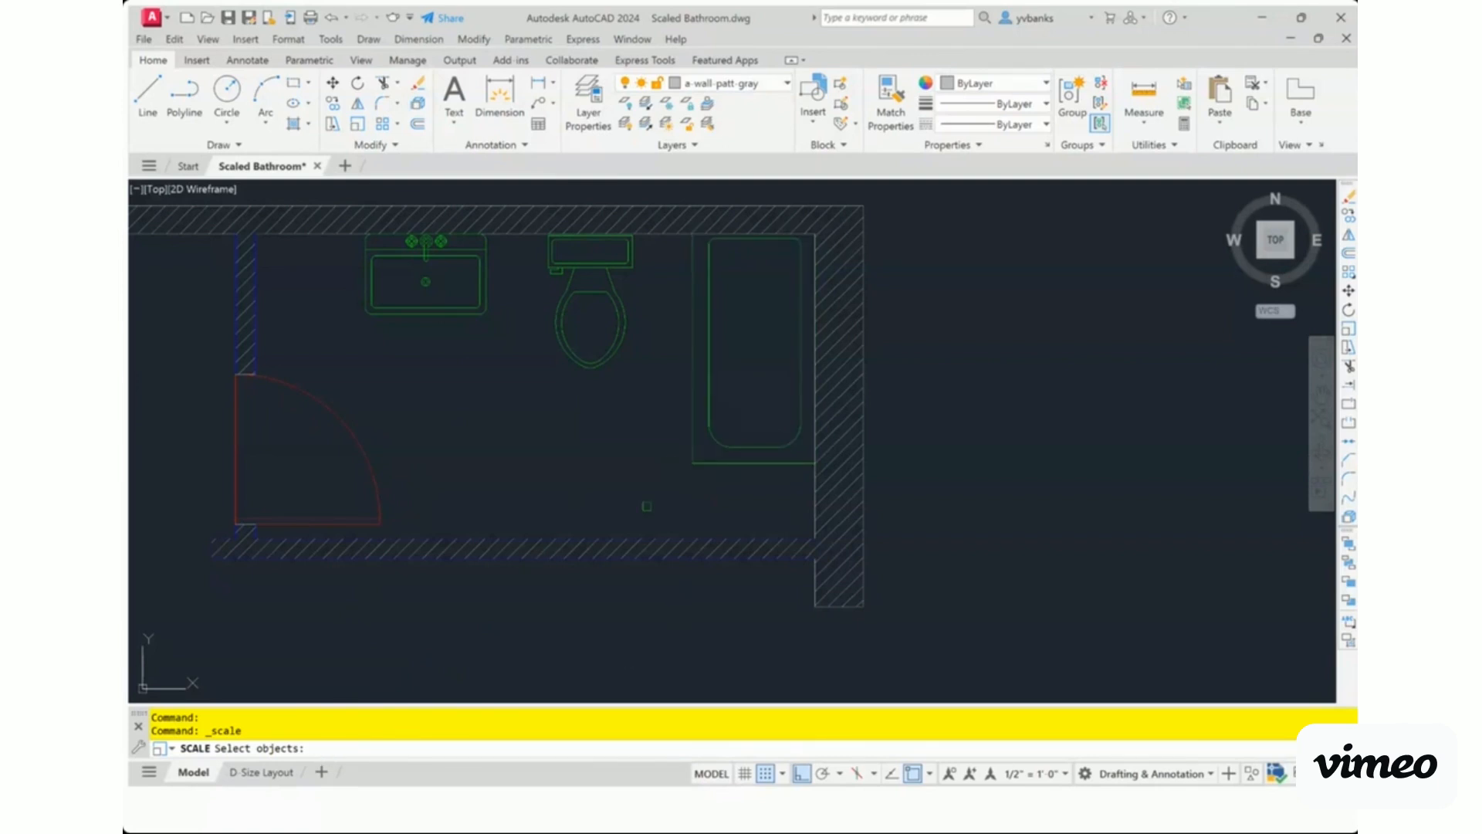
{"action": "left_click", "coordinate": [743, 463]}
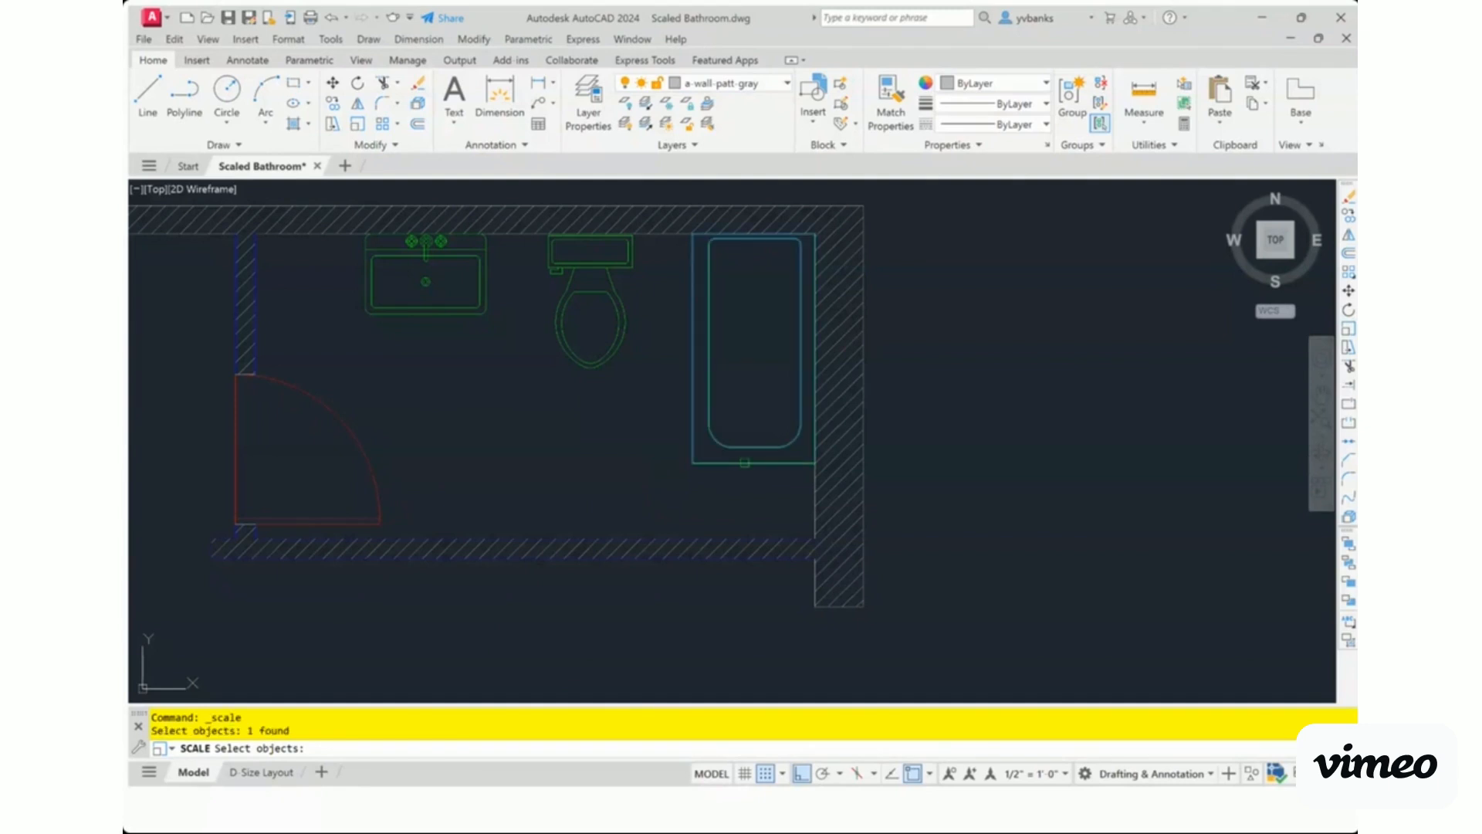
{"action": "key", "text": "Return"}
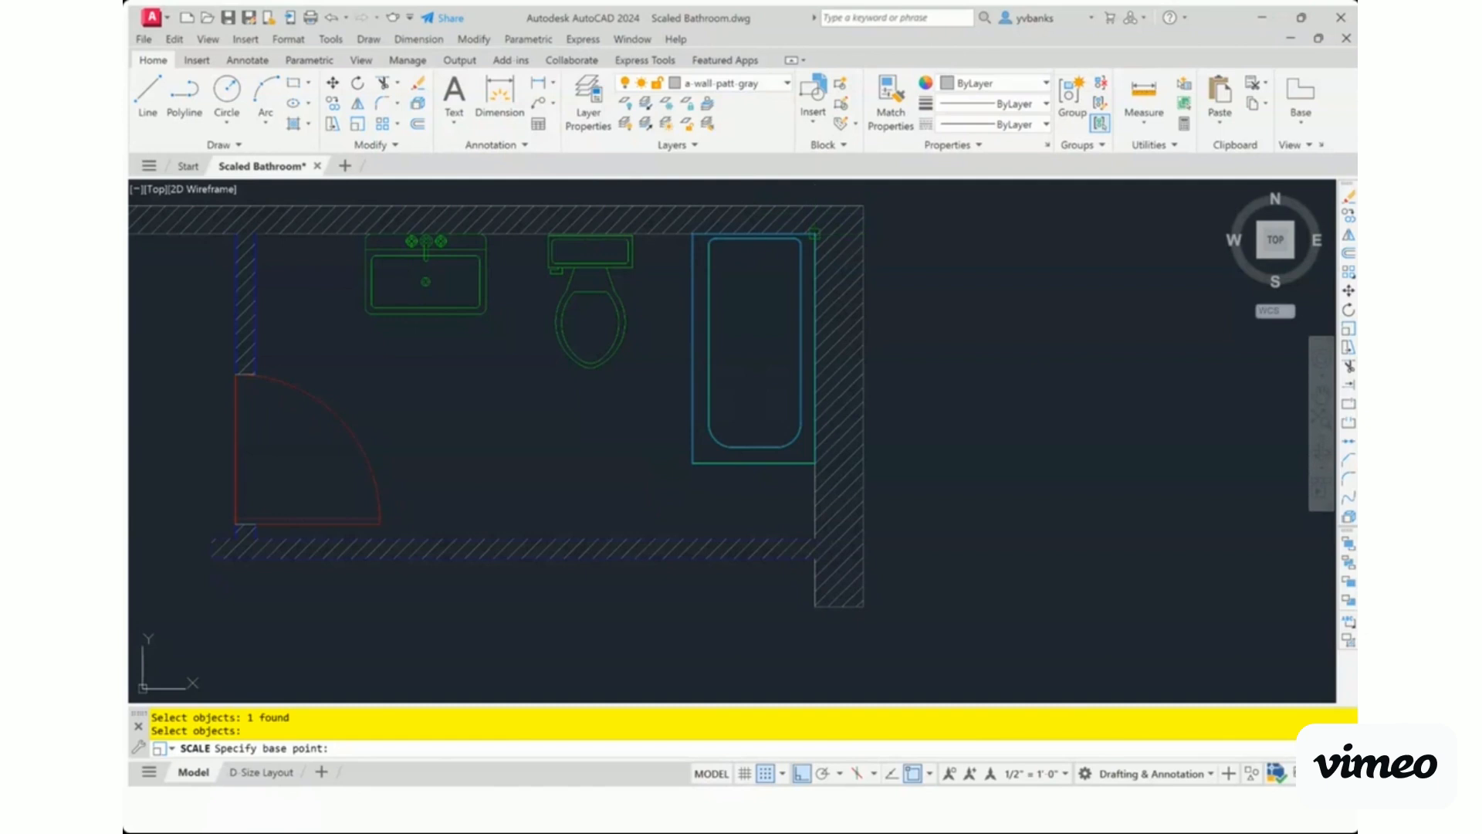
{"action": "left_click", "coordinate": [814, 232]}
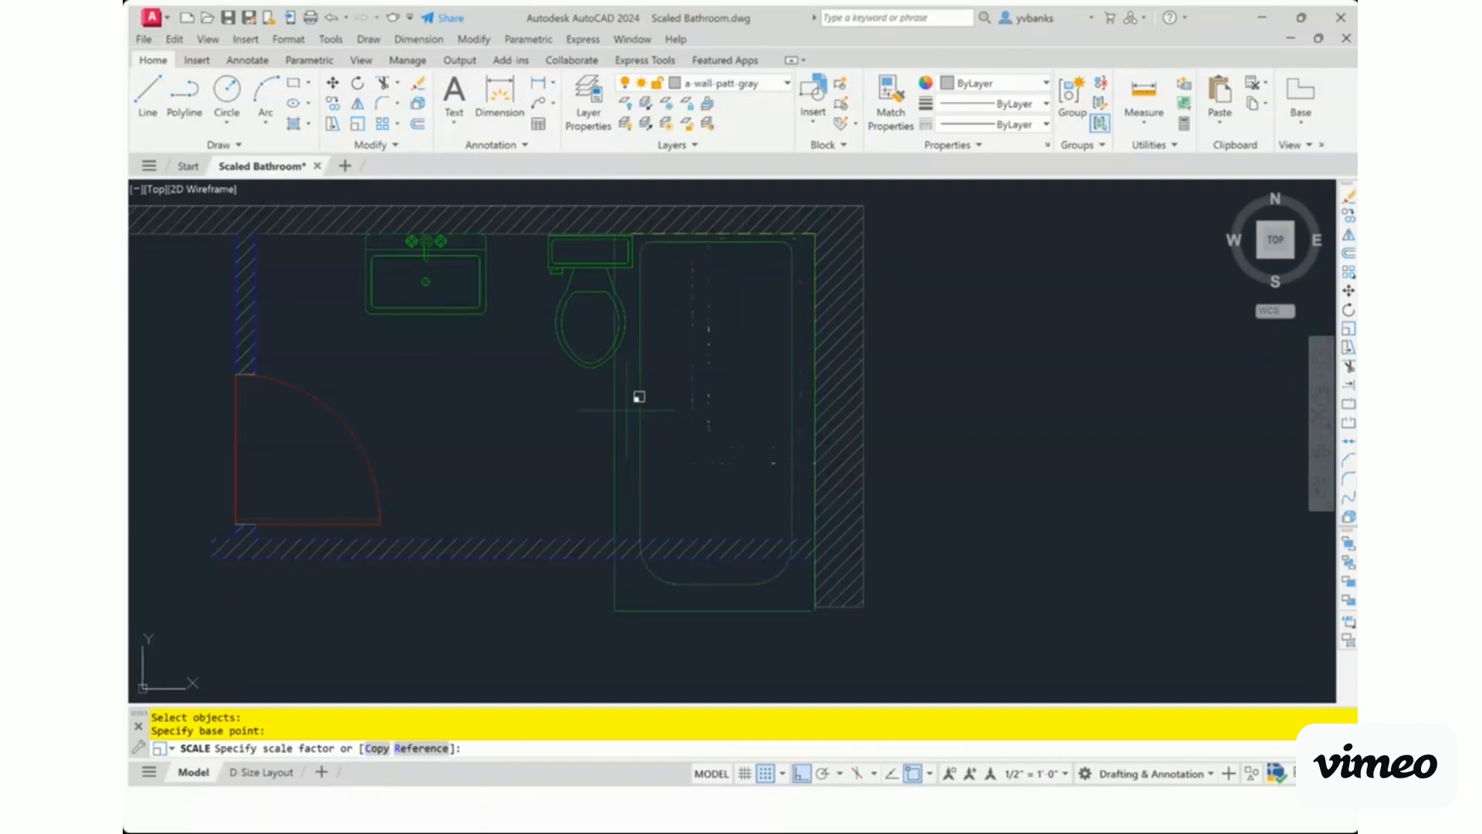
{"action": "left_click", "coordinate": [425, 748]}
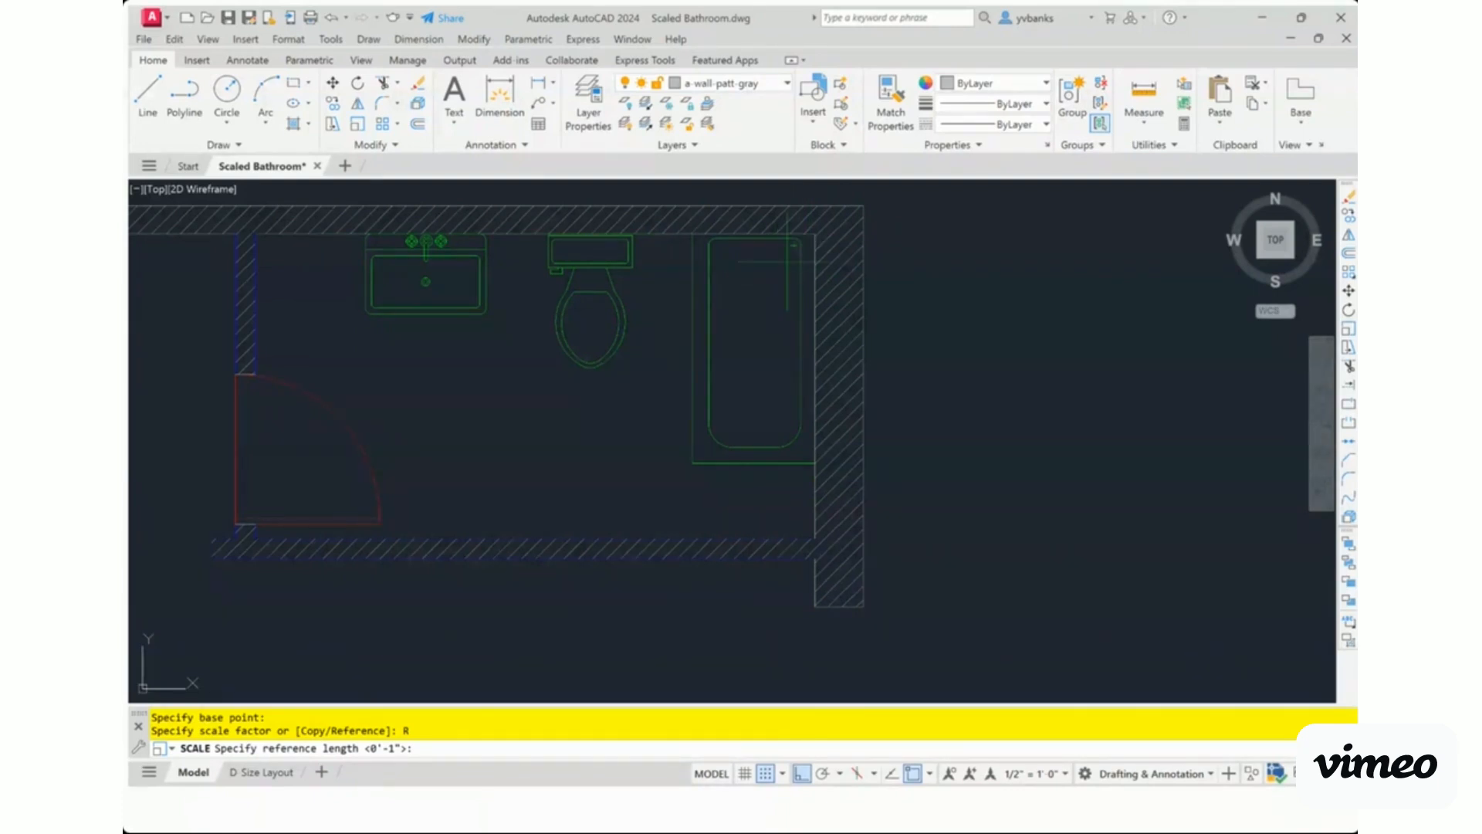
{"action": "left_click", "coordinate": [814, 232]}
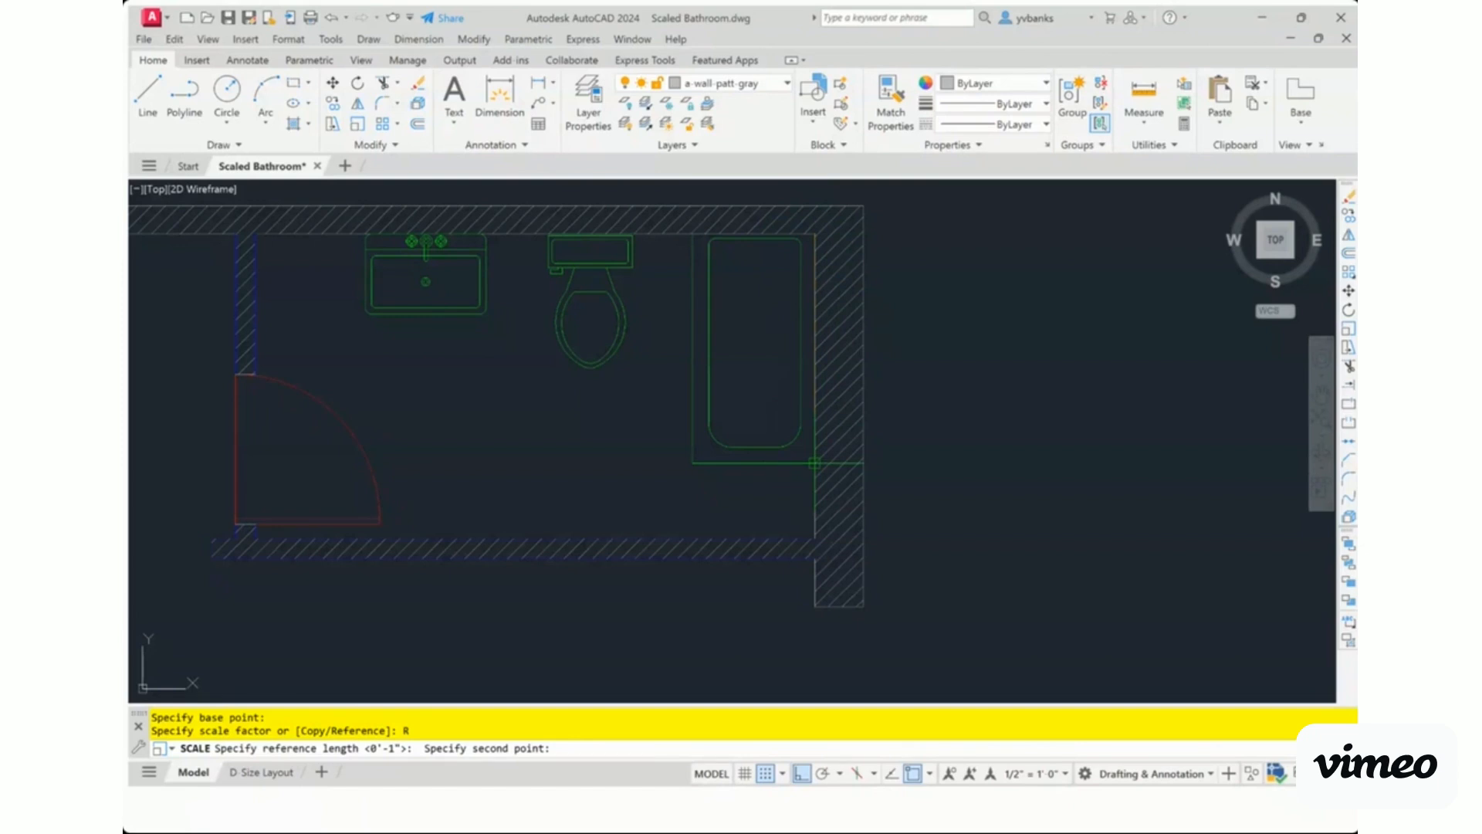
{"action": "left_click", "coordinate": [814, 463]}
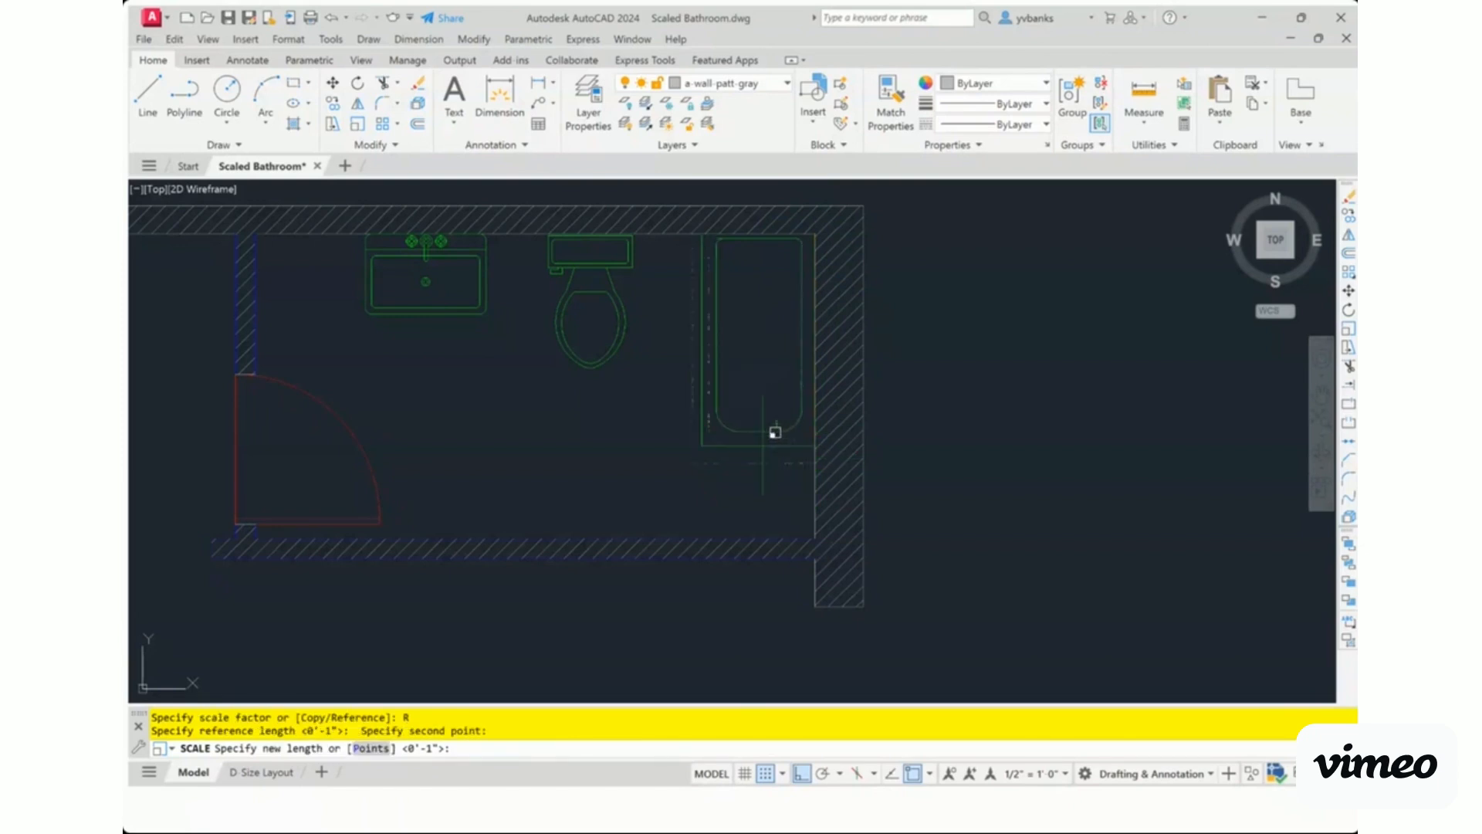
{"action": "left_click", "coordinate": [826, 525]}
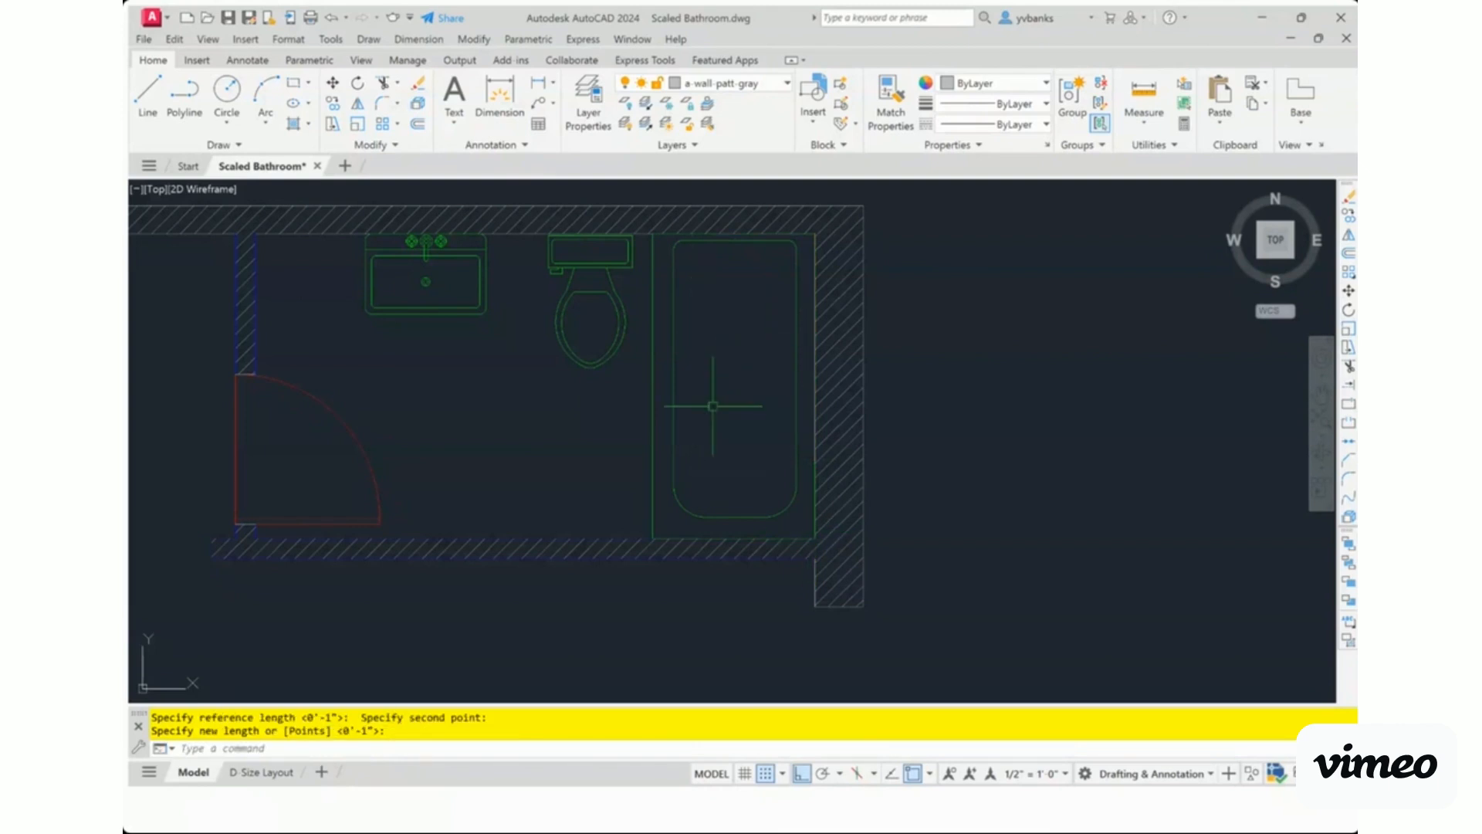
- Try to measure the scaled bathtub with quick measuring and a distance along its outer edge facing the toilet
{"action": "scroll", "coordinate": [706, 496], "scroll_direction": "down", "scroll_amount": 5}
{"action": "scroll", "coordinate": [706, 425], "scroll_direction": "up", "scroll_amount": 3}
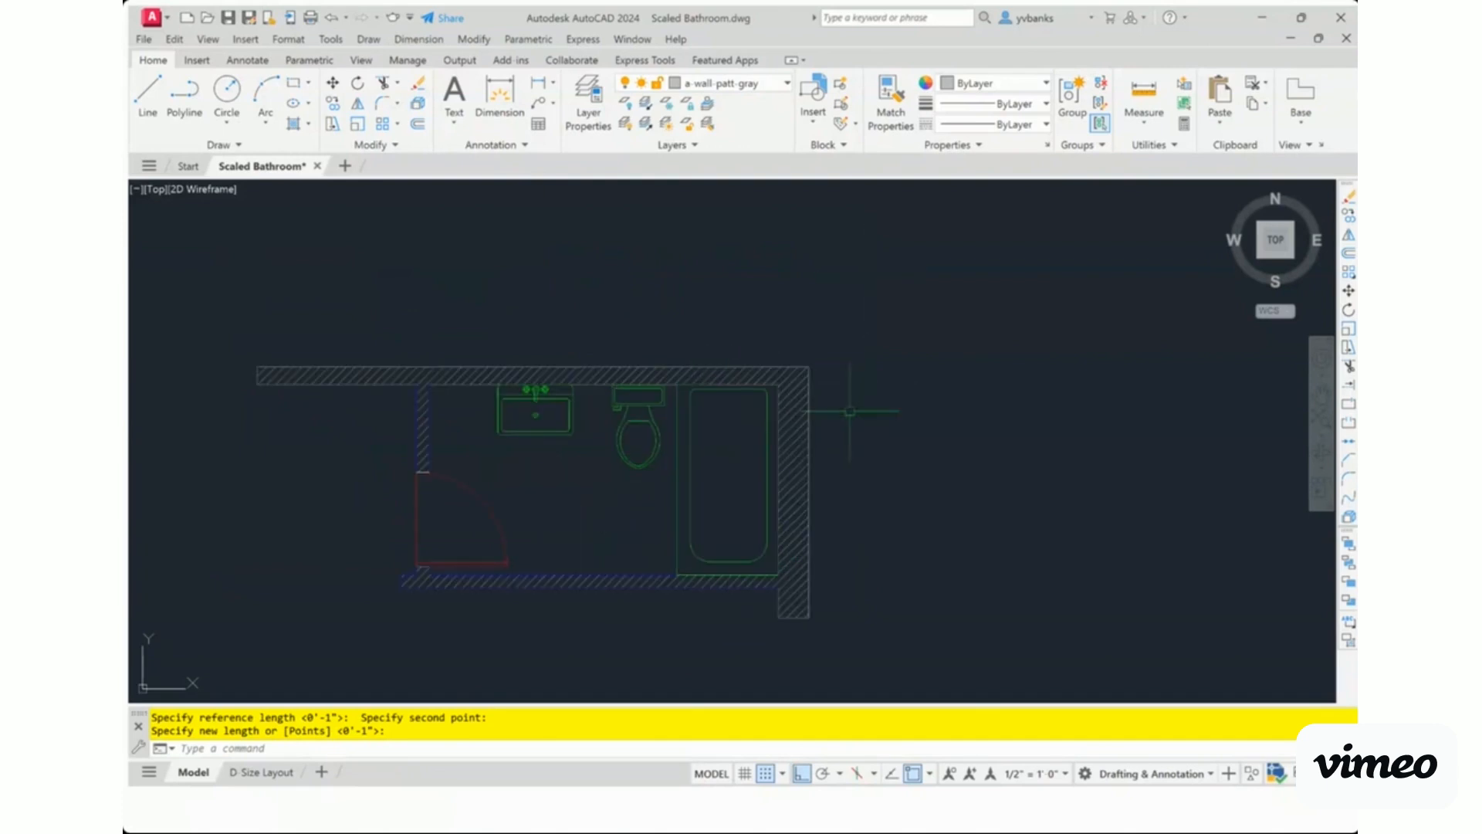
{"action": "left_click", "coordinate": [1144, 108]}
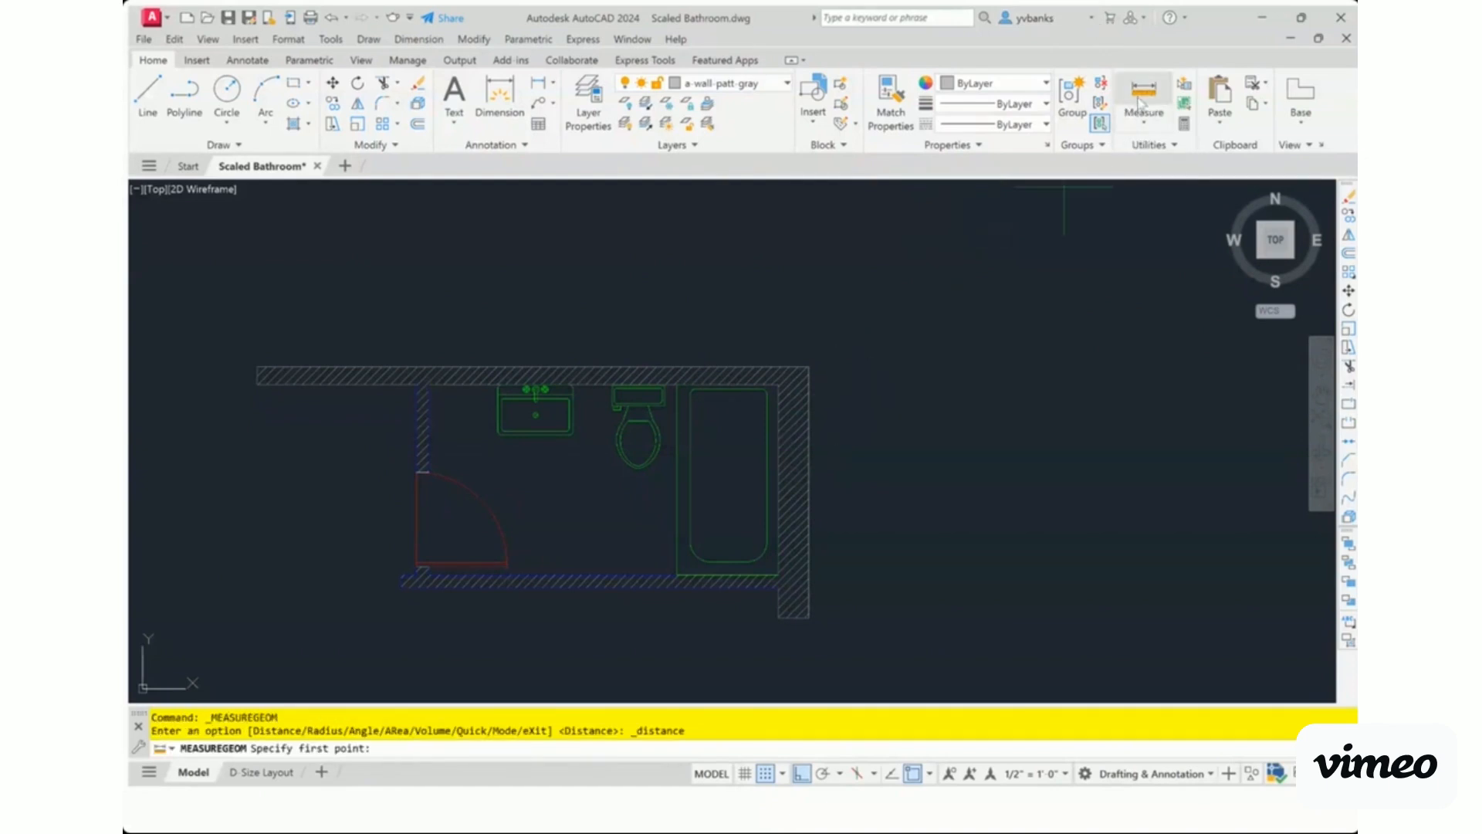
{"action": "left_click", "coordinate": [1140, 149]}
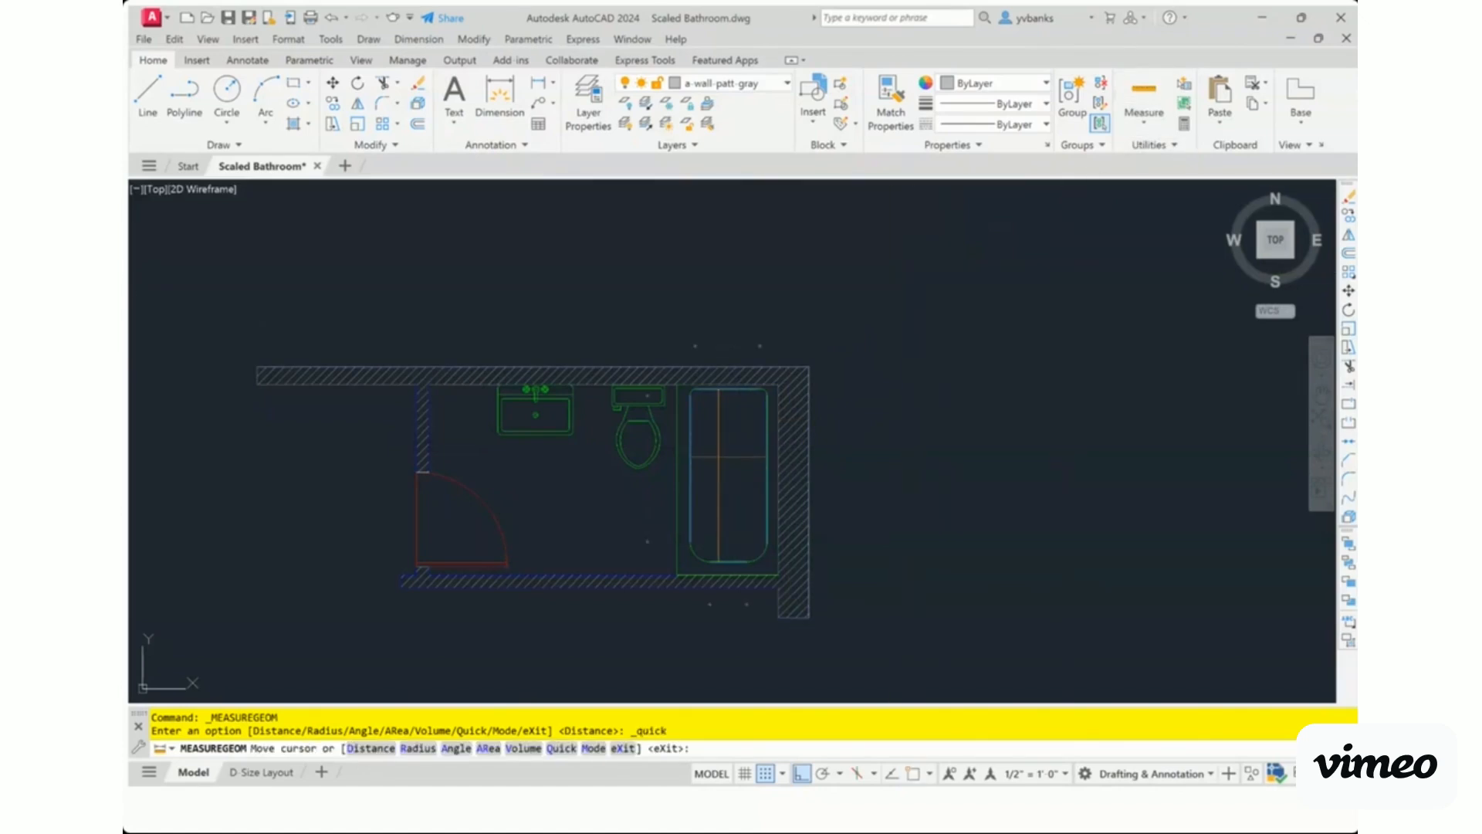
{"action": "scroll", "coordinate": [728, 460], "scroll_direction": "up", "scroll_amount": 2}
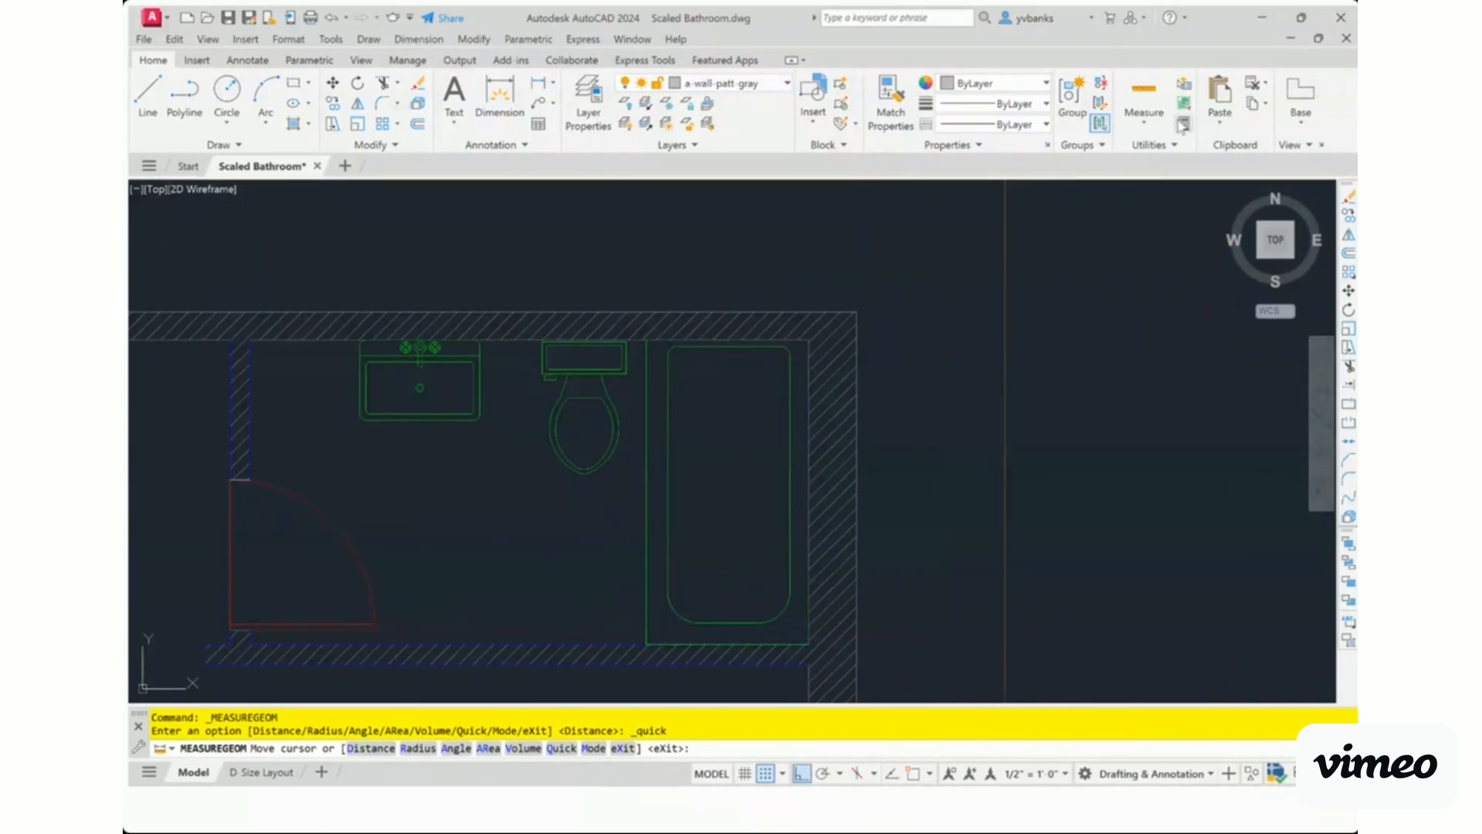
{"action": "left_click", "coordinate": [1140, 183]}
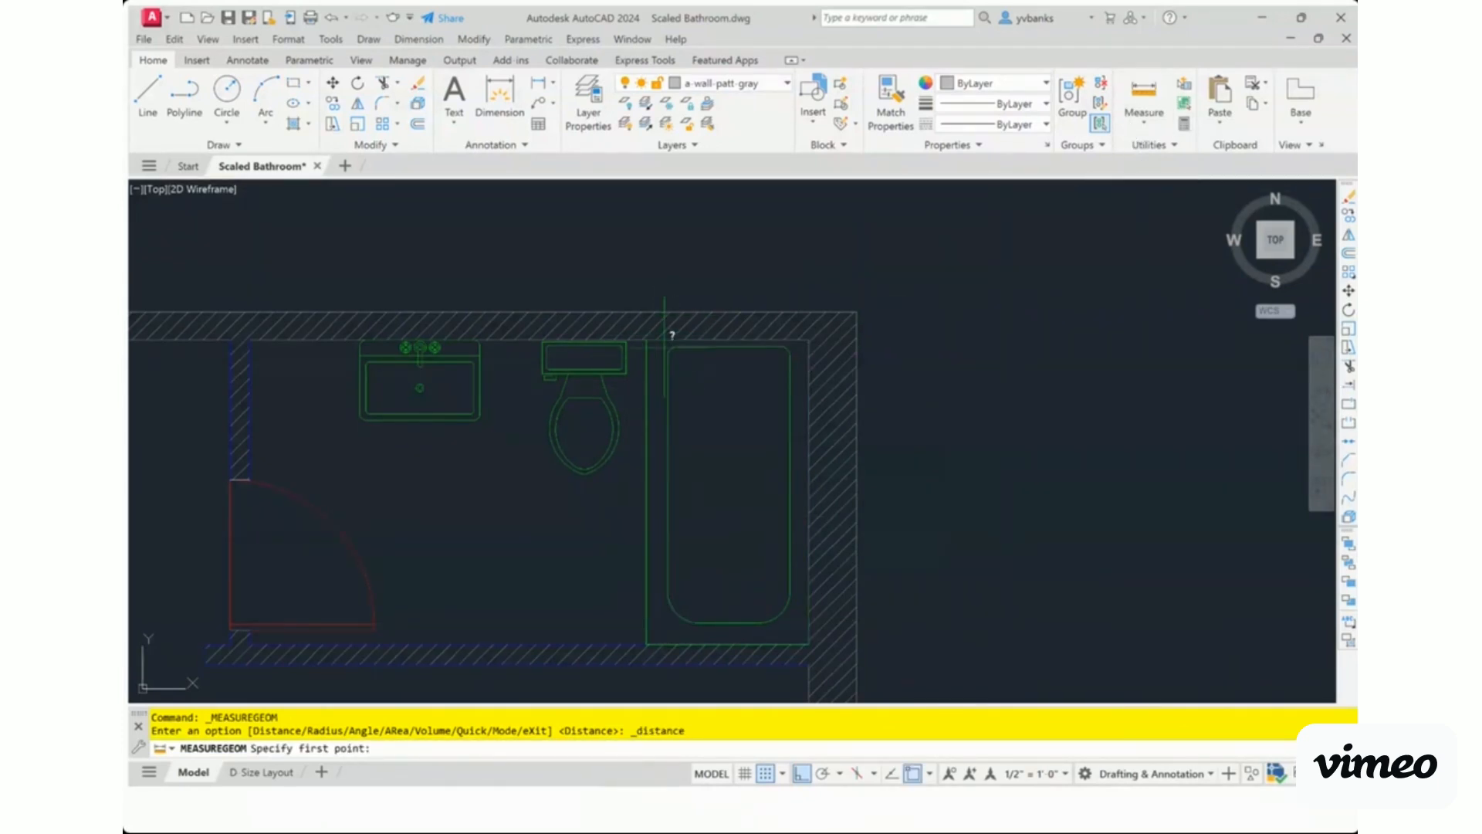
{"action": "left_click", "coordinate": [647, 339]}
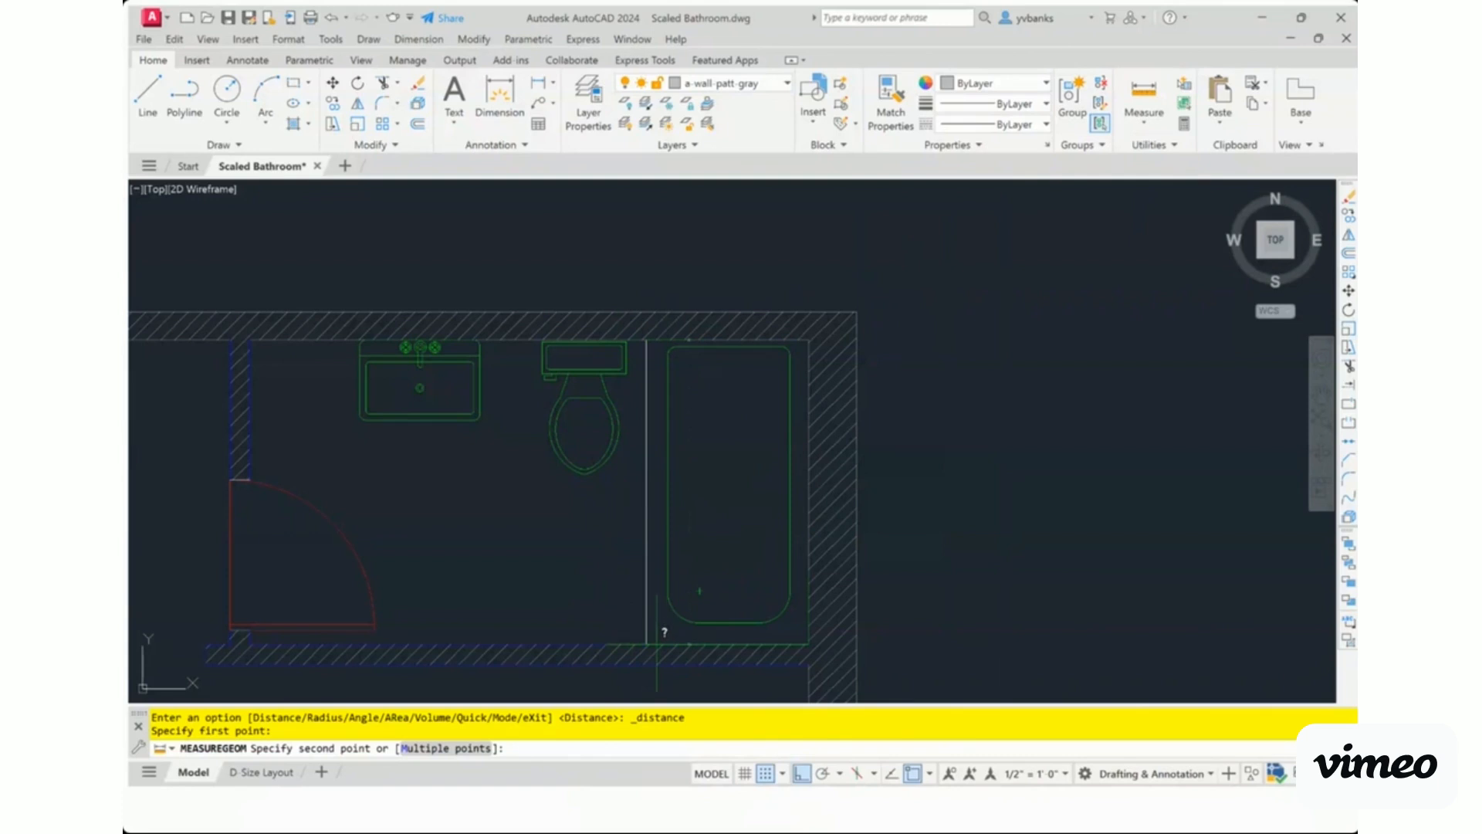
{"action": "key", "text": "Escape"}
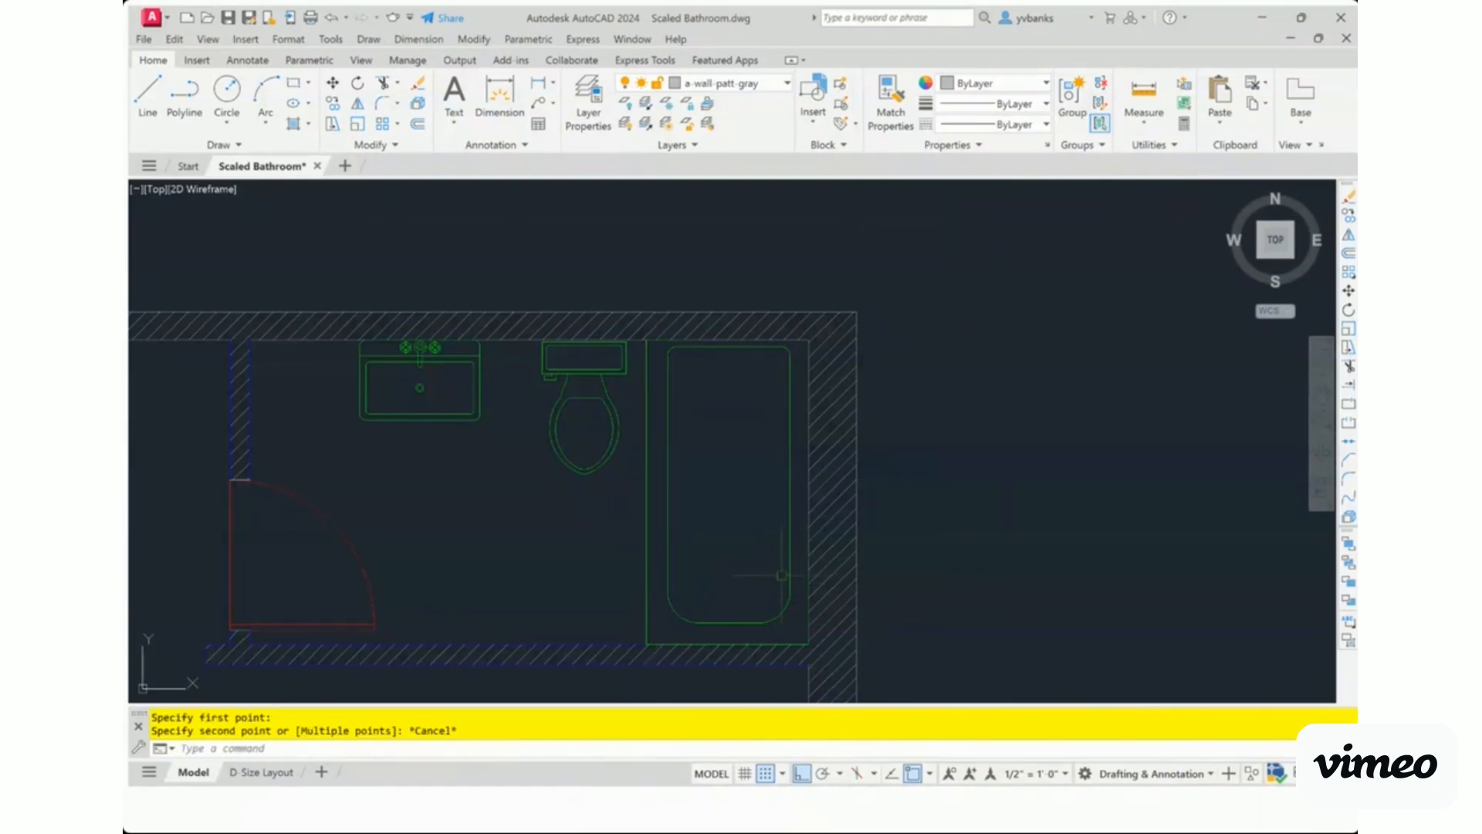
- Undo the measurements and the reference scaling of the bathtub
{"action": "scroll", "coordinate": [956, 406], "scroll_direction": "down", "scroll_amount": 2}
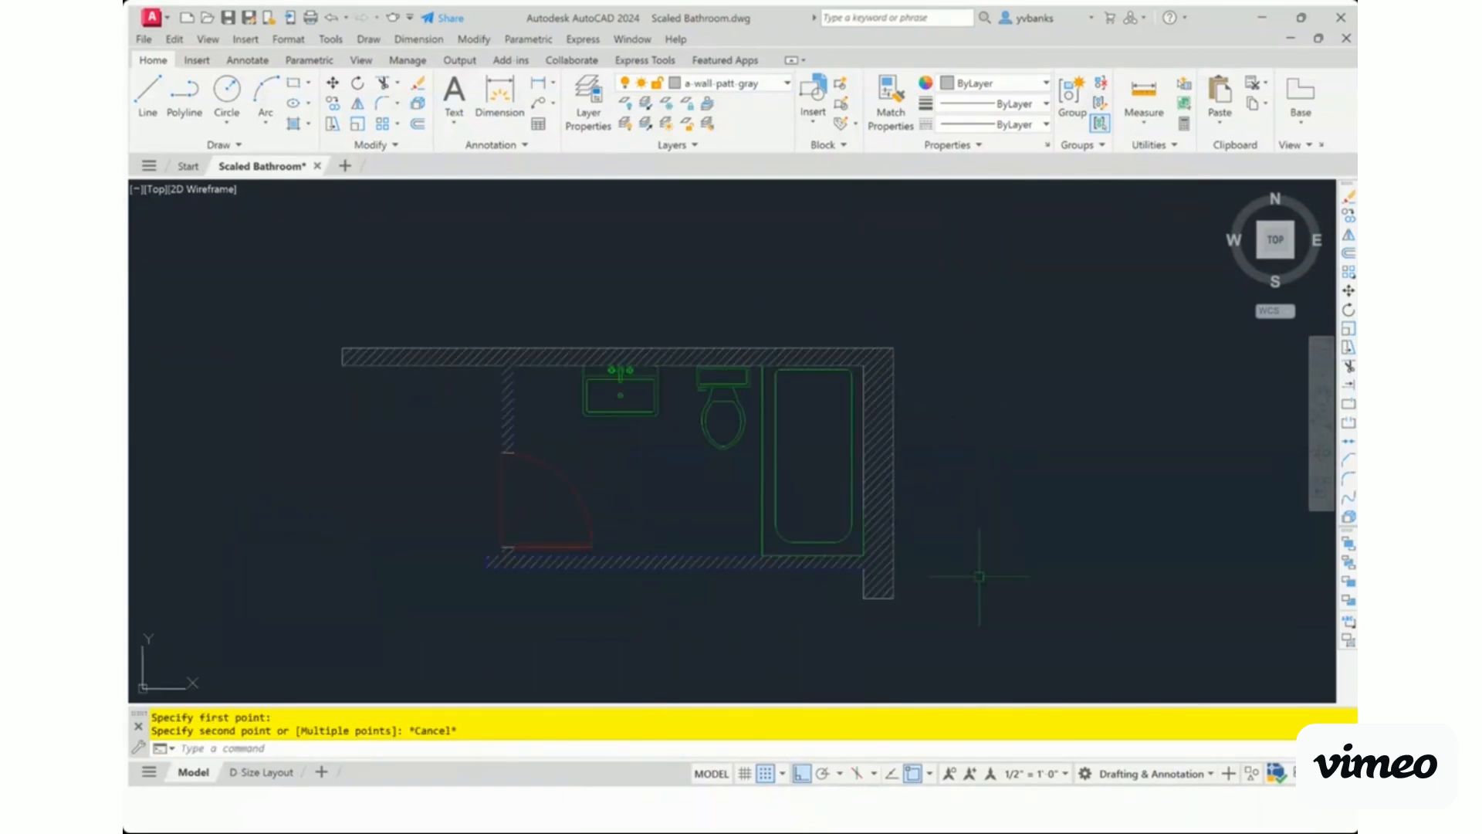
{"action": "scroll", "coordinate": [654, 510], "scroll_direction": "down", "scroll_amount": 2}
{"action": "scroll", "coordinate": [831, 602], "scroll_direction": "up", "scroll_amount": 2}
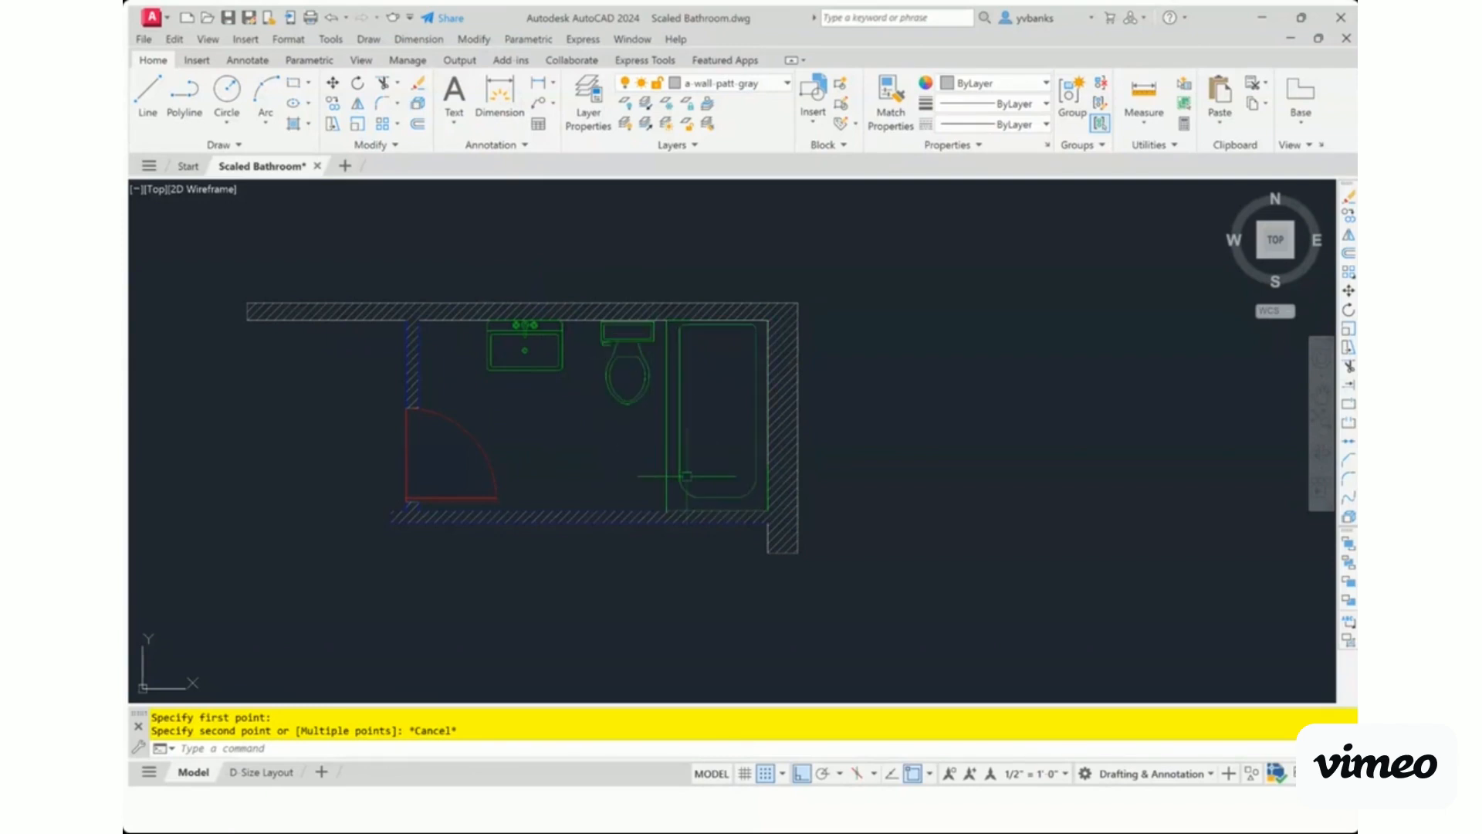
{"action": "left_click", "coordinate": [330, 18]}
{"action": "left_click", "coordinate": [331, 19]}
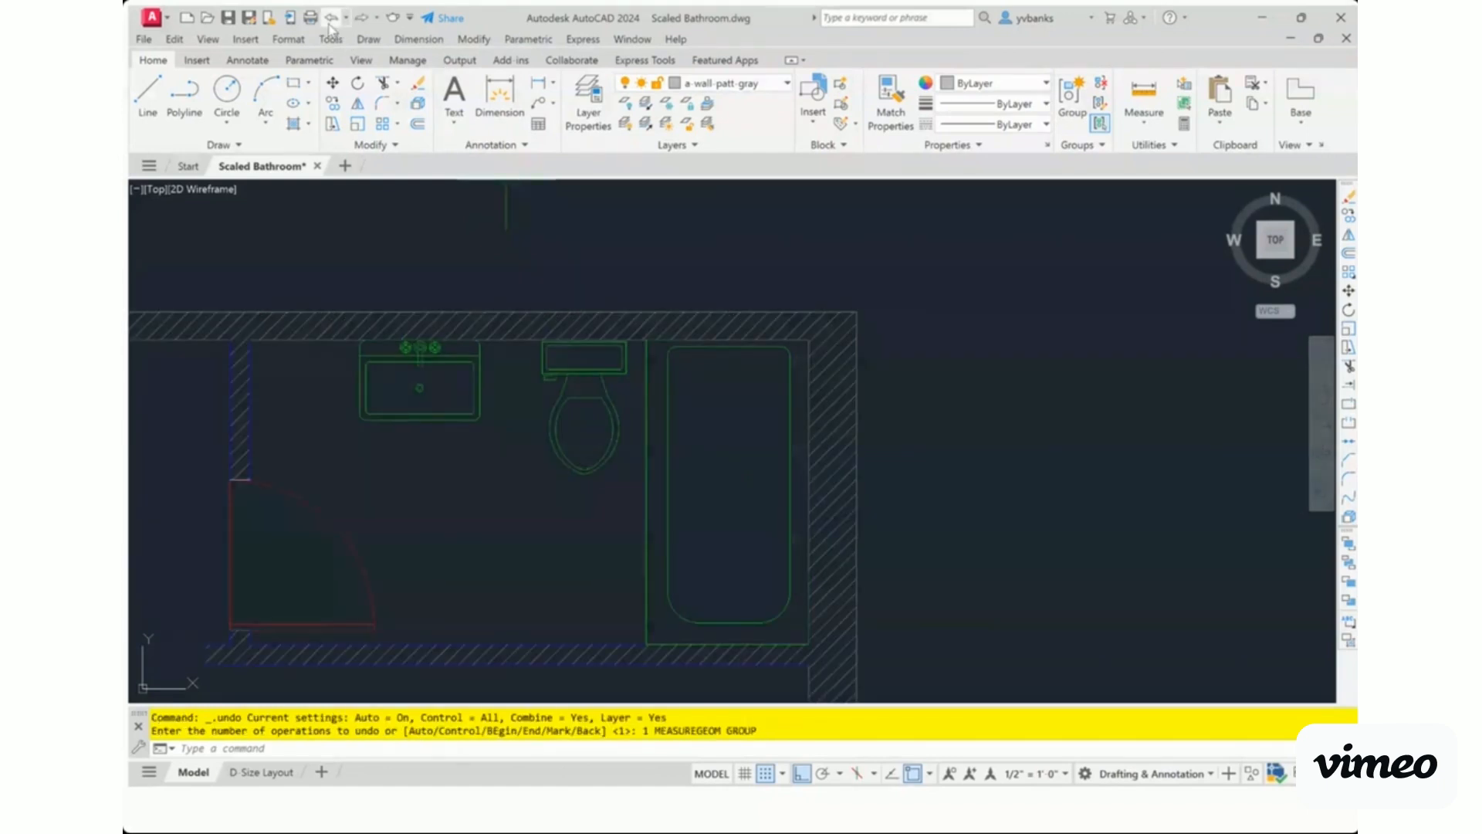
{"action": "left_click", "coordinate": [329, 24]}
{"action": "left_click", "coordinate": [330, 28]}
{"action": "scroll", "coordinate": [853, 290], "scroll_direction": "down", "scroll_amount": 2}
{"action": "scroll", "coordinate": [857, 288], "scroll_direction": "up", "scroll_amount": 2}
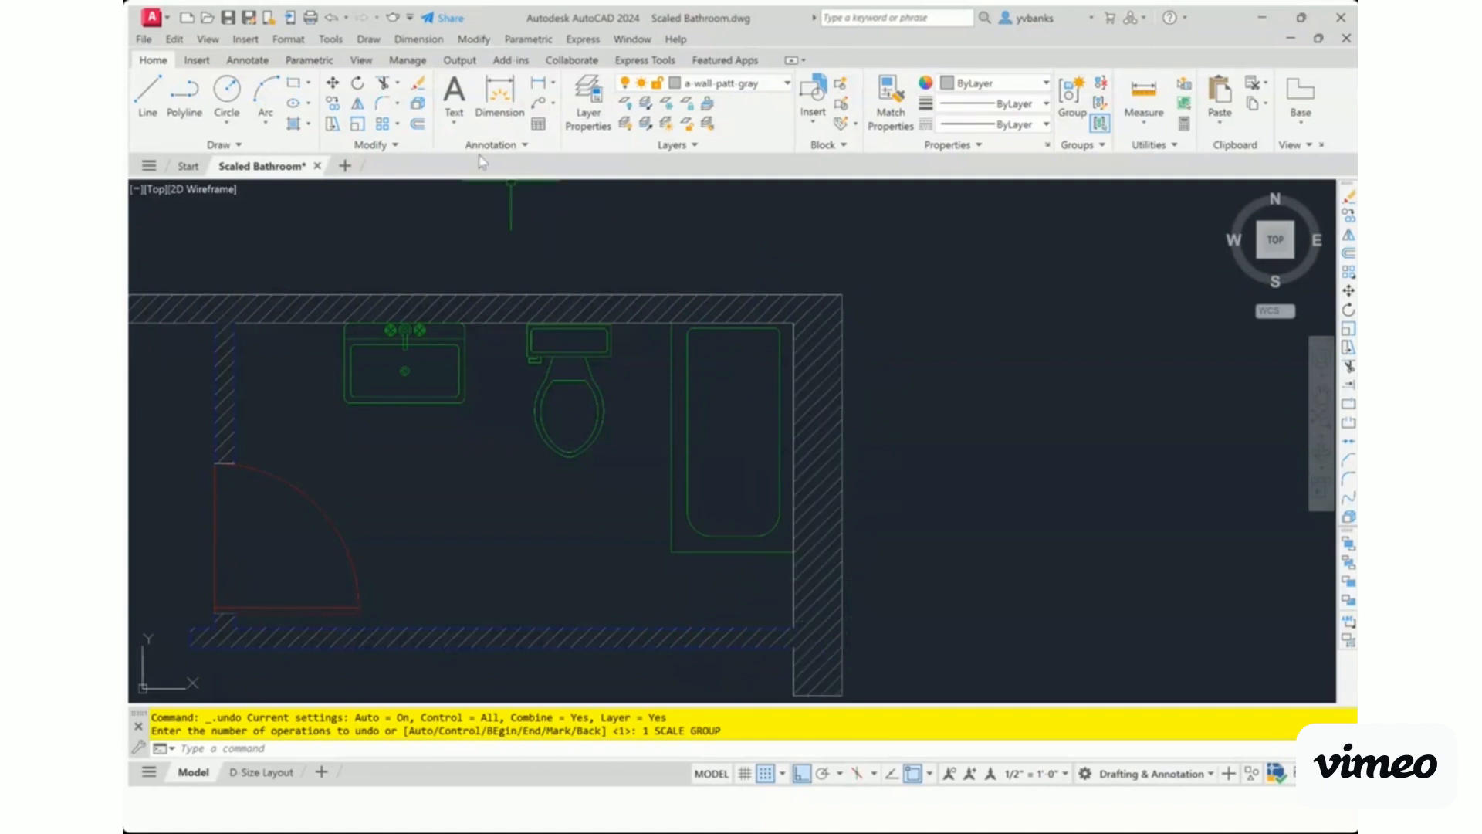
- Scale the bathtub by reference from its upper wall corner, using its wall-side length as reference and extending it to the lower wall
{"action": "left_click", "coordinate": [357, 125]}
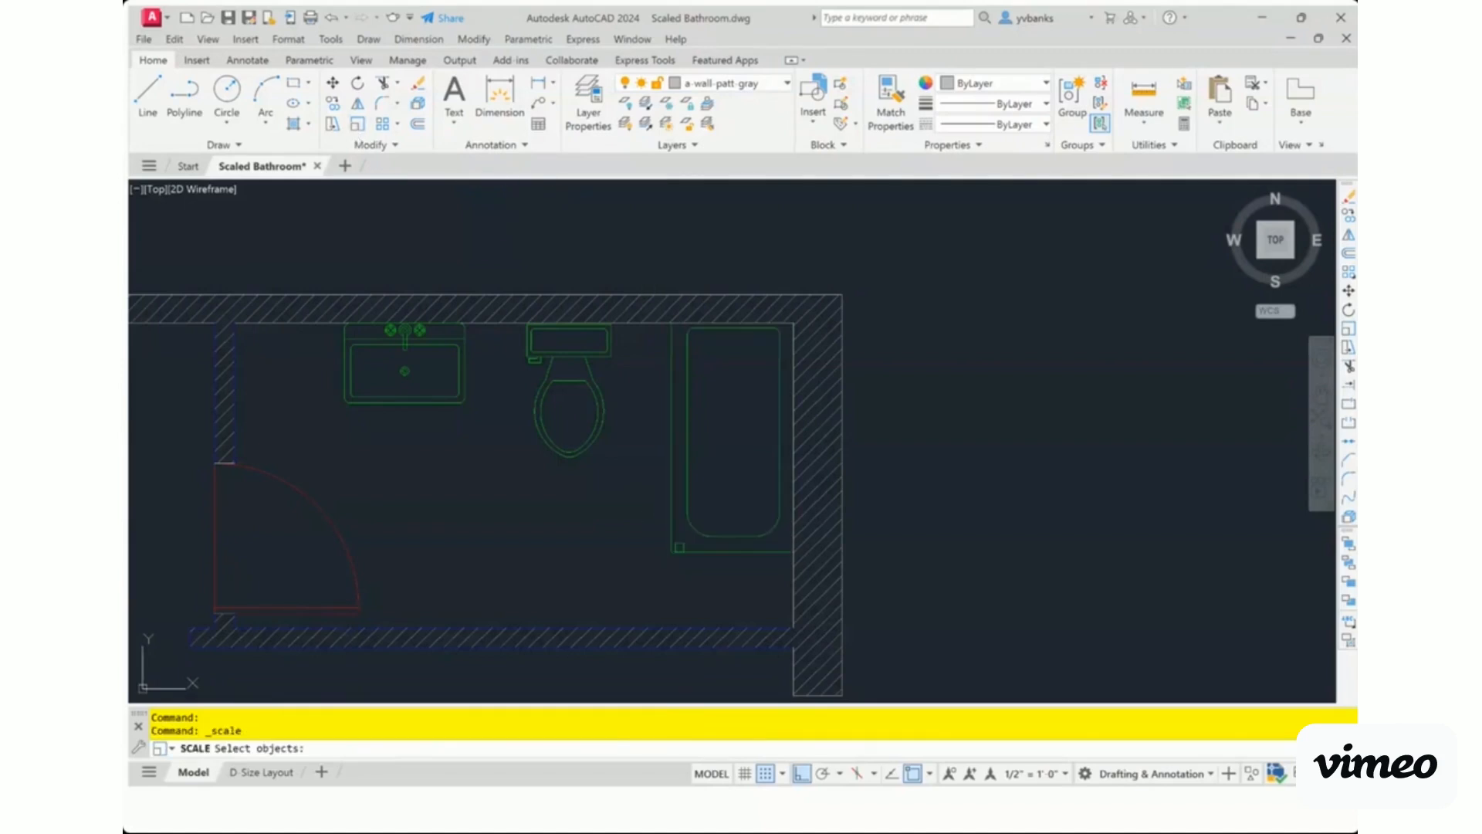
{"action": "left_click", "coordinate": [669, 546]}
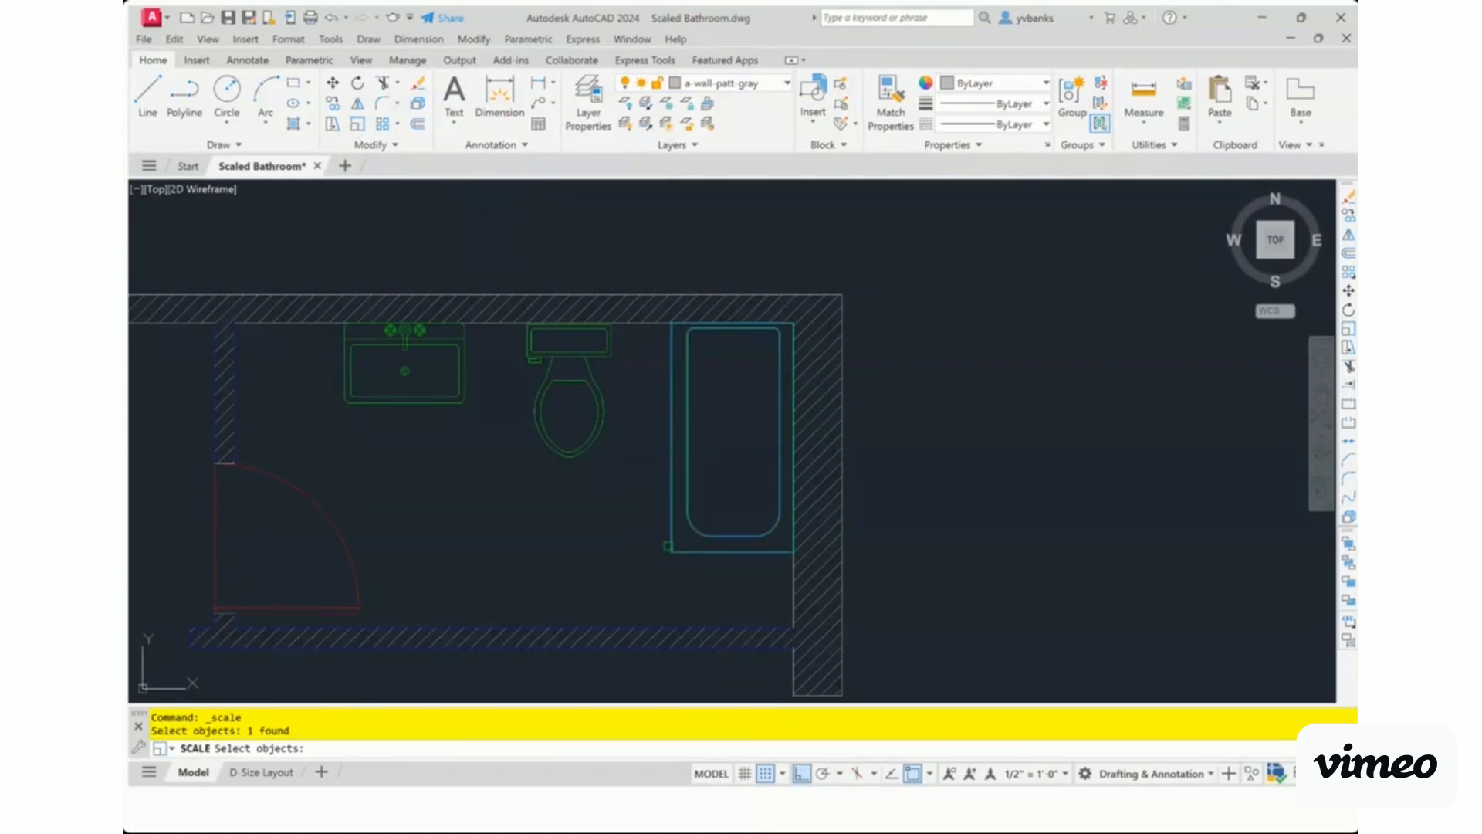
{"action": "key", "text": "Return"}
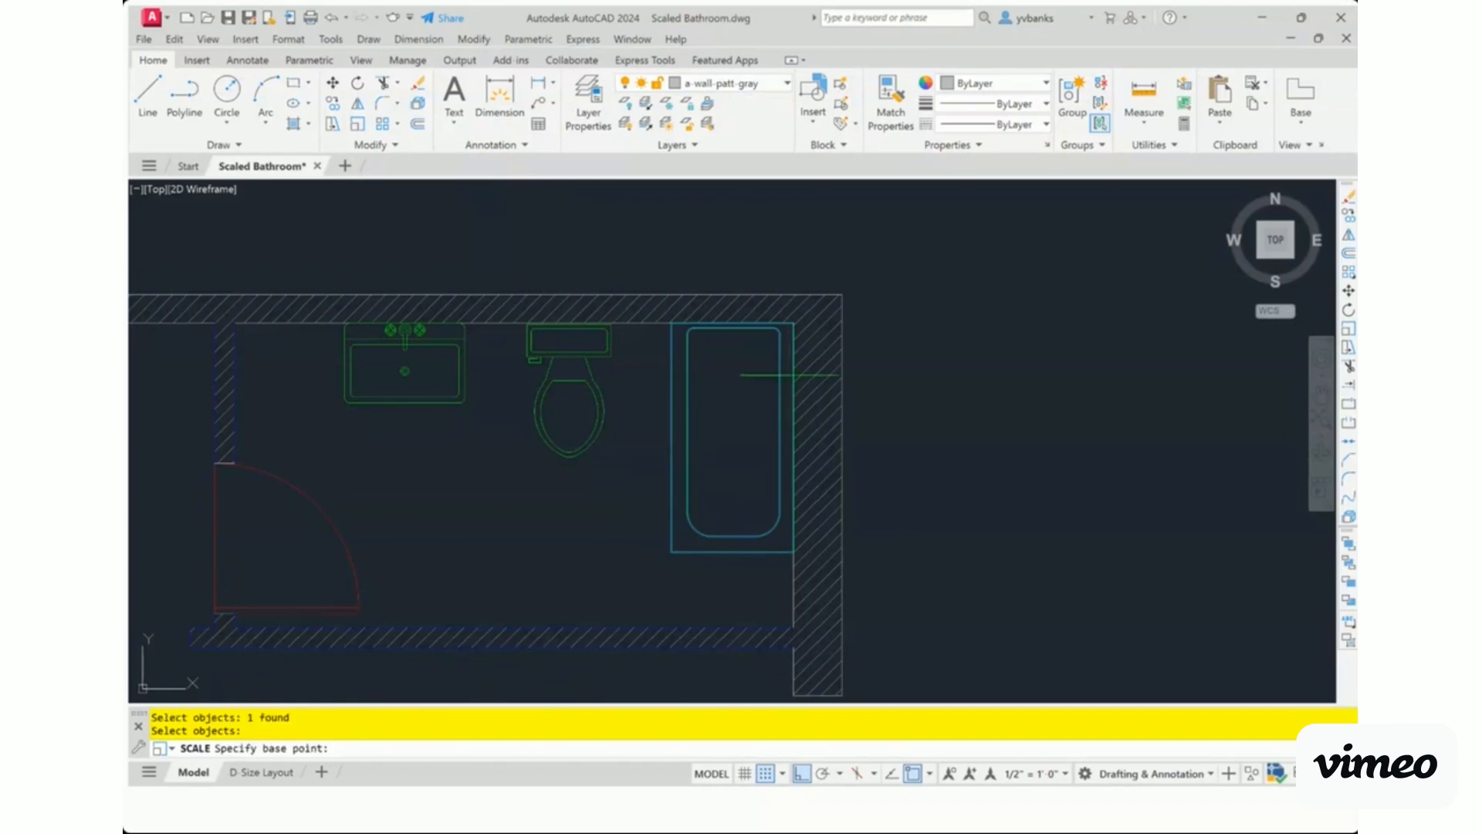
{"action": "left_click", "coordinate": [794, 322]}
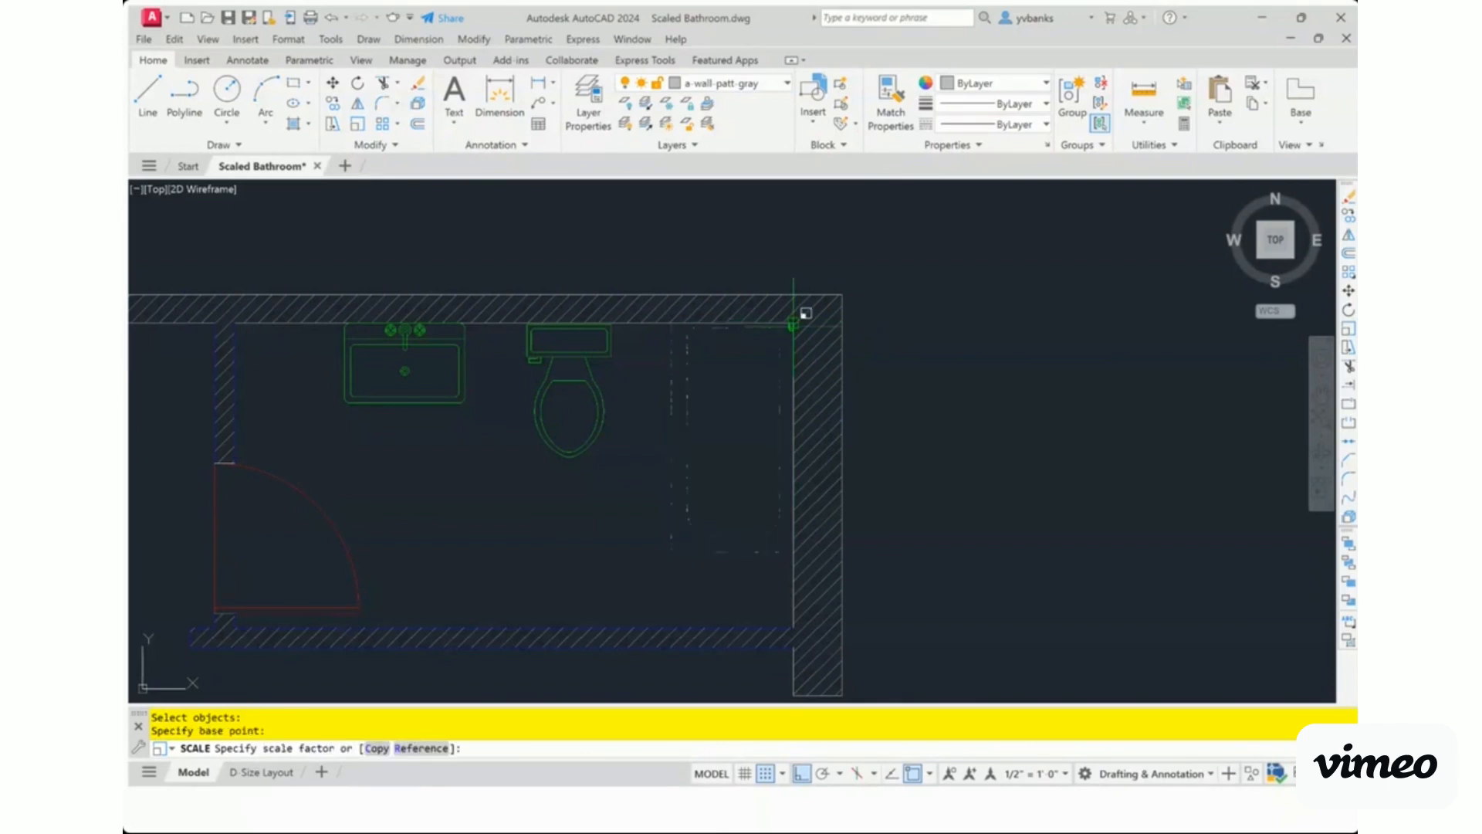
{"action": "type", "text": "r"}
{"action": "key", "text": "Return"}
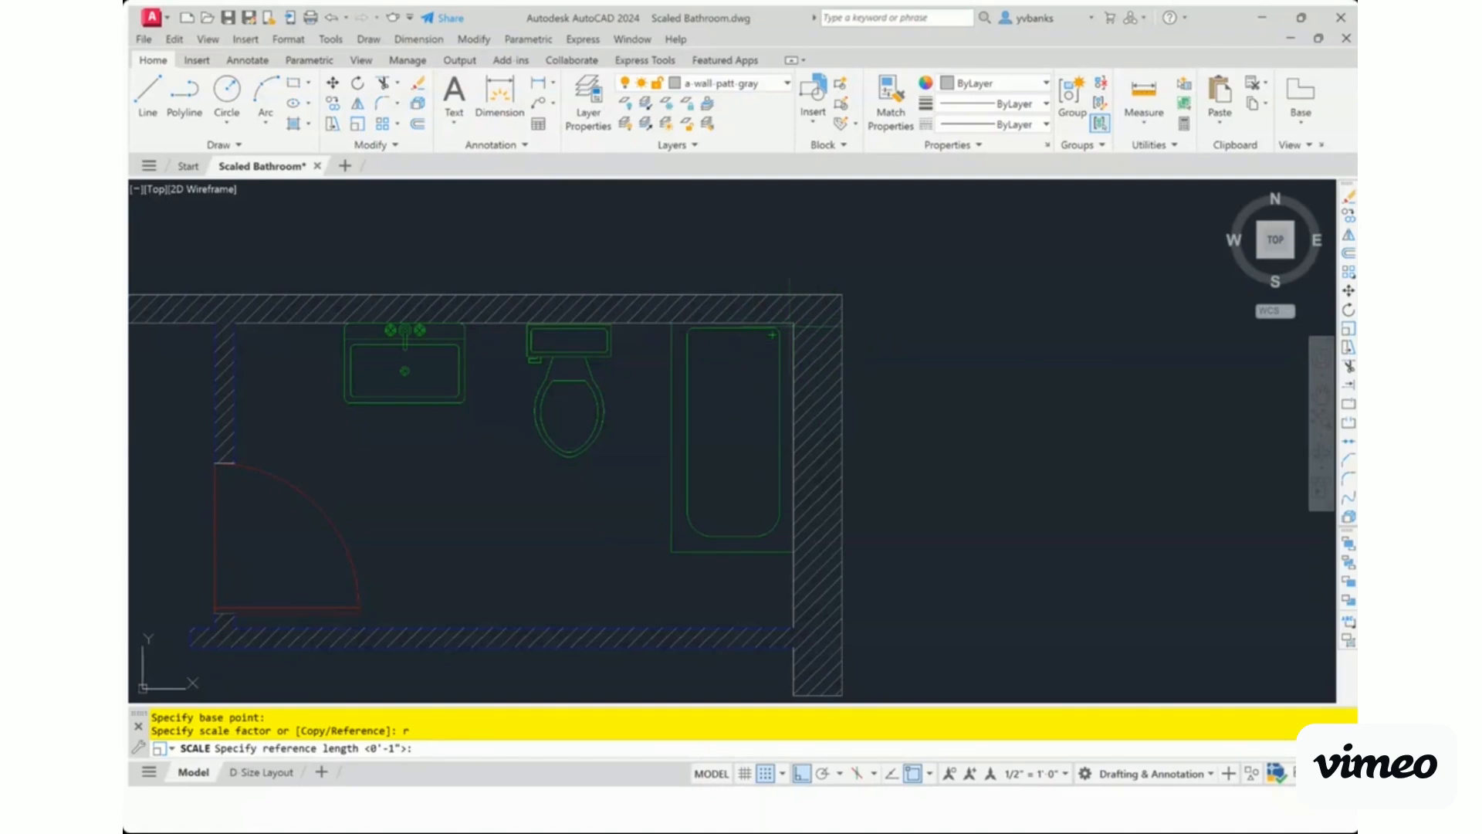
{"action": "left_click", "coordinate": [793, 322]}
{"action": "left_click", "coordinate": [799, 540]}
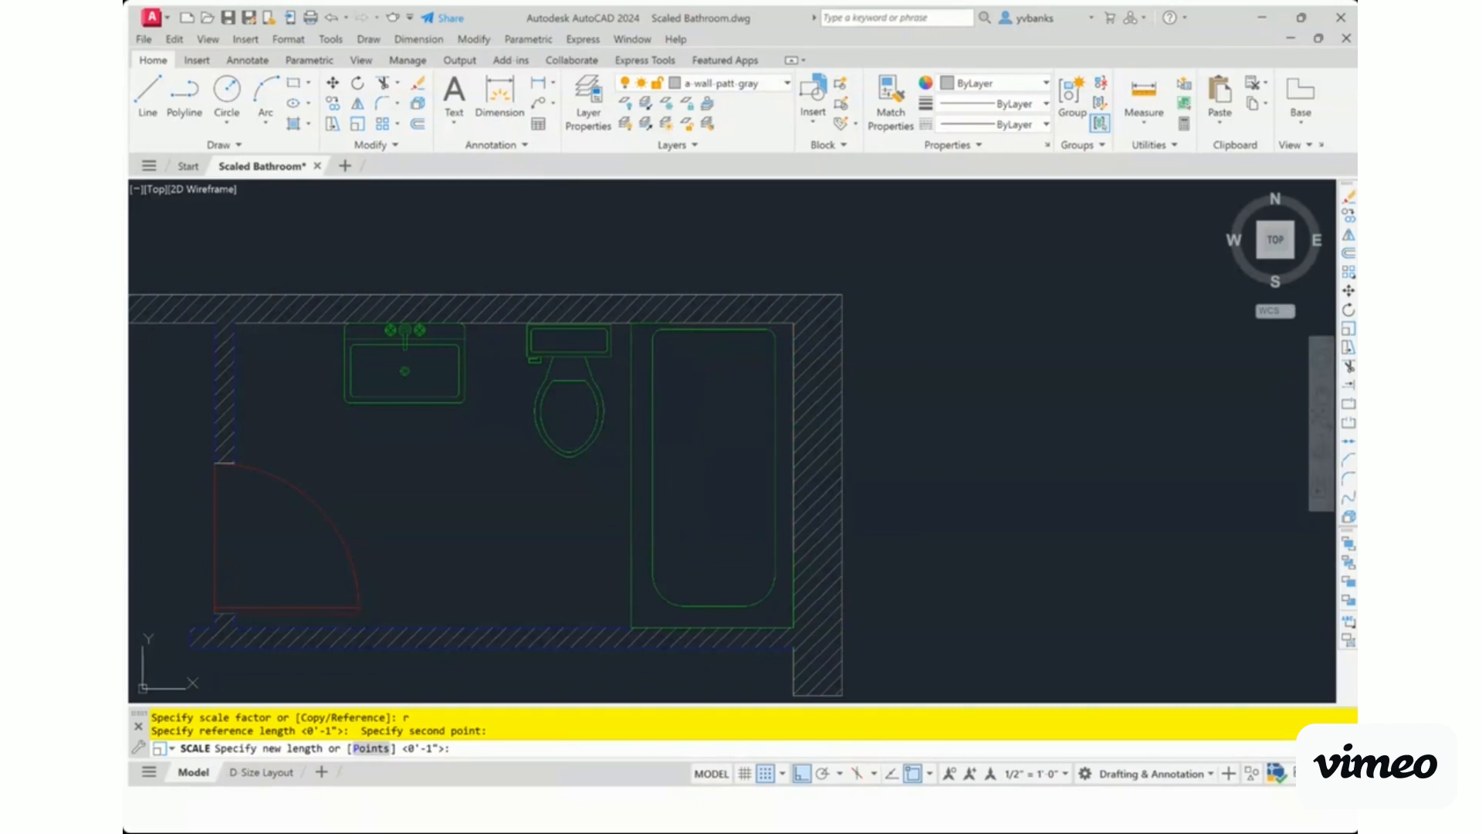
{"action": "left_click", "coordinate": [793, 627]}
- Copy the bathroom door horizontally into the empty space outside the room, beyond the thick side wall
{"action": "scroll", "coordinate": [849, 509], "scroll_direction": "down", "scroll_amount": 5}
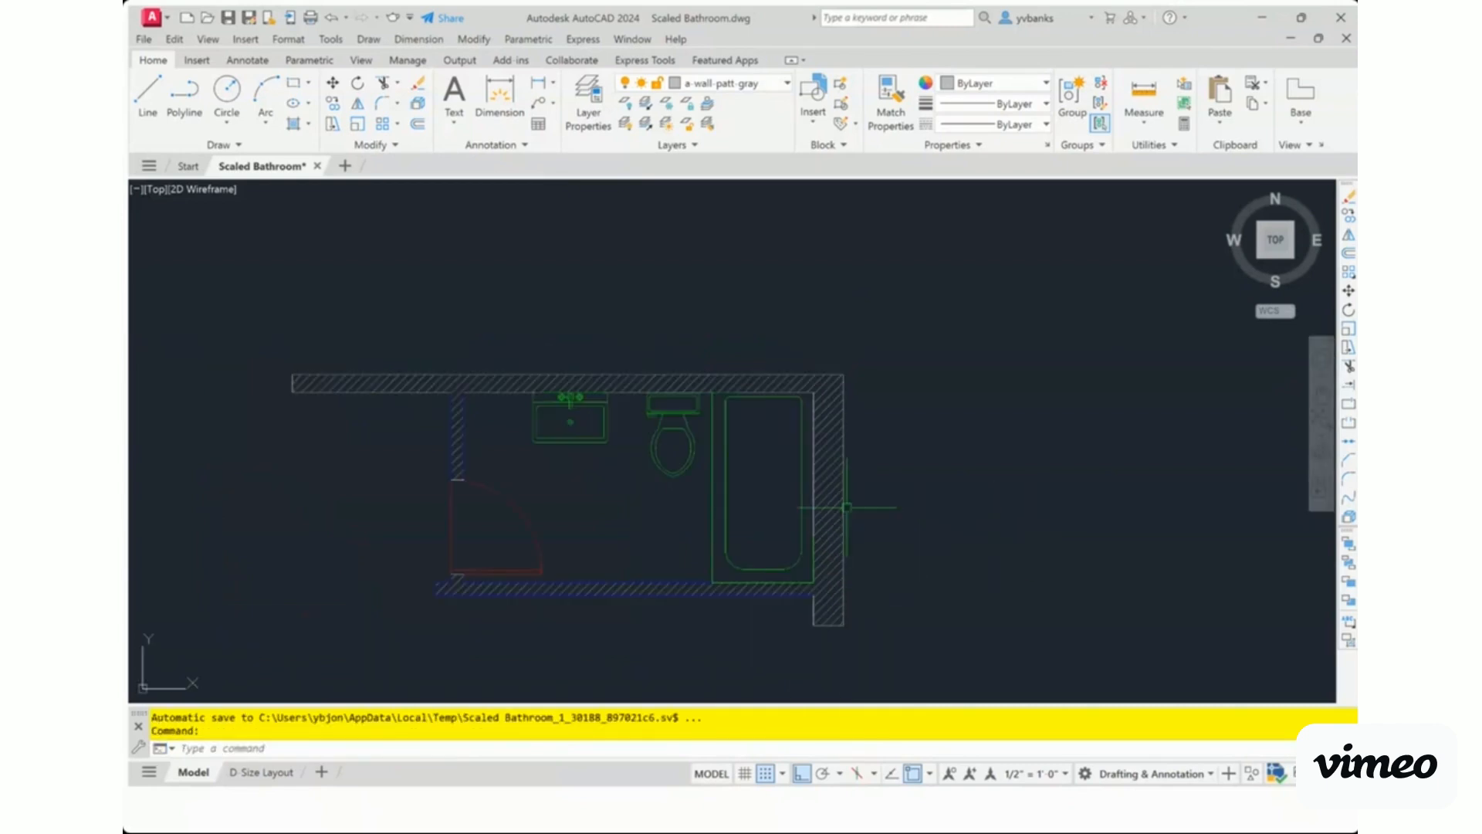
{"action": "scroll", "coordinate": [925, 529], "scroll_direction": "up", "scroll_amount": 2}
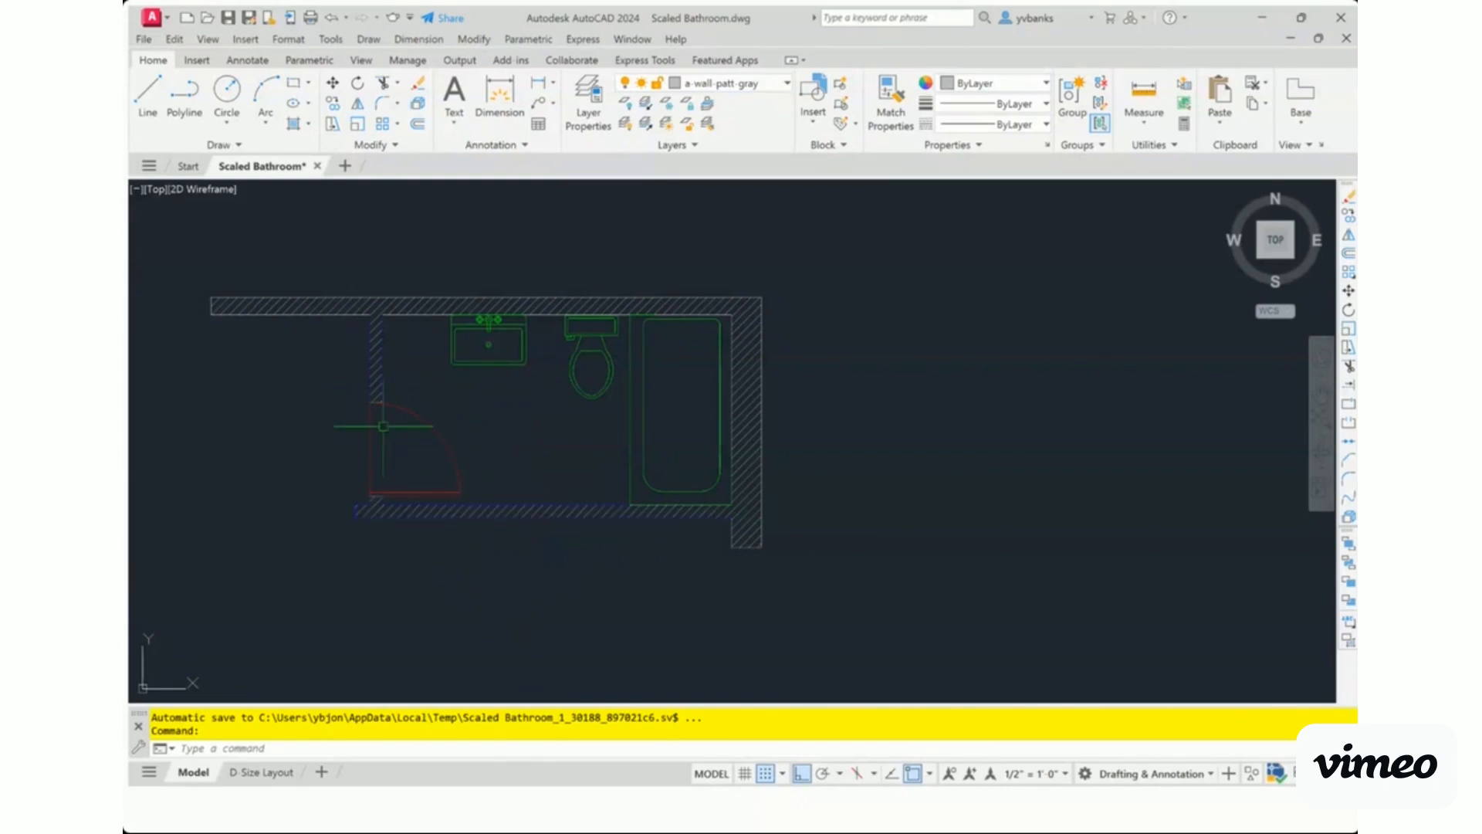
{"action": "left_click", "coordinate": [443, 436]}
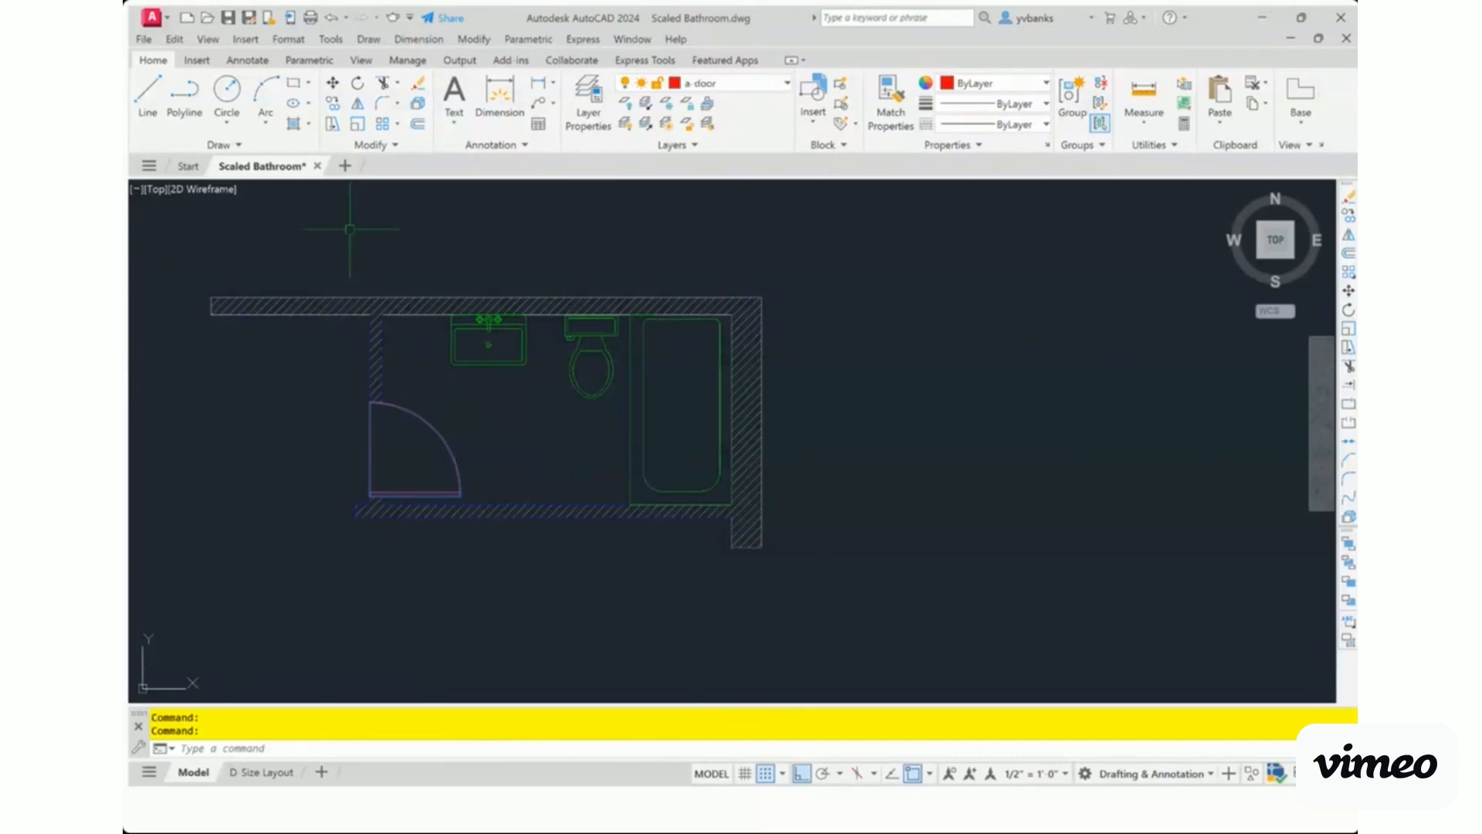
{"action": "left_click", "coordinate": [332, 102]}
{"action": "left_click", "coordinate": [391, 445]}
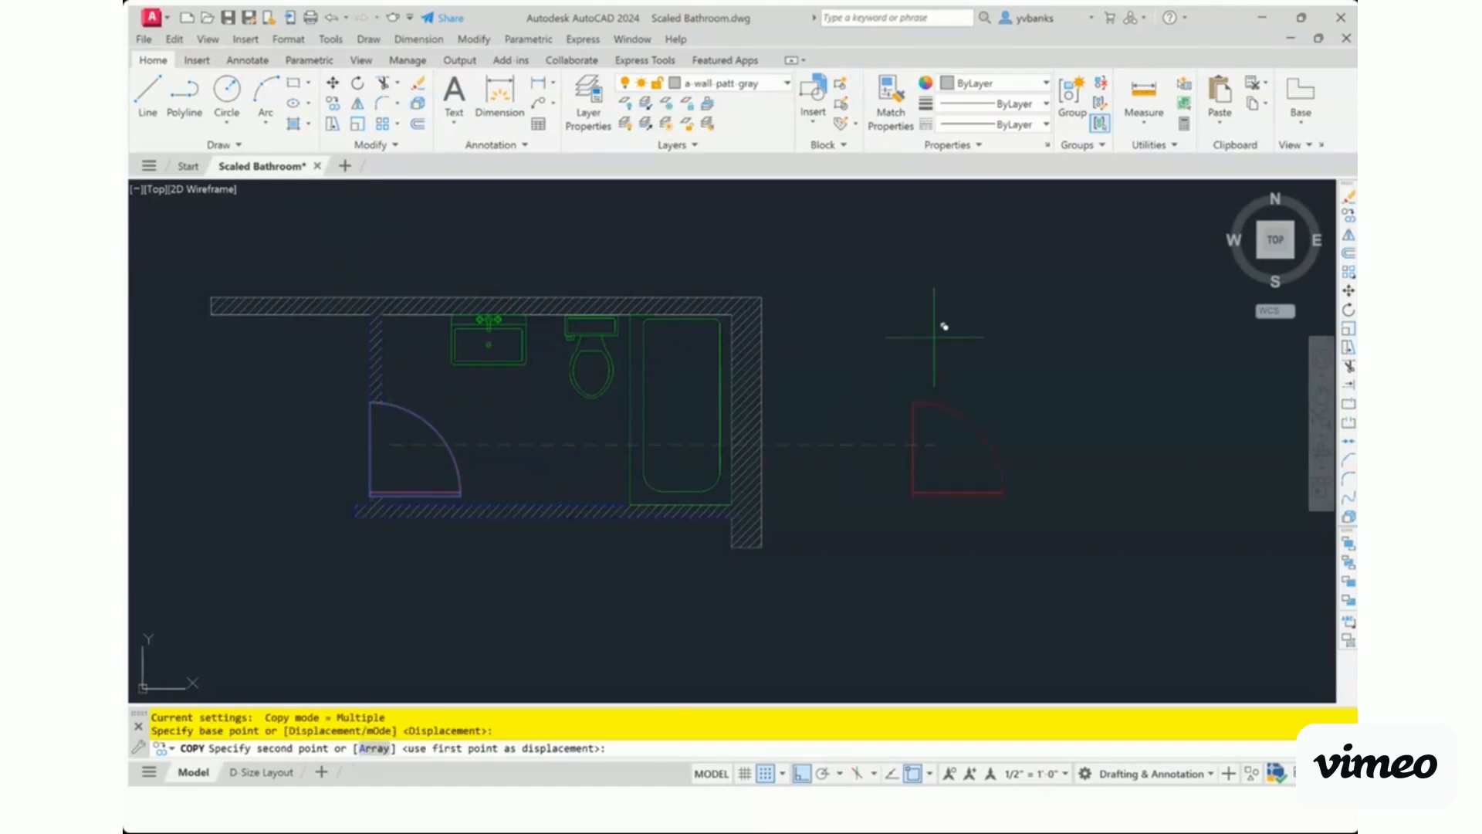
{"action": "left_click", "coordinate": [934, 444]}
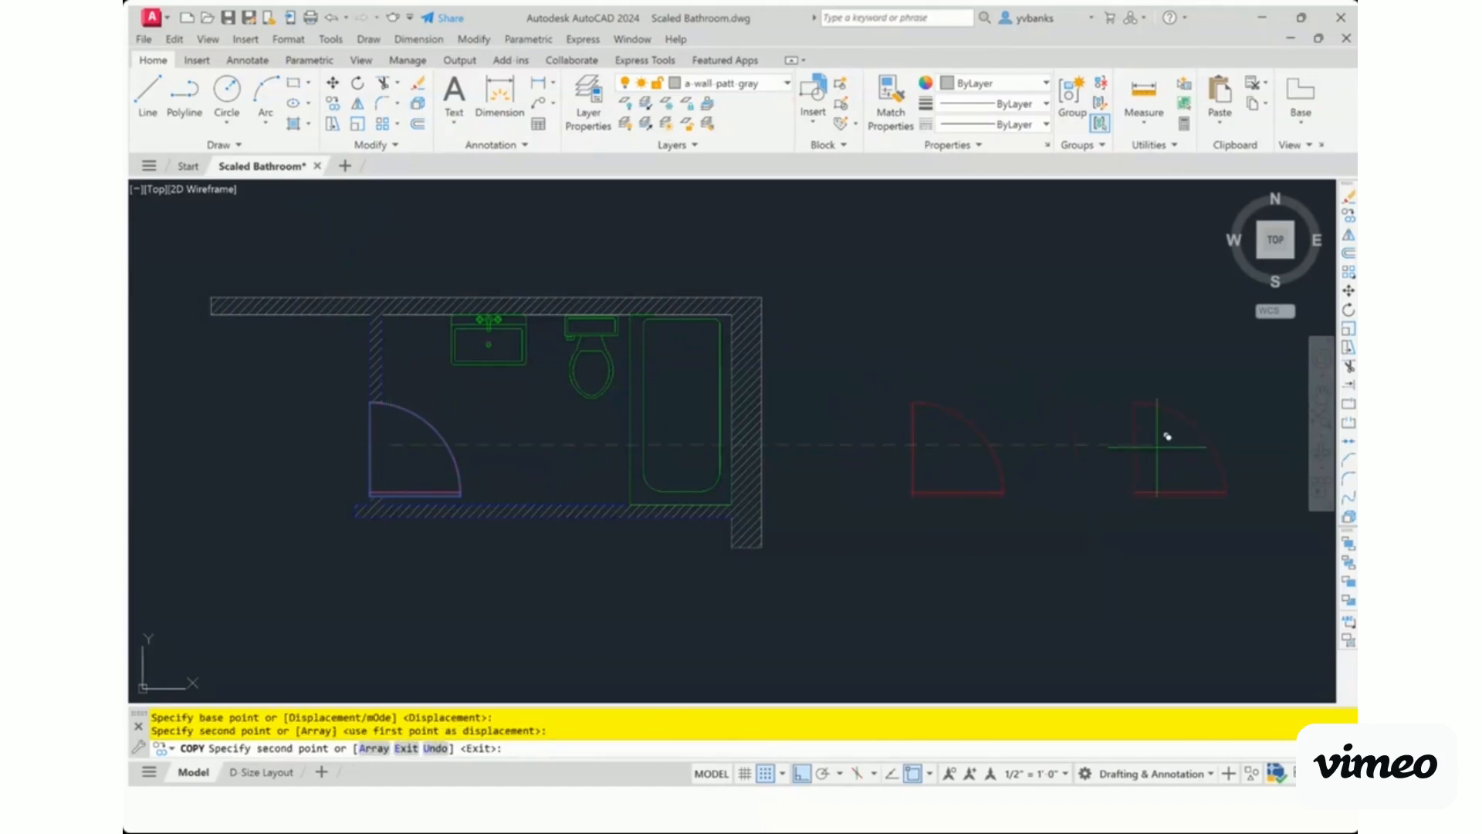
{"action": "key", "text": "Escape"}
- Try quick measuring on the copied door
{"action": "scroll", "coordinate": [1051, 513], "scroll_direction": "up", "scroll_amount": 2}
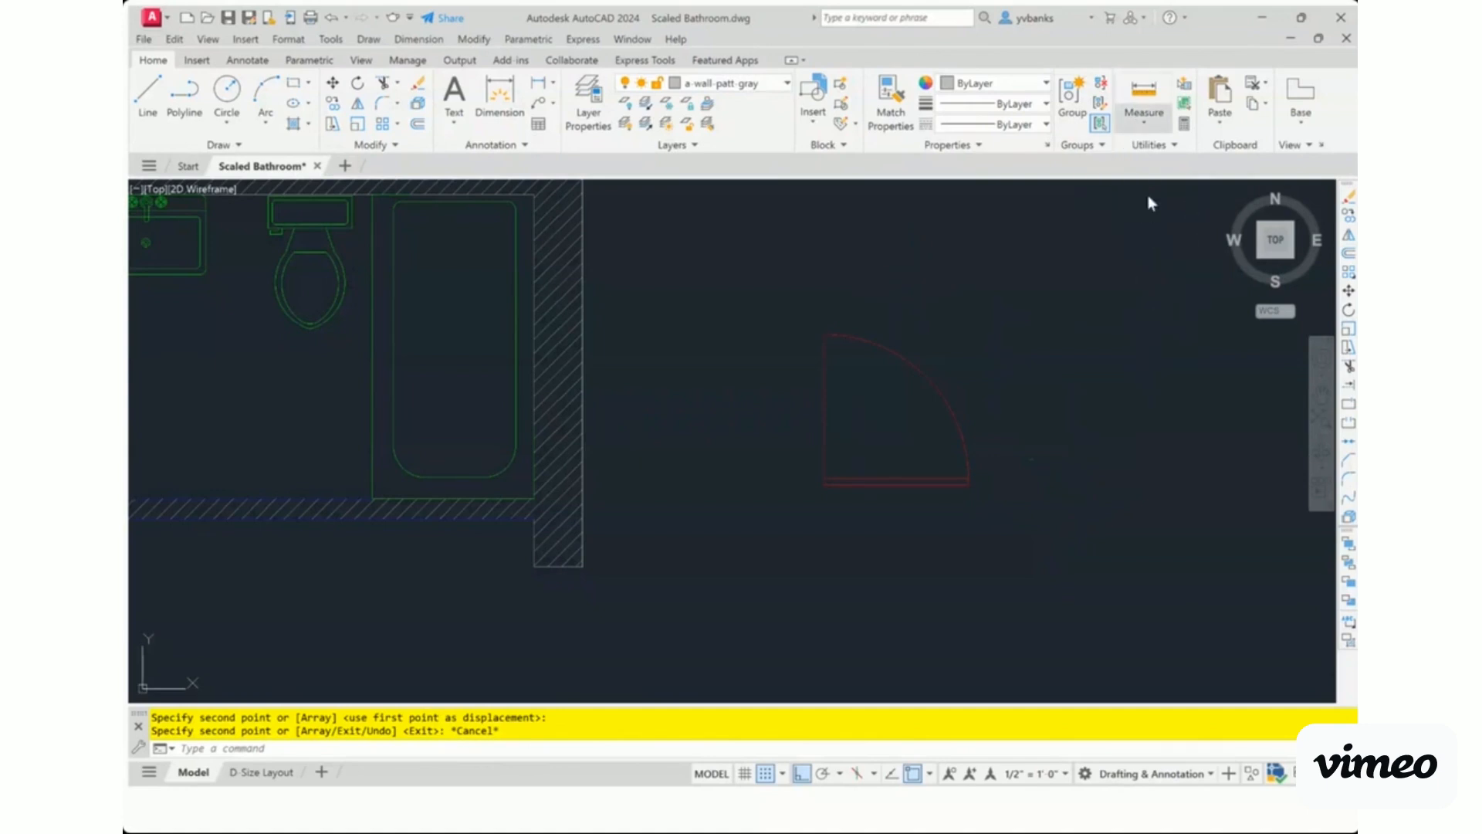
{"action": "left_click", "coordinate": [1143, 94]}
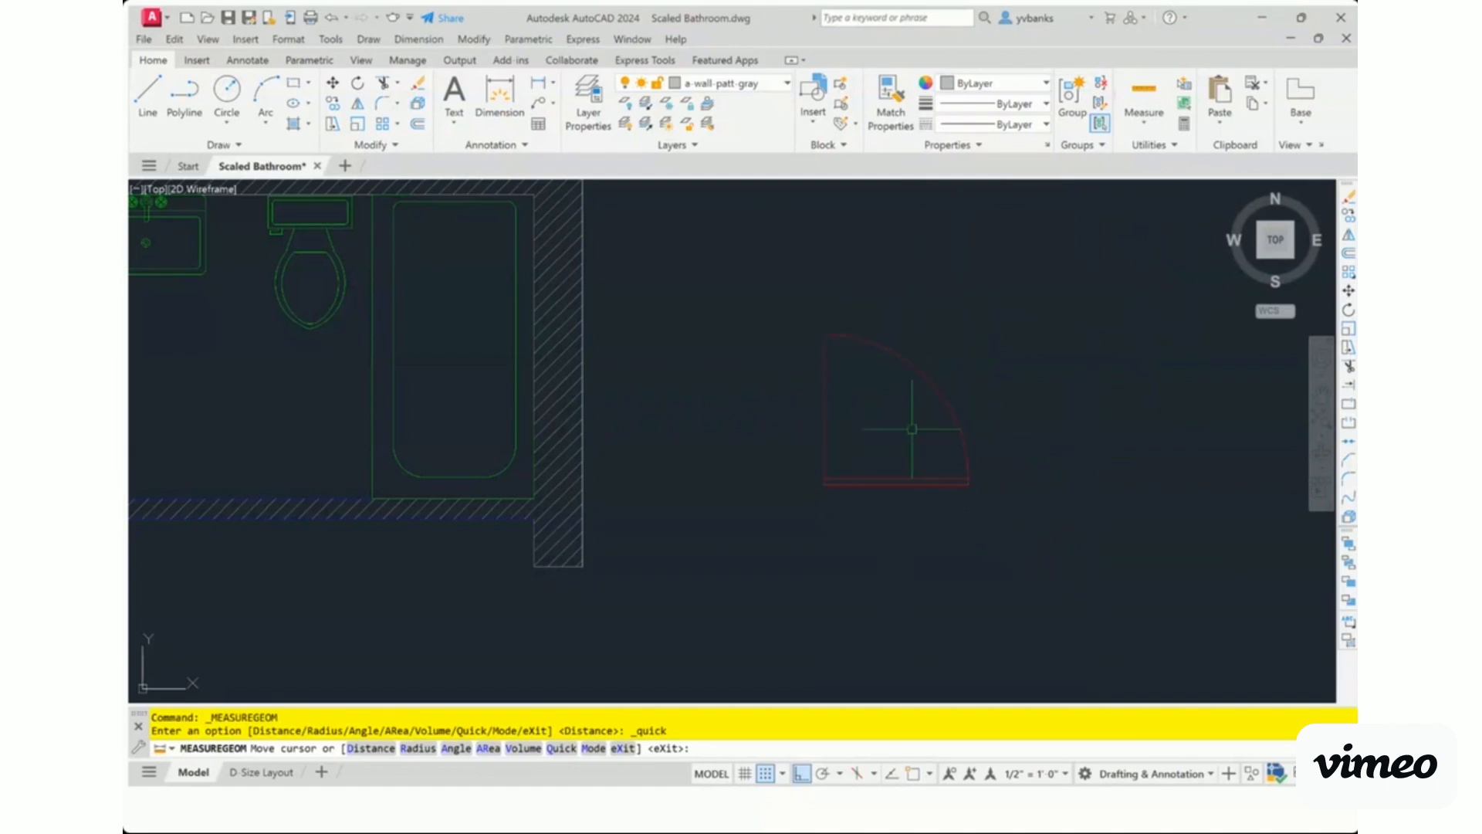
{"action": "key", "text": "Escape"}
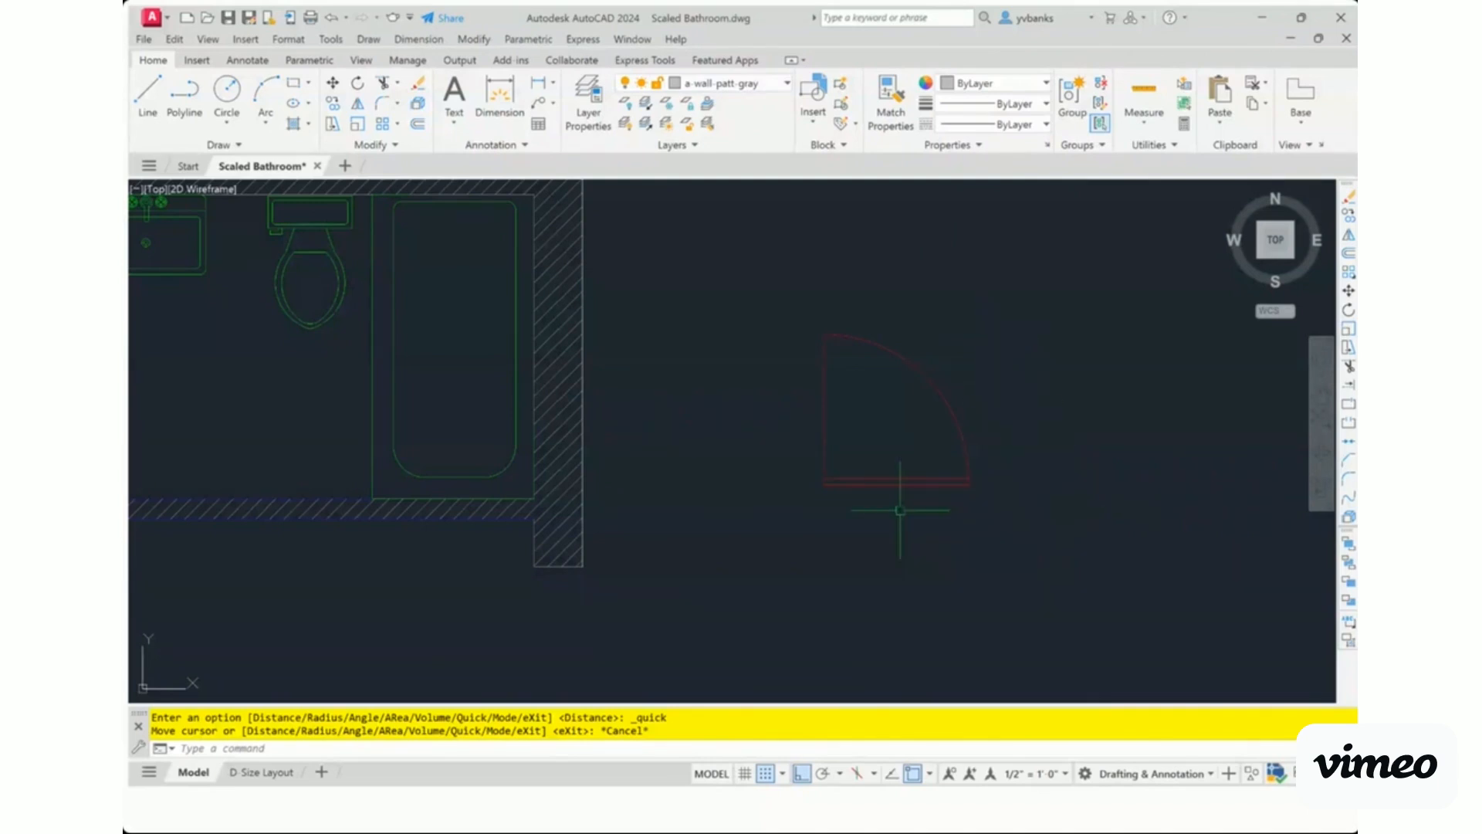
- Scale the copied door by reference from its lower hinge corner, using the door leaf's length as reference and 5' as the new length
{"action": "left_click", "coordinate": [356, 124]}
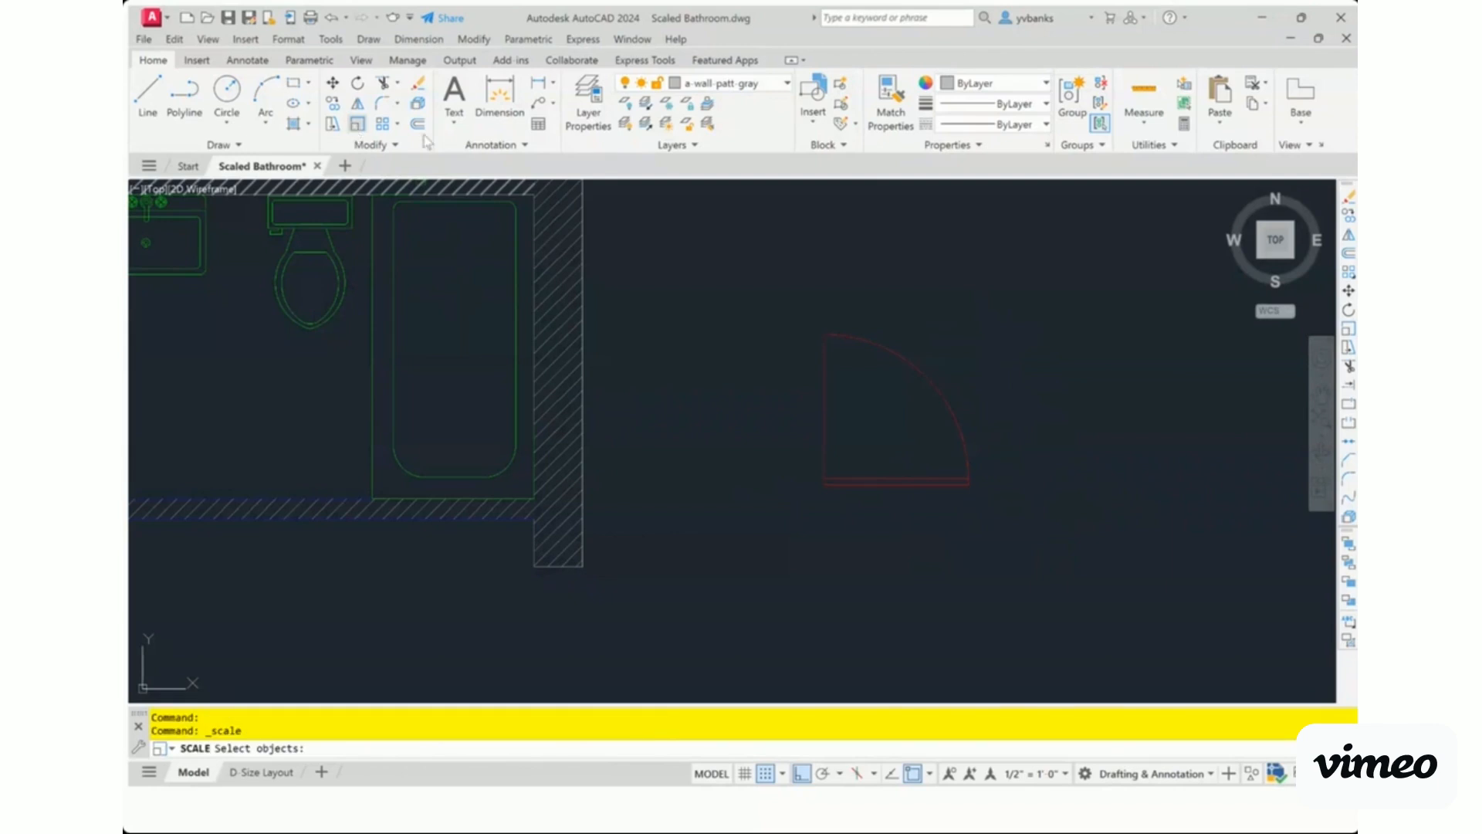
{"action": "left_click", "coordinate": [887, 477]}
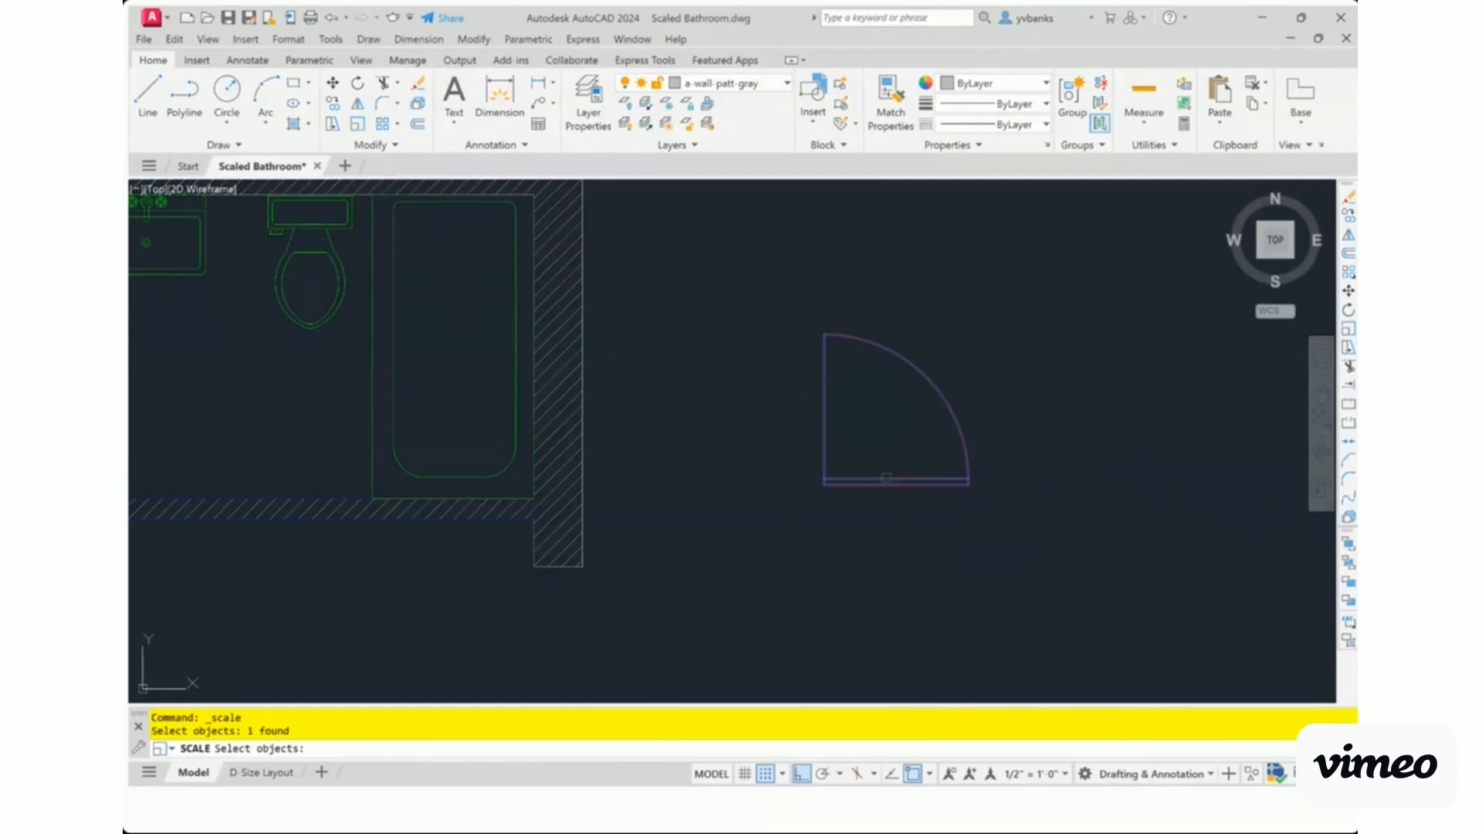
{"action": "key", "text": "Return"}
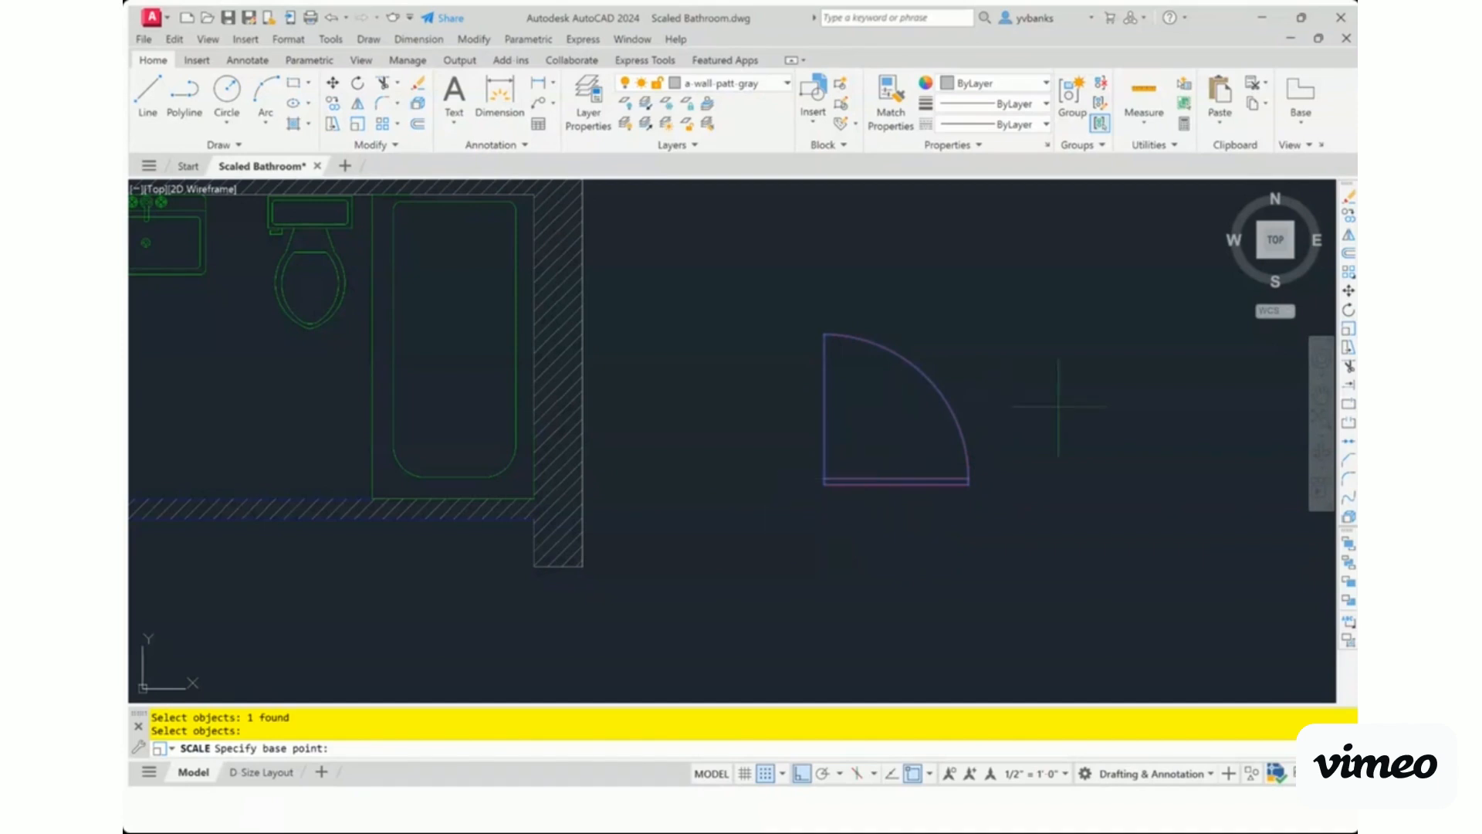
{"action": "left_click", "coordinate": [824, 485]}
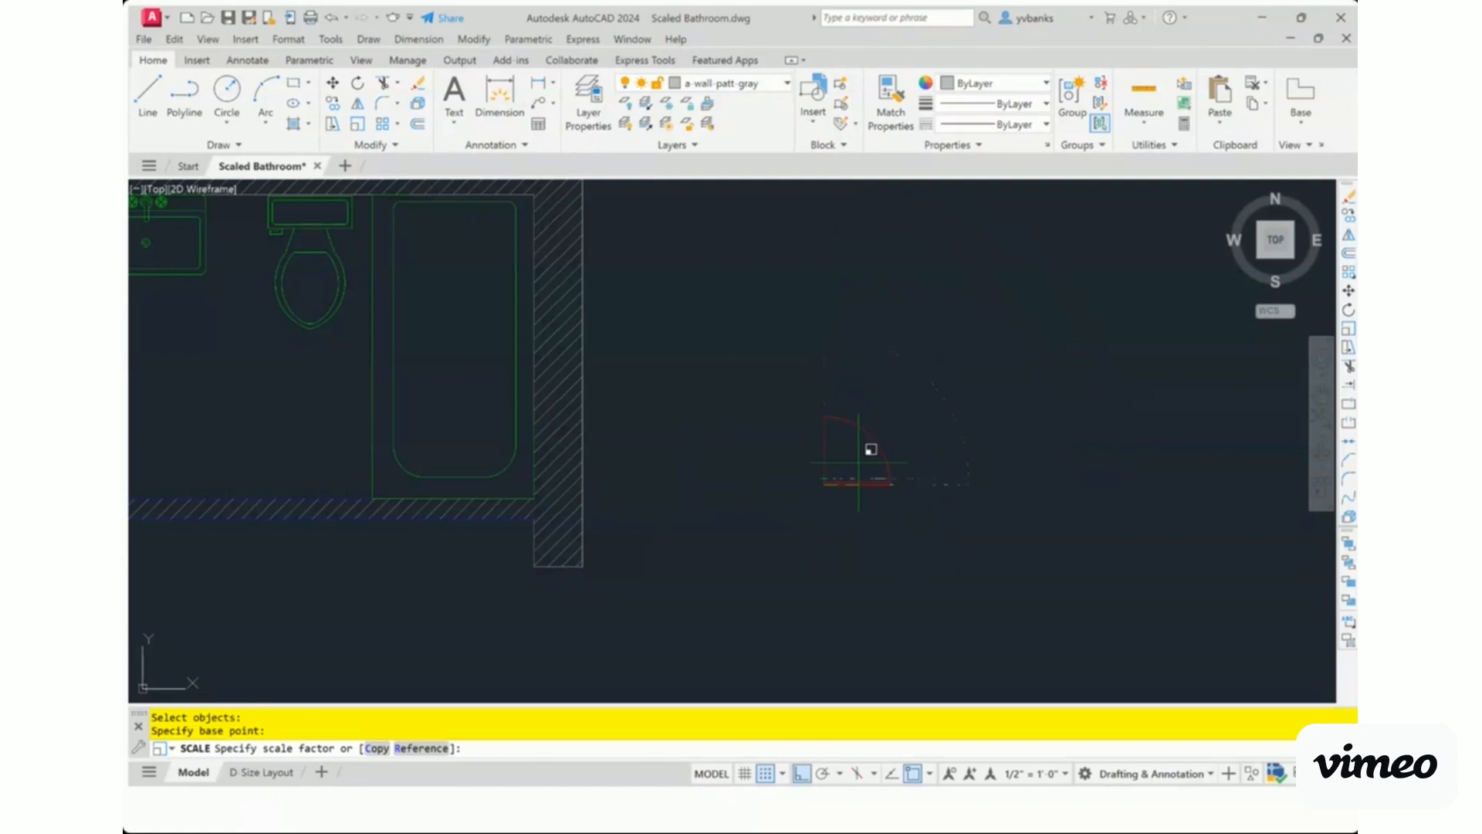
{"action": "left_click", "coordinate": [421, 749]}
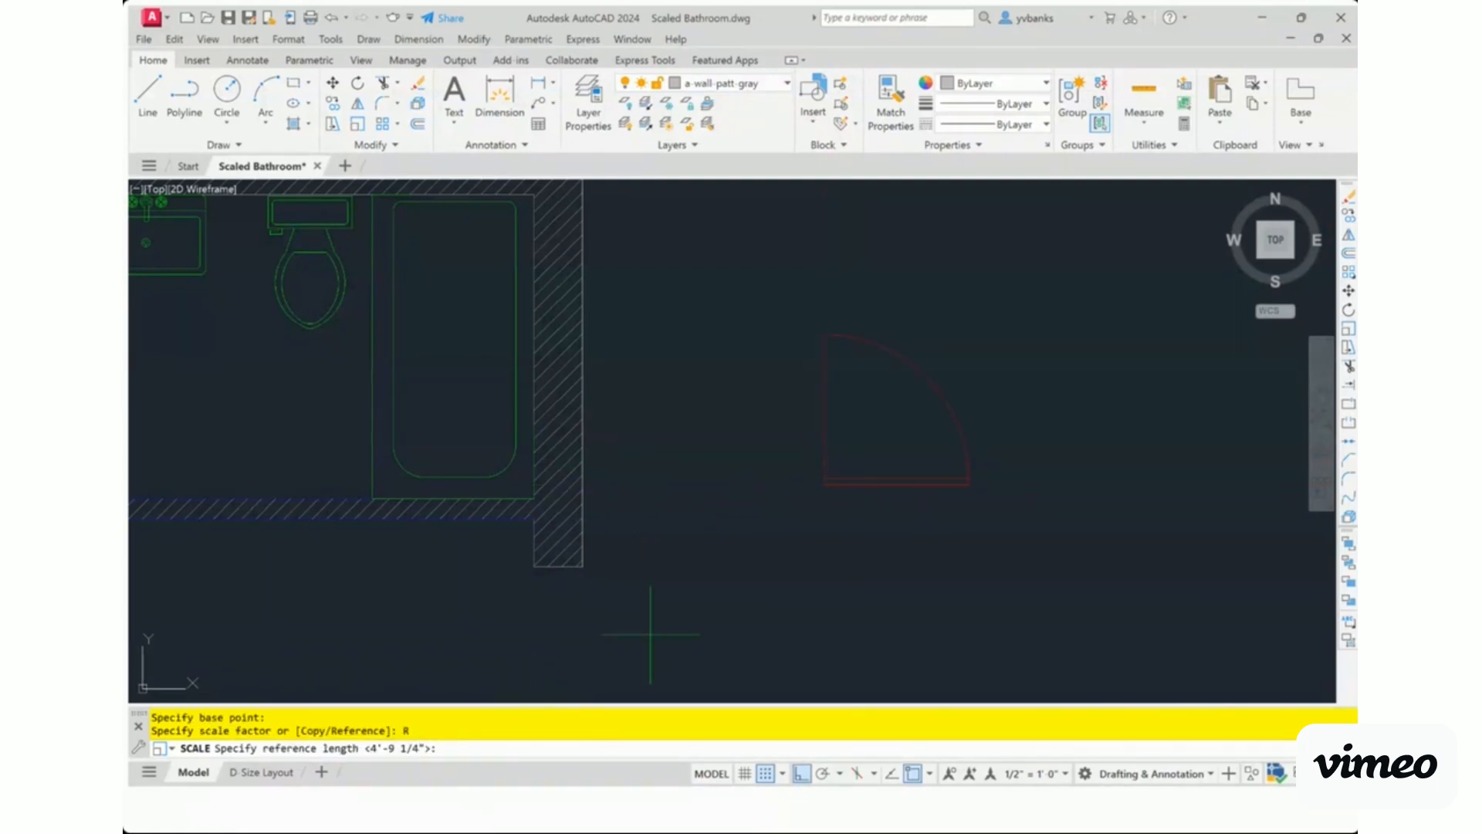
{"action": "left_click", "coordinate": [826, 484]}
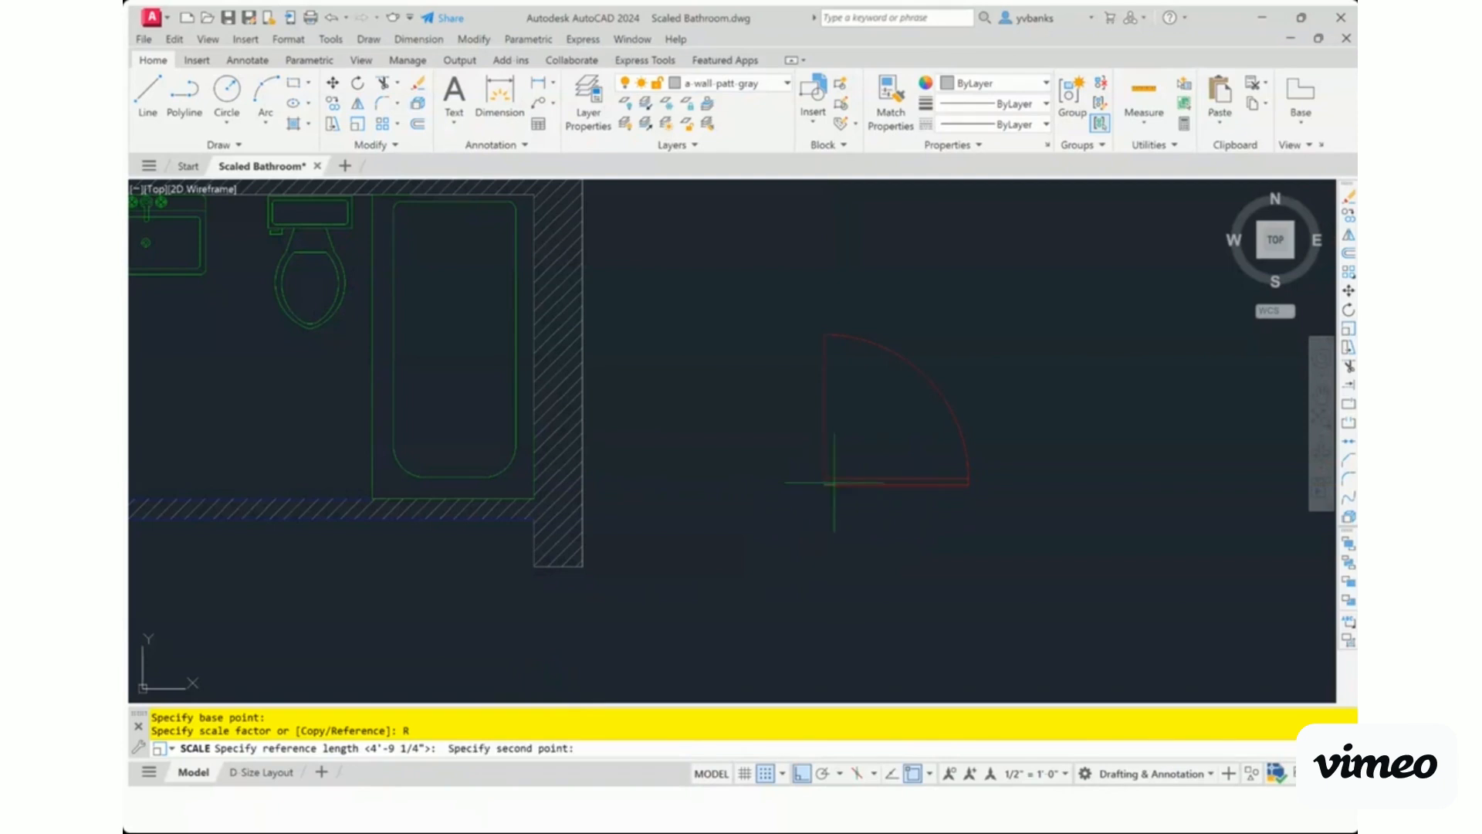
{"action": "left_click", "coordinate": [968, 484]}
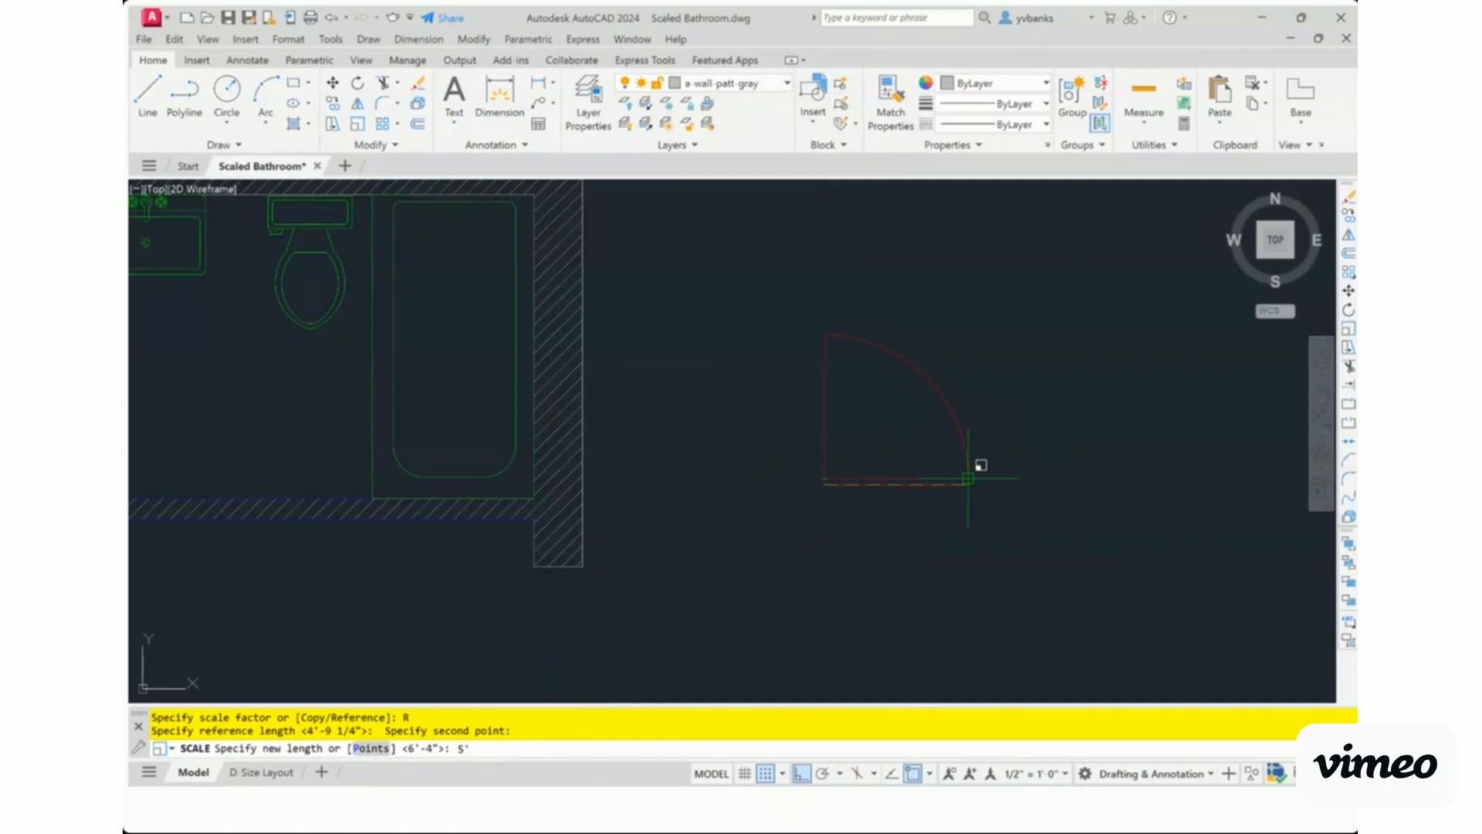
{"action": "key", "text": "Return"}
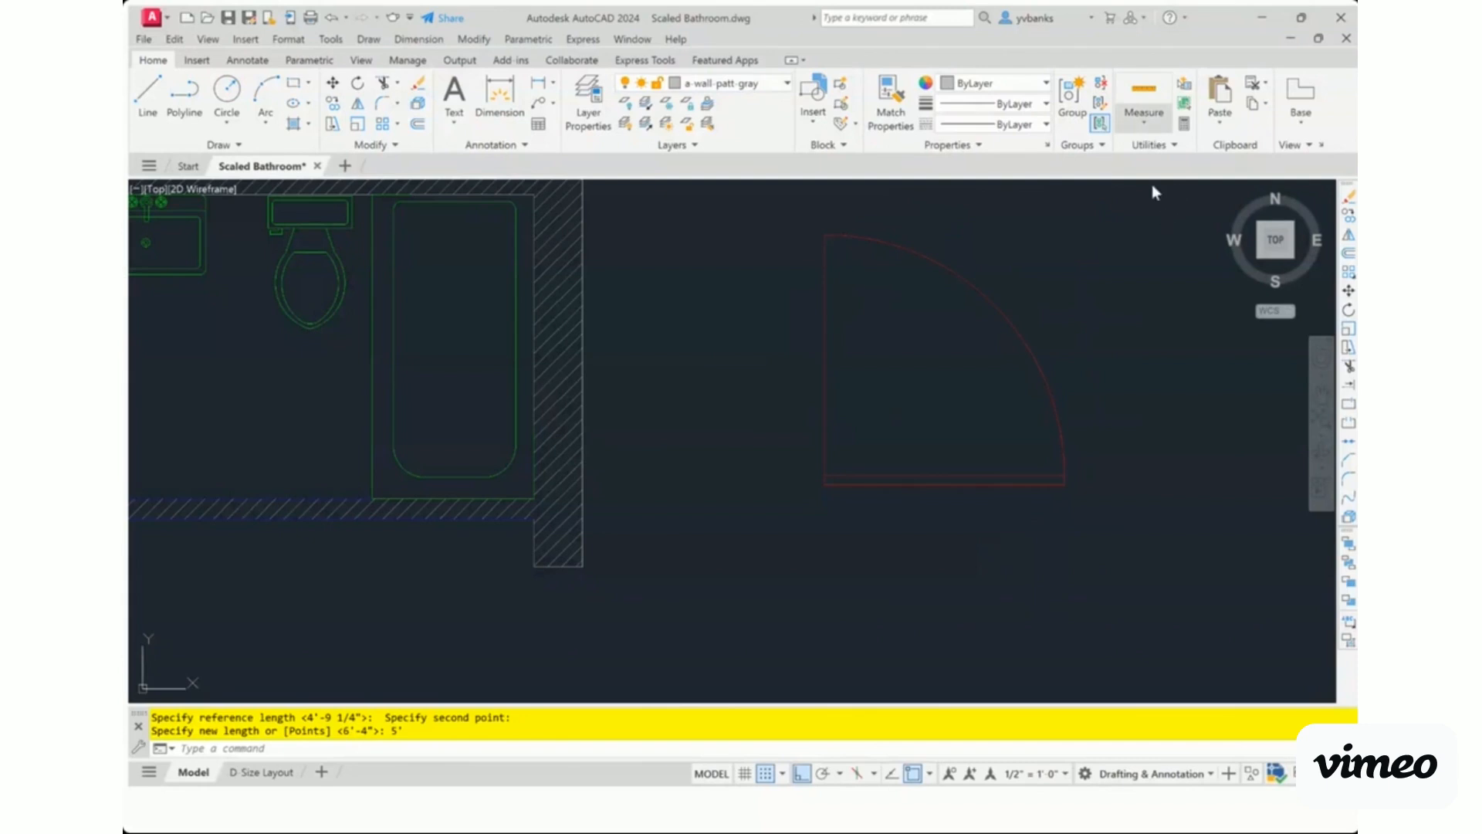
- Measure the distance along the lower edge of the enlarged door's leaf
{"action": "left_click", "coordinate": [1143, 91]}
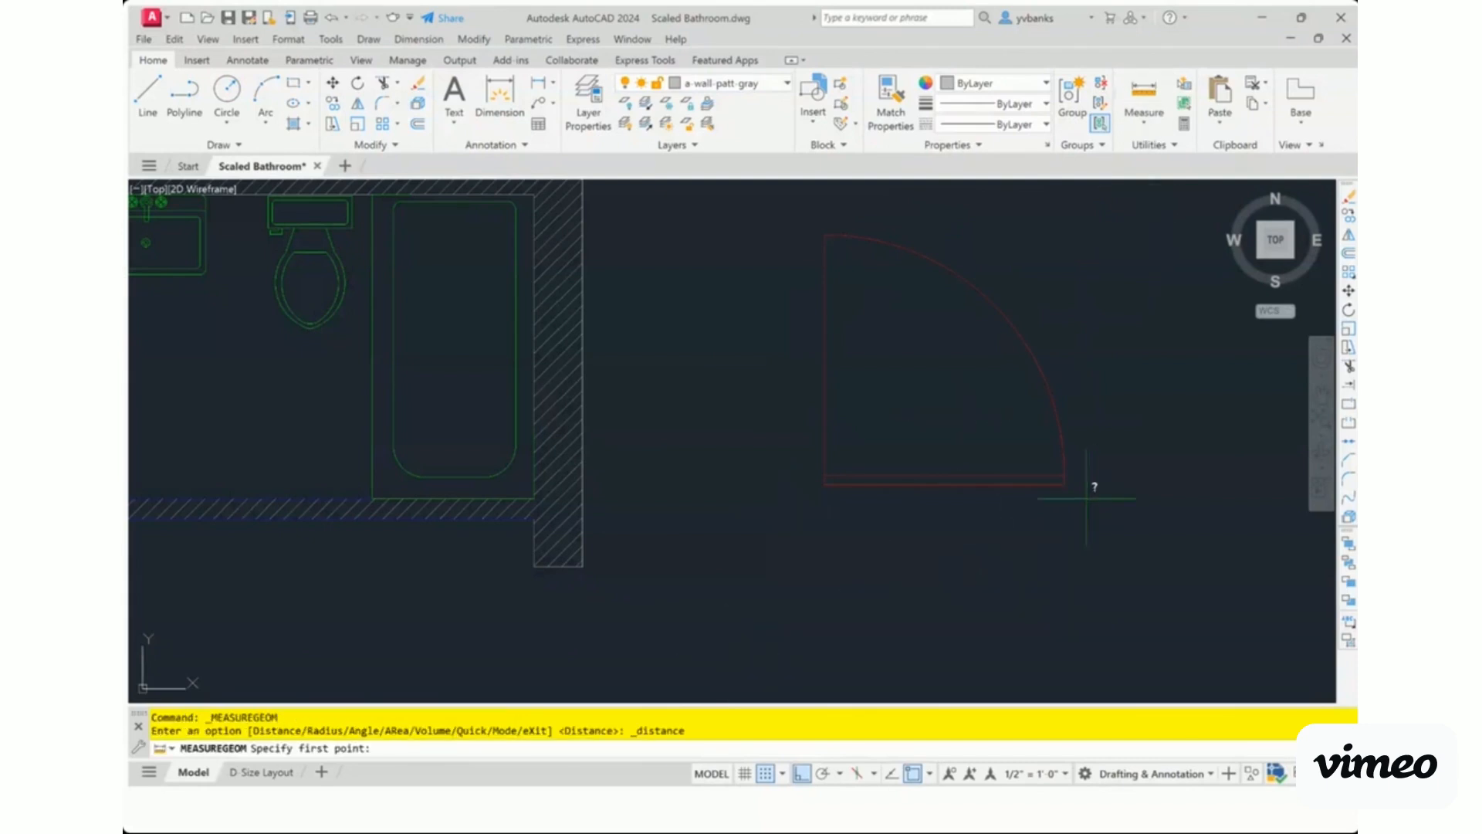
{"action": "left_click", "coordinate": [1064, 484]}
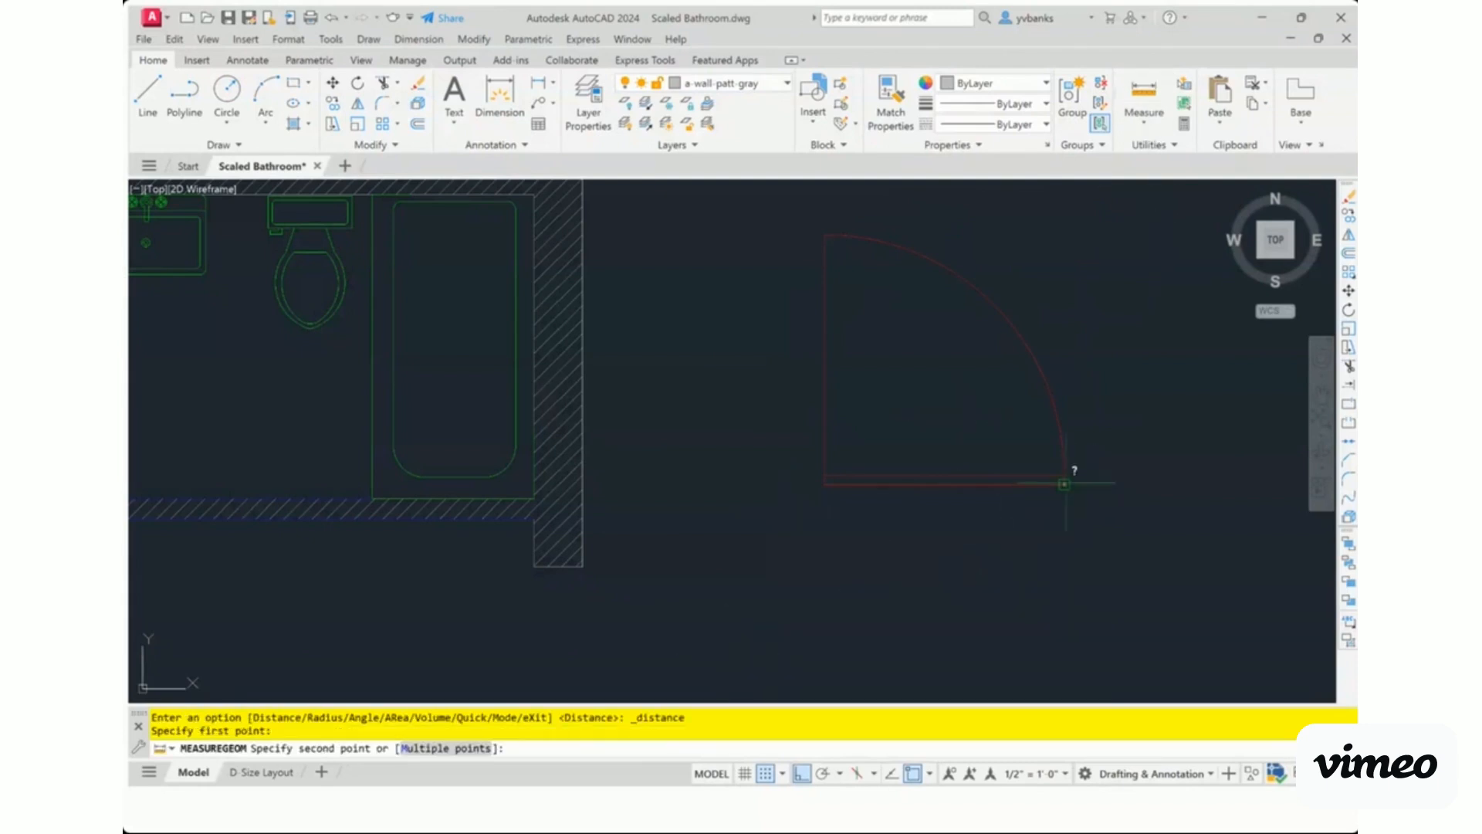
{"action": "left_click", "coordinate": [825, 484]}
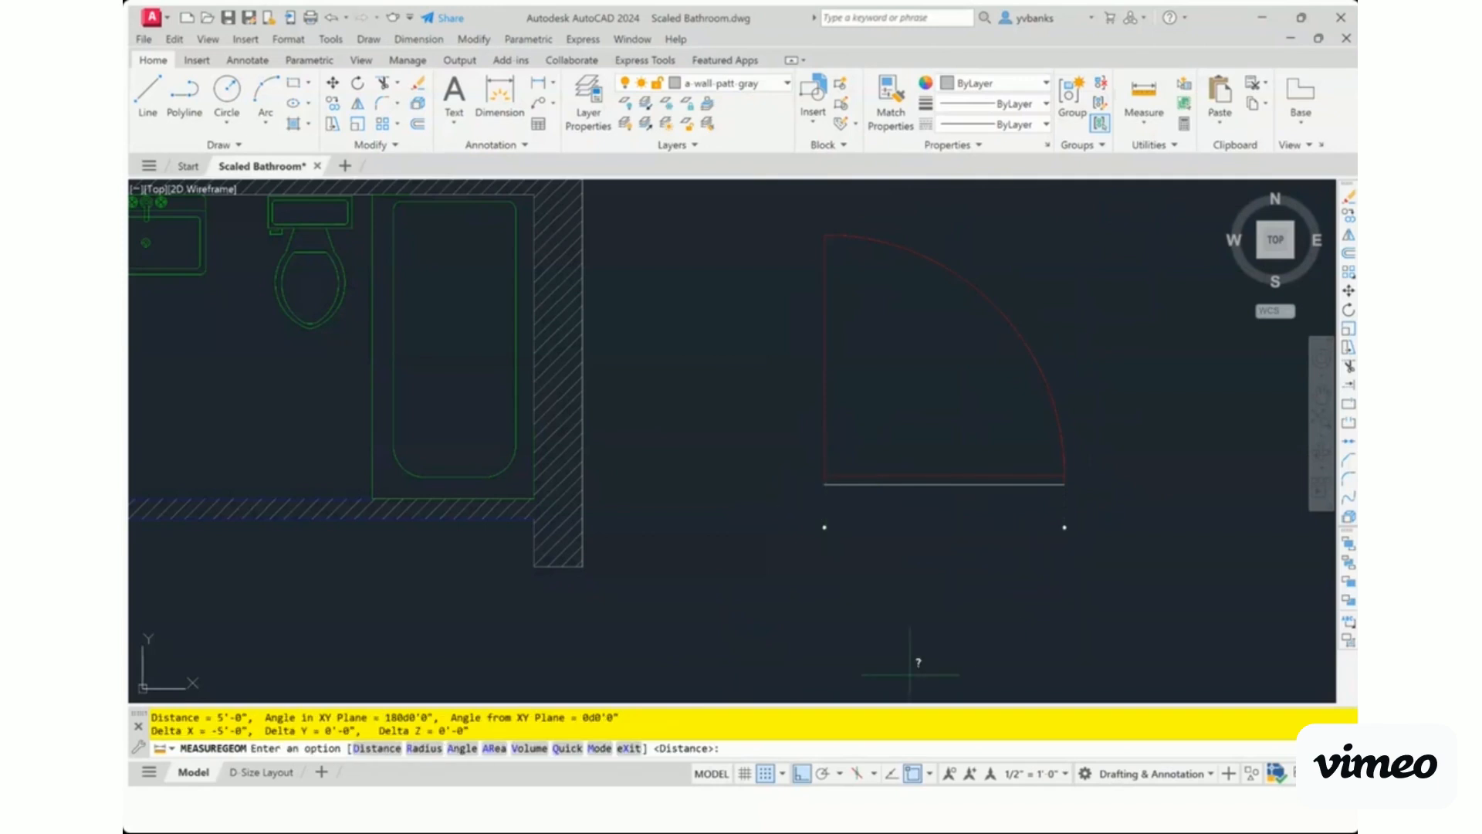
{"action": "scroll", "coordinate": [1027, 621], "scroll_direction": "up", "scroll_amount": 2}
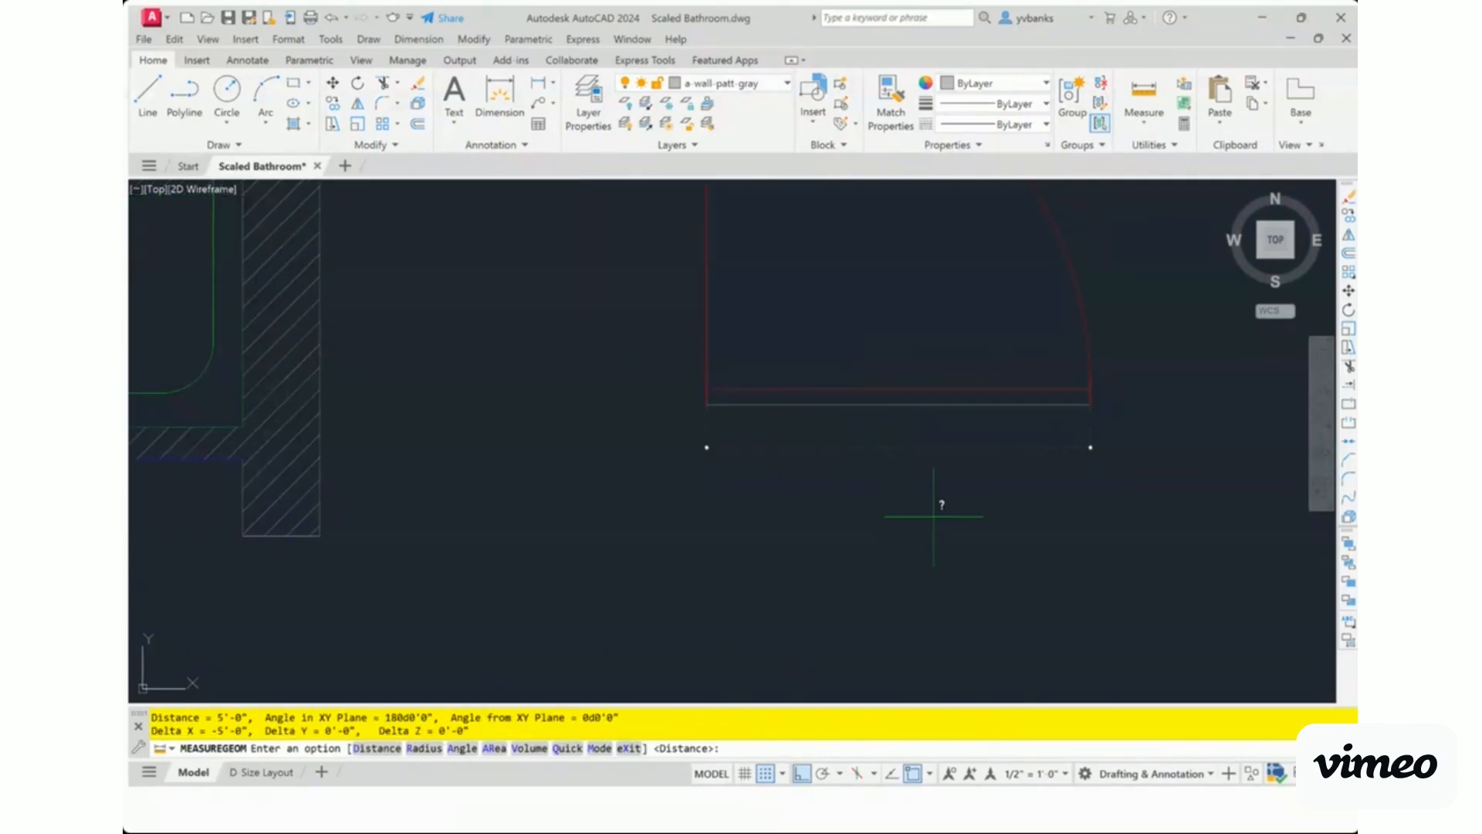
{"action": "scroll", "coordinate": [933, 516], "scroll_direction": "down", "scroll_amount": 4}
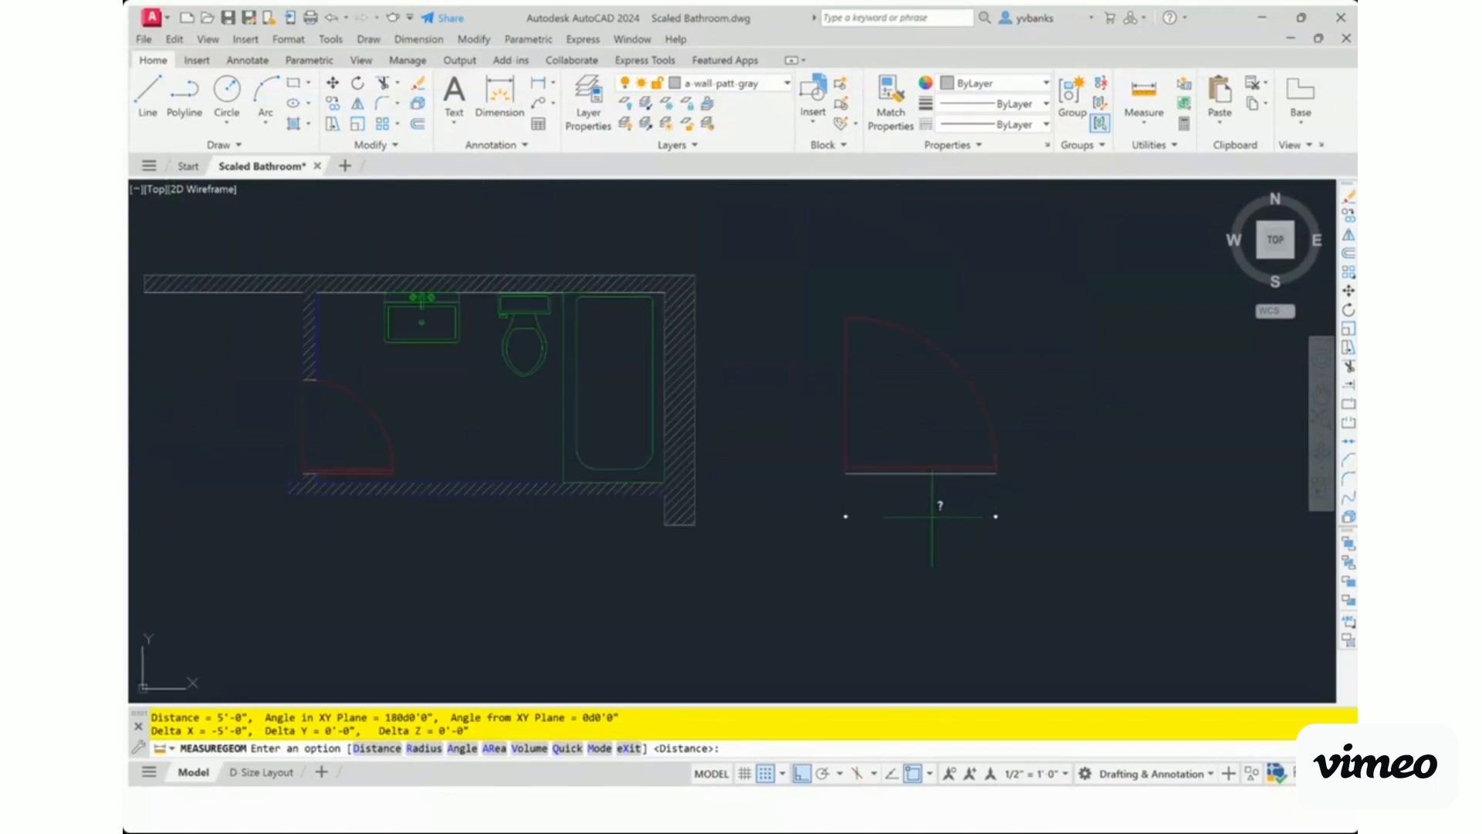
{"action": "key", "text": "Escape"}
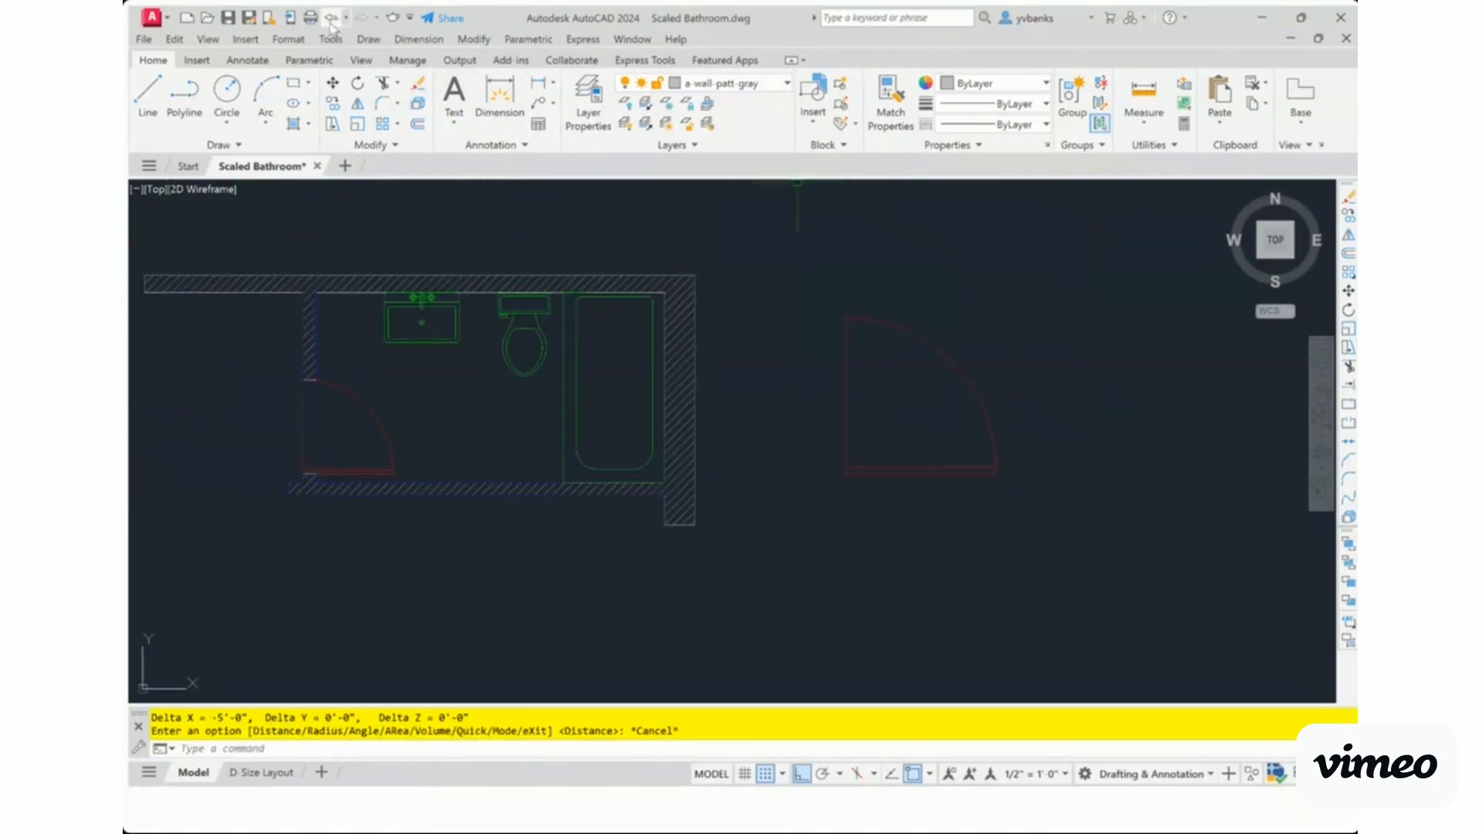
- Scale the enlarged door from its lower hinge corner with the Copy option and a scale factor of 2', keeping the original
{"action": "left_click", "coordinate": [357, 124]}
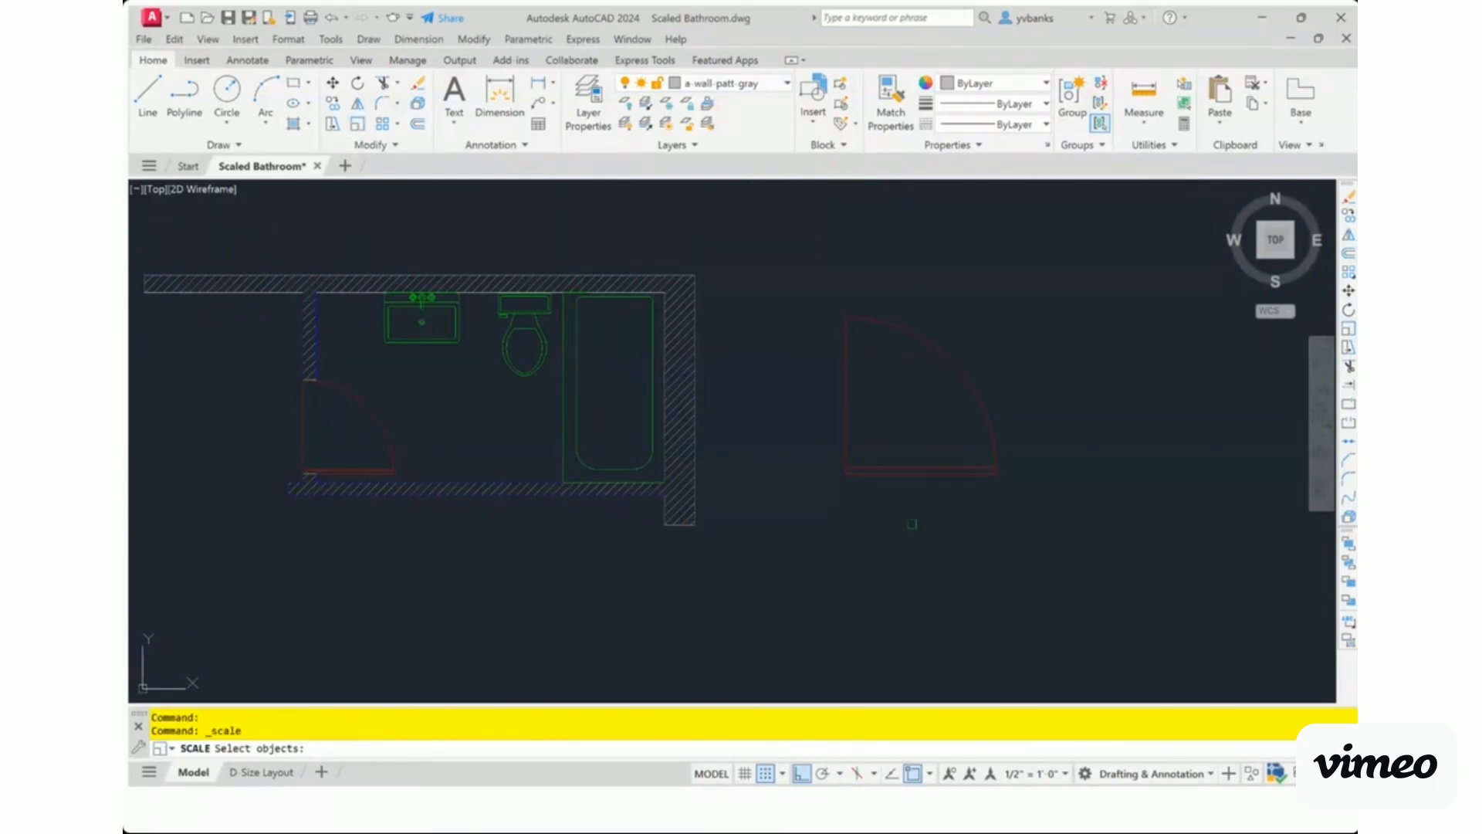
{"action": "left_click", "coordinate": [908, 466]}
{"action": "key", "text": "Return"}
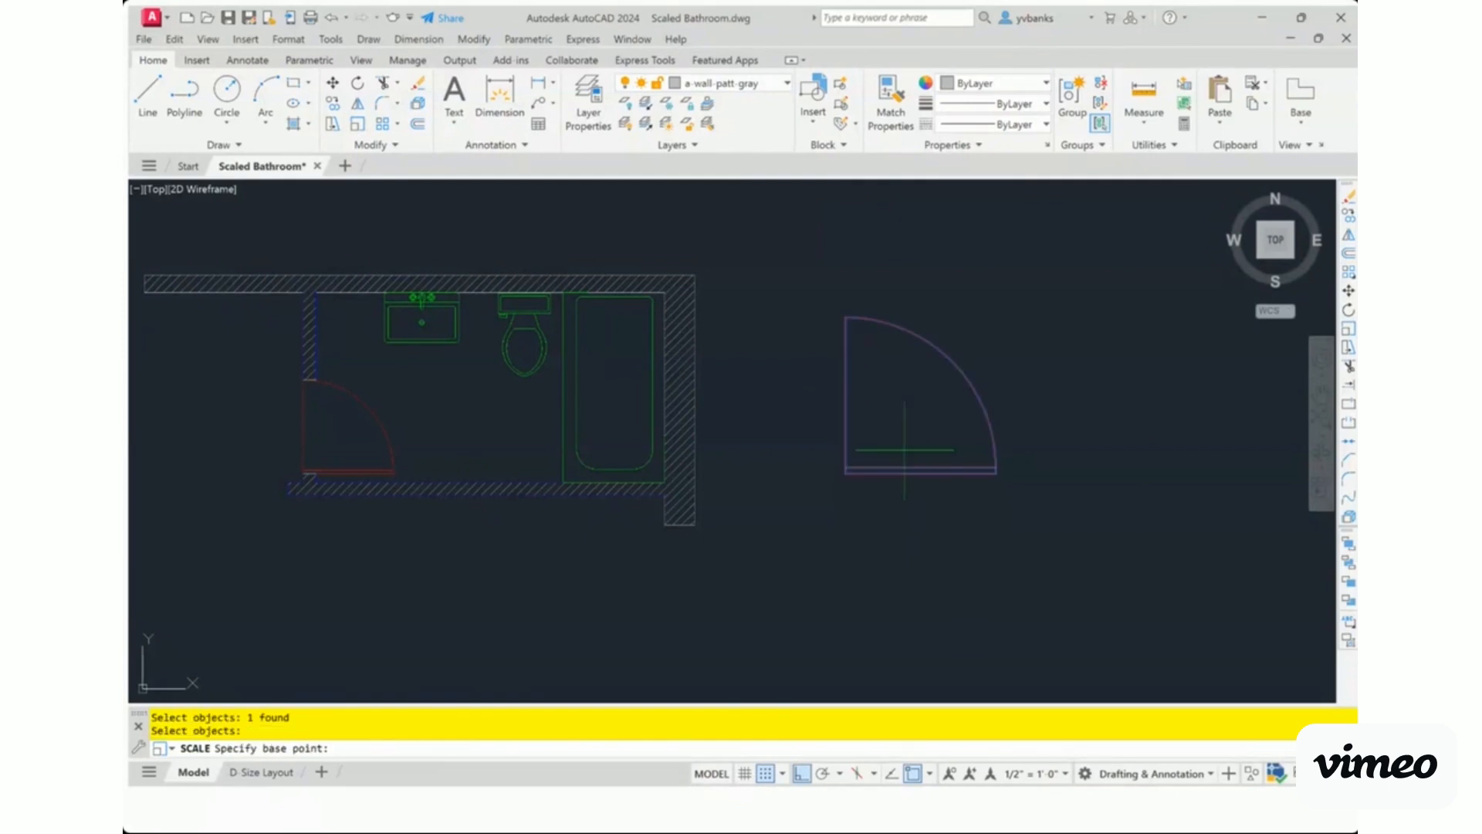
{"action": "left_click", "coordinate": [845, 474]}
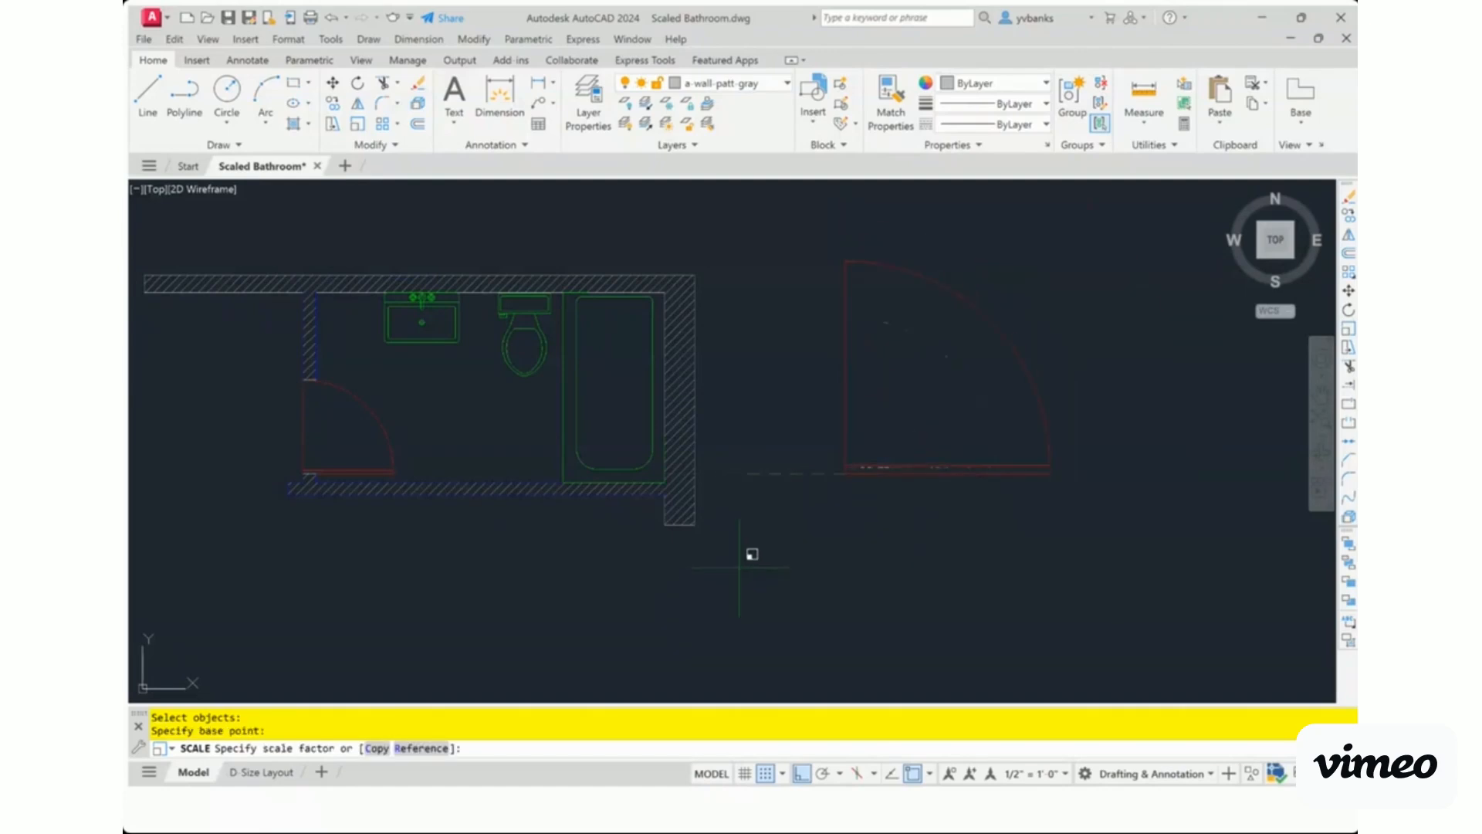
{"action": "type", "text": "c"}
{"action": "key", "text": "Return"}
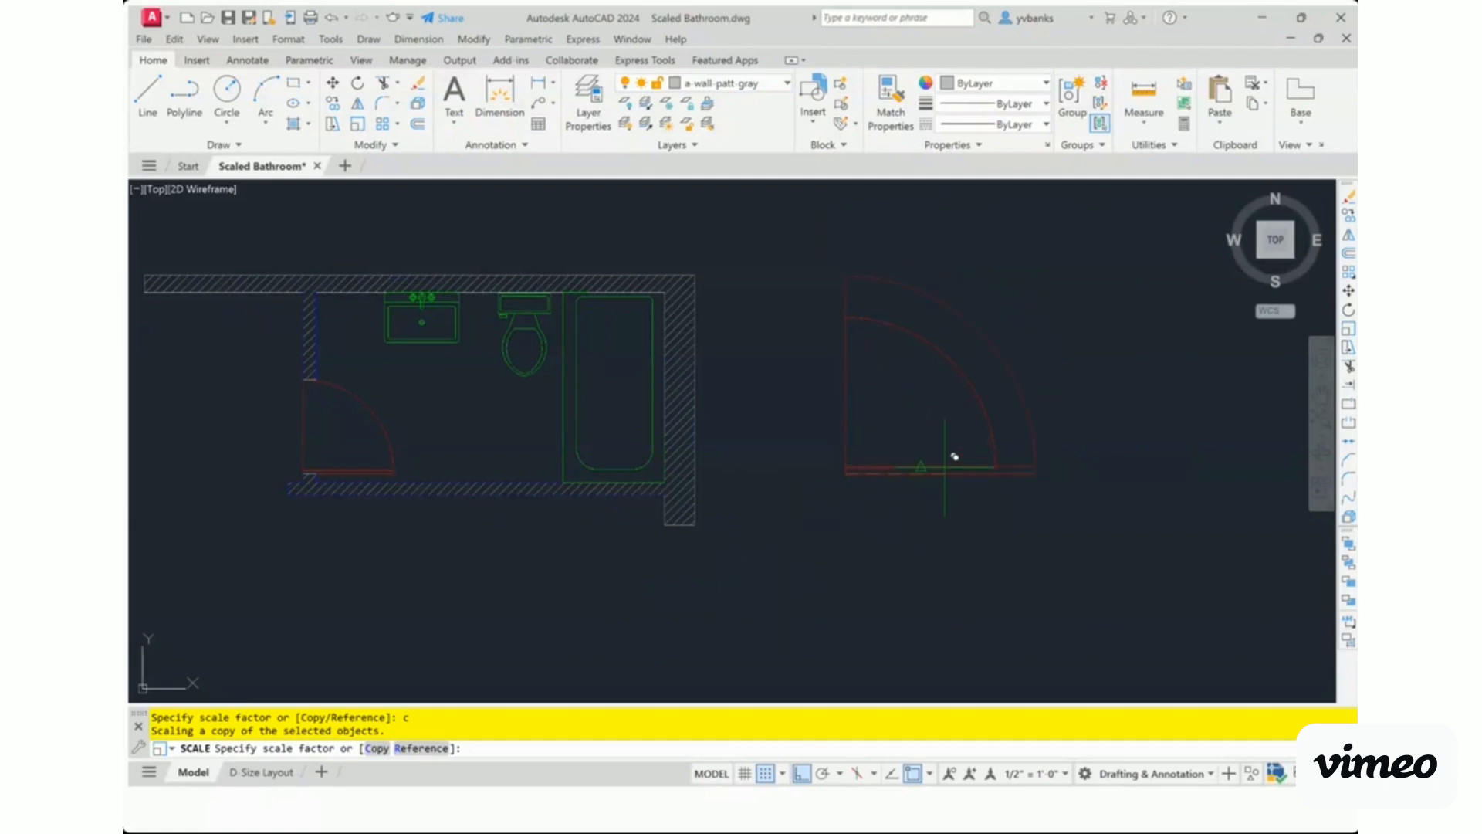
{"action": "type", "text": "2'"}
{"action": "key", "text": "Return"}
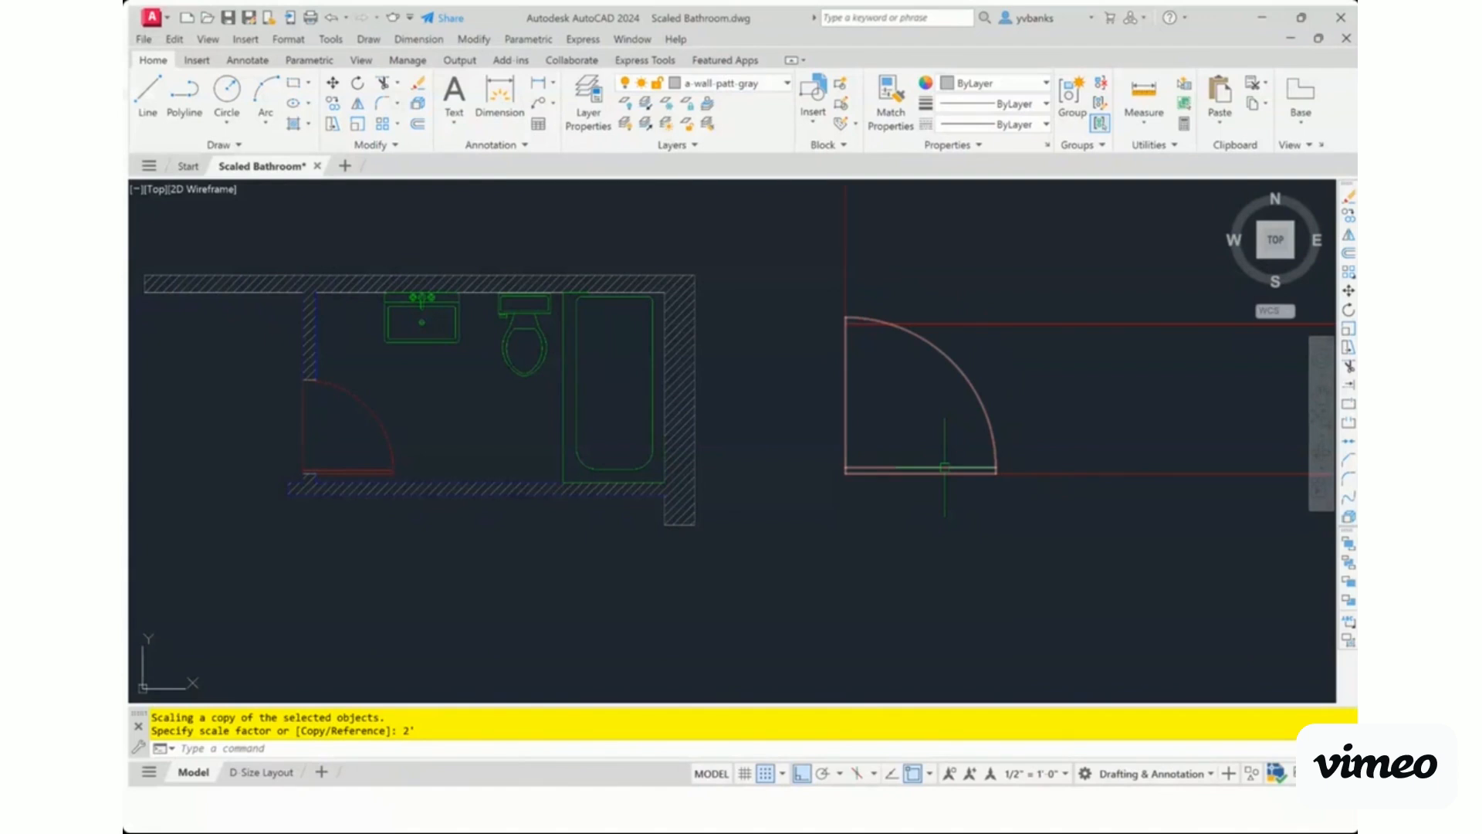
{"action": "scroll", "coordinate": [960, 494], "scroll_direction": "down", "scroll_amount": 6}
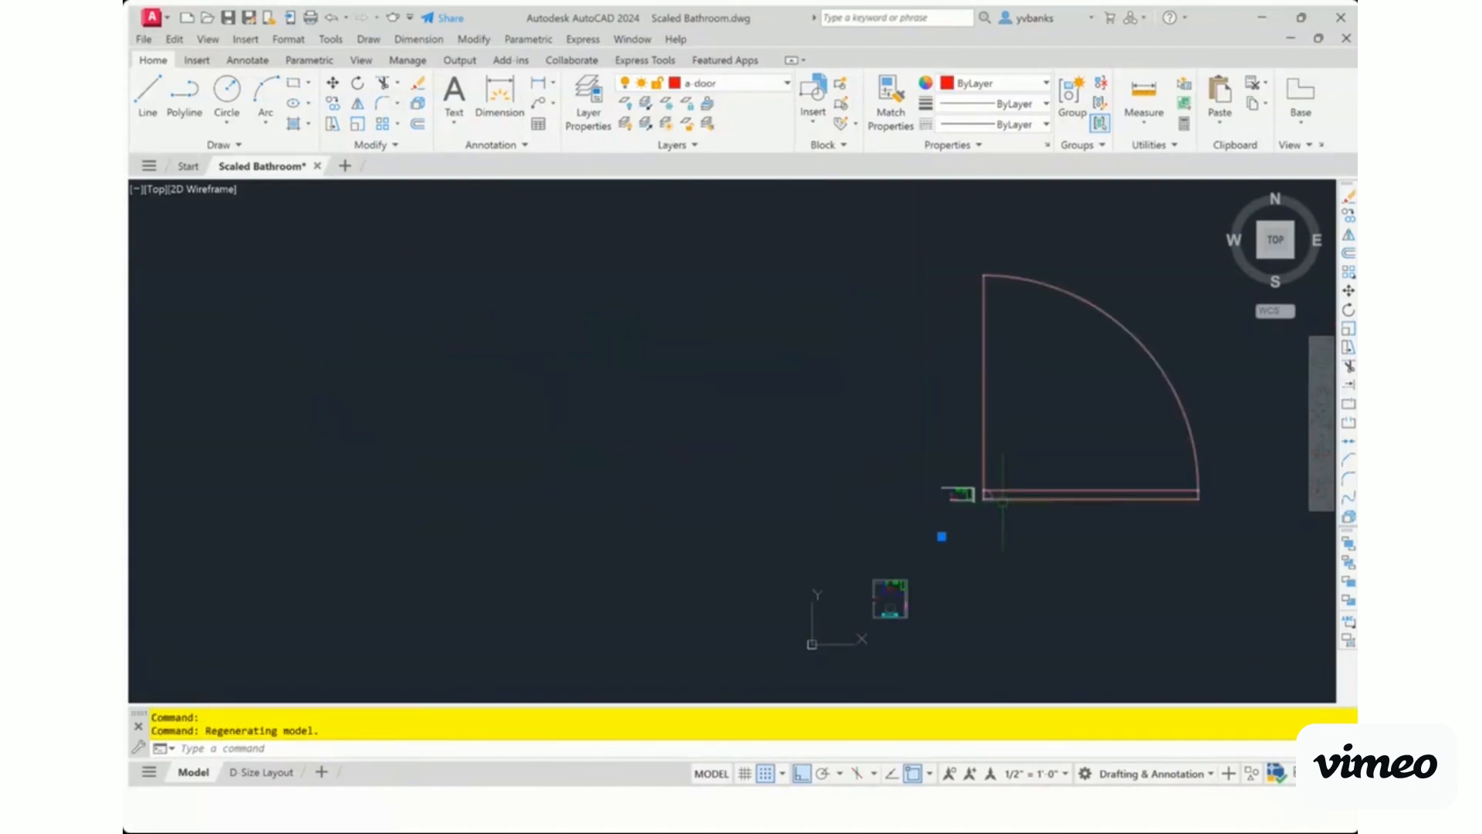
{"action": "scroll", "coordinate": [1214, 432], "scroll_direction": "up", "scroll_amount": 2}
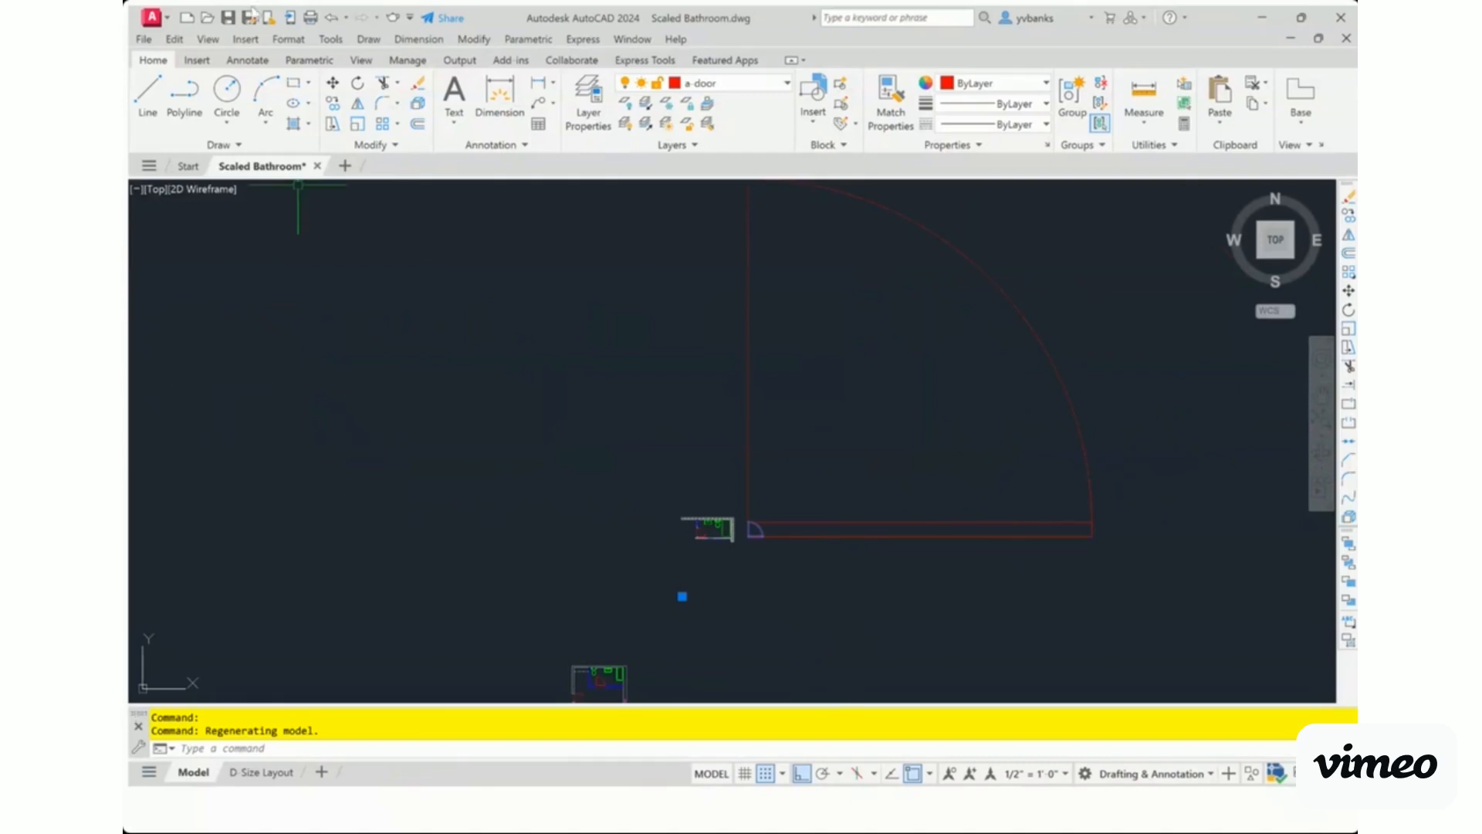
- Undo the last scaling made with the Copy option, removing the oversized door copy
{"action": "left_click", "coordinate": [332, 17]}
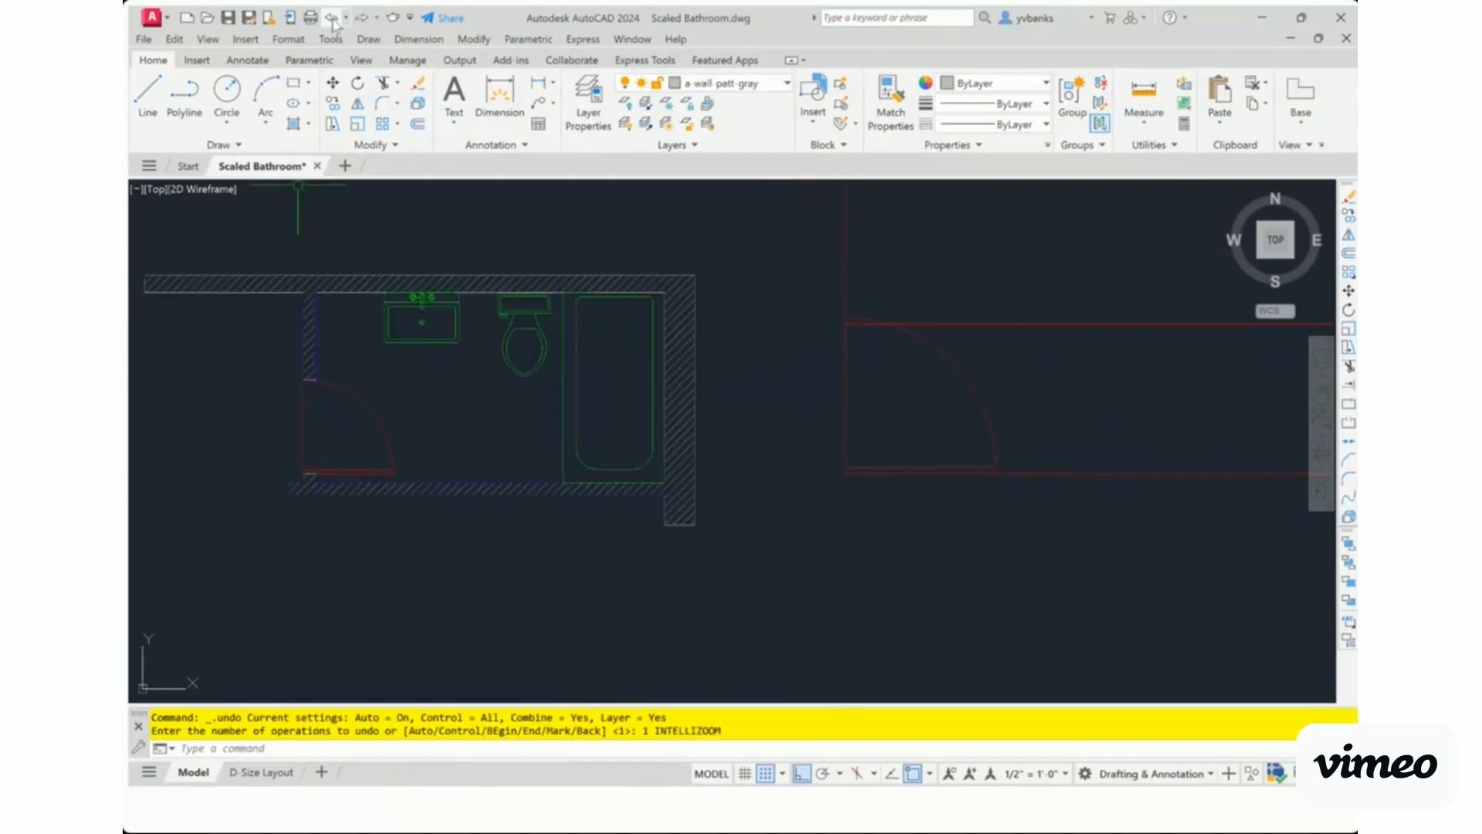
{"action": "left_click", "coordinate": [332, 18]}
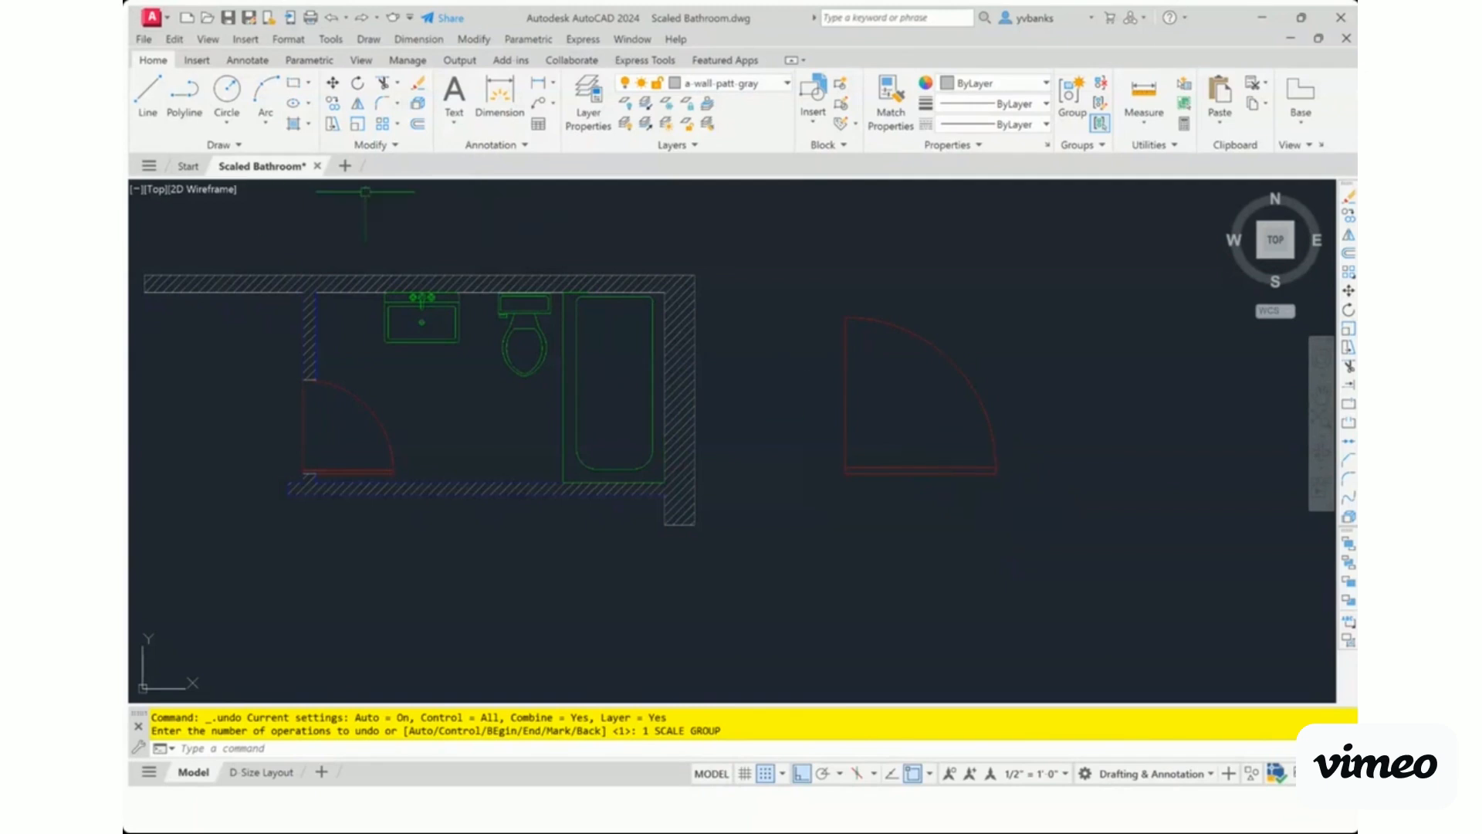
- Scale the separate door by reference from its lower hinge corner, using the leaf's lower edge as reference length and 2' as the new length
{"action": "left_click", "coordinate": [357, 123]}
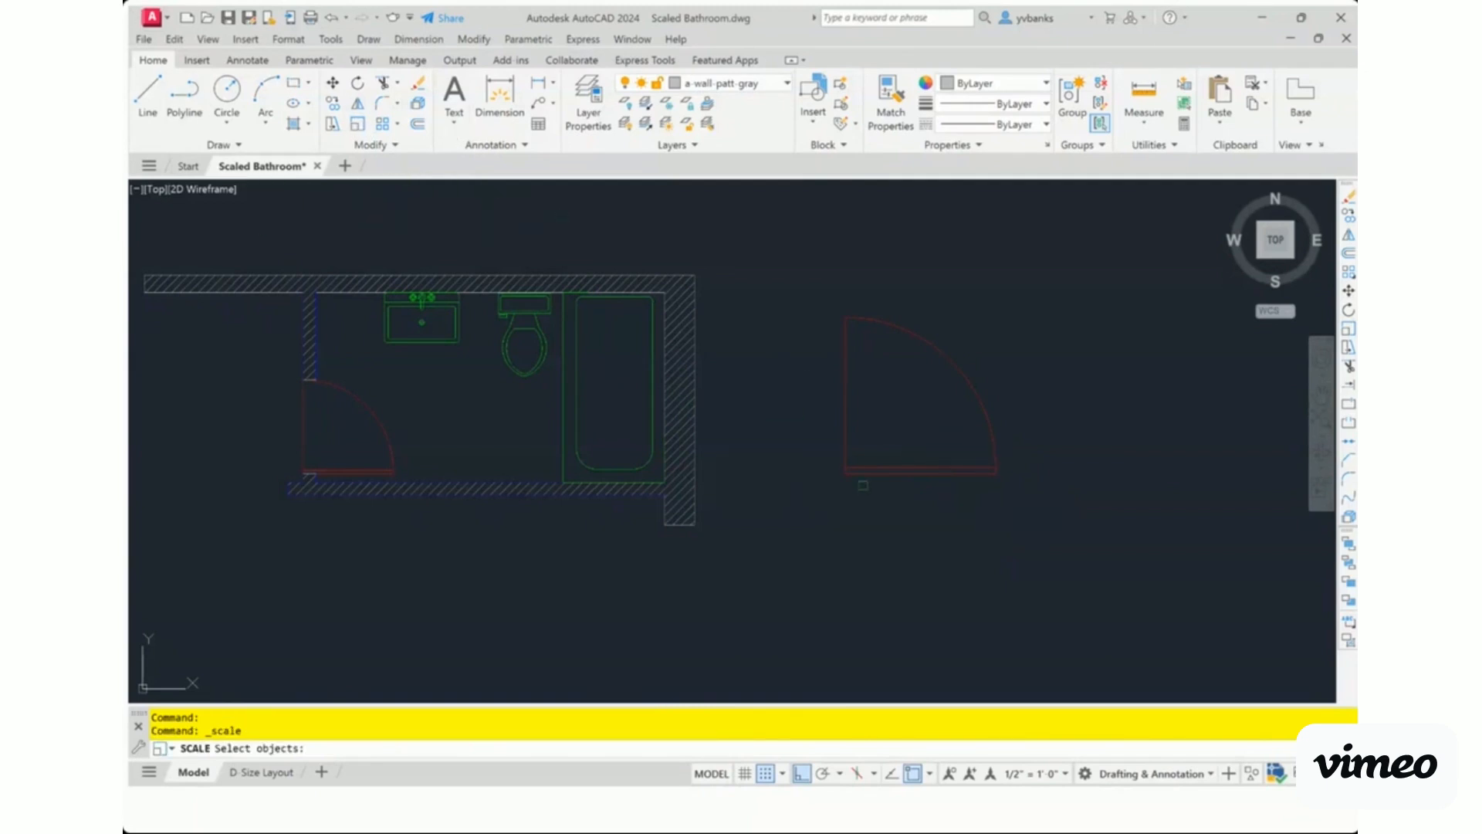
{"action": "left_click", "coordinate": [879, 468]}
{"action": "key", "text": "Return"}
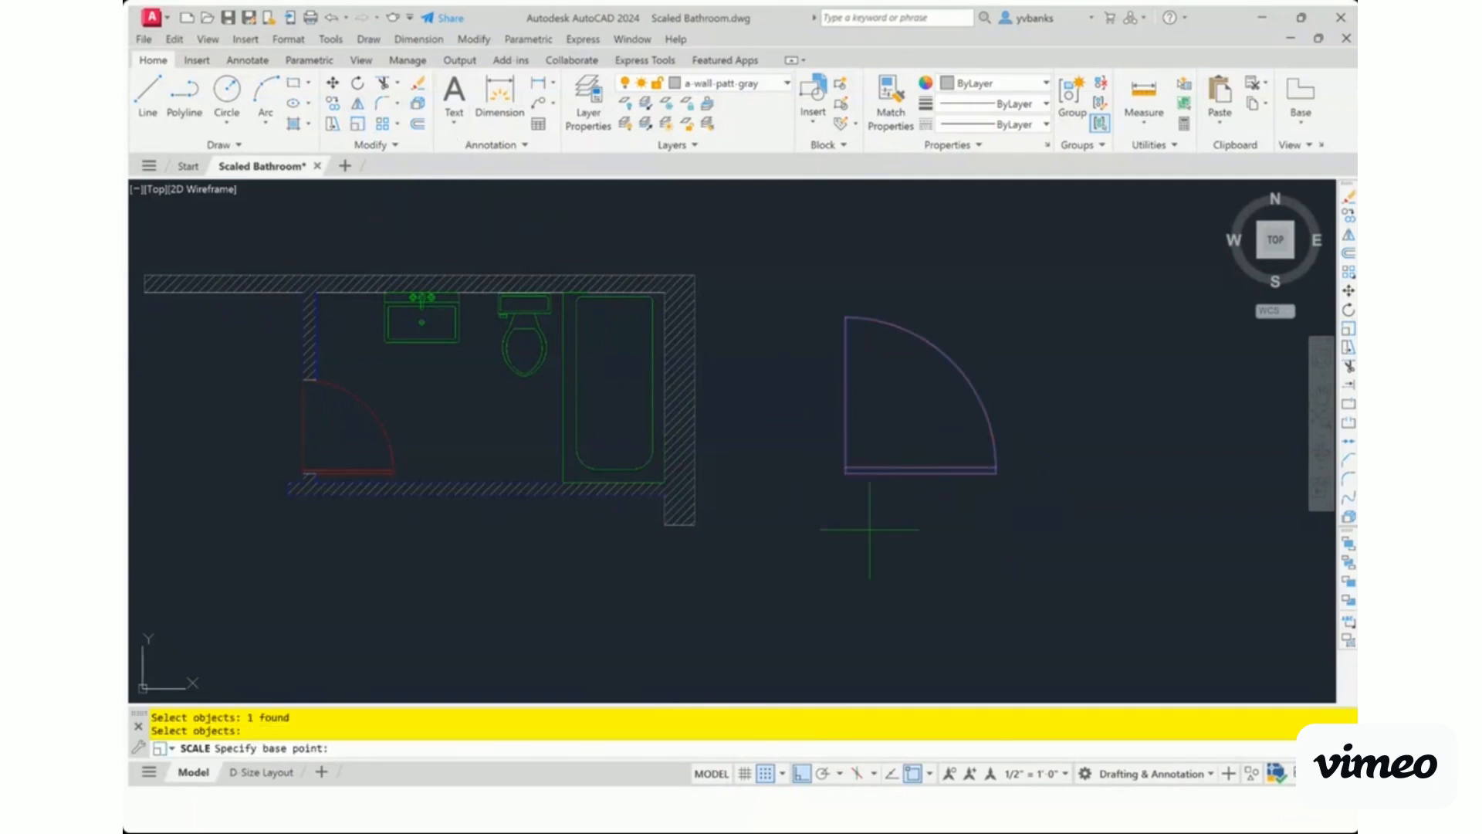
{"action": "left_click", "coordinate": [846, 468]}
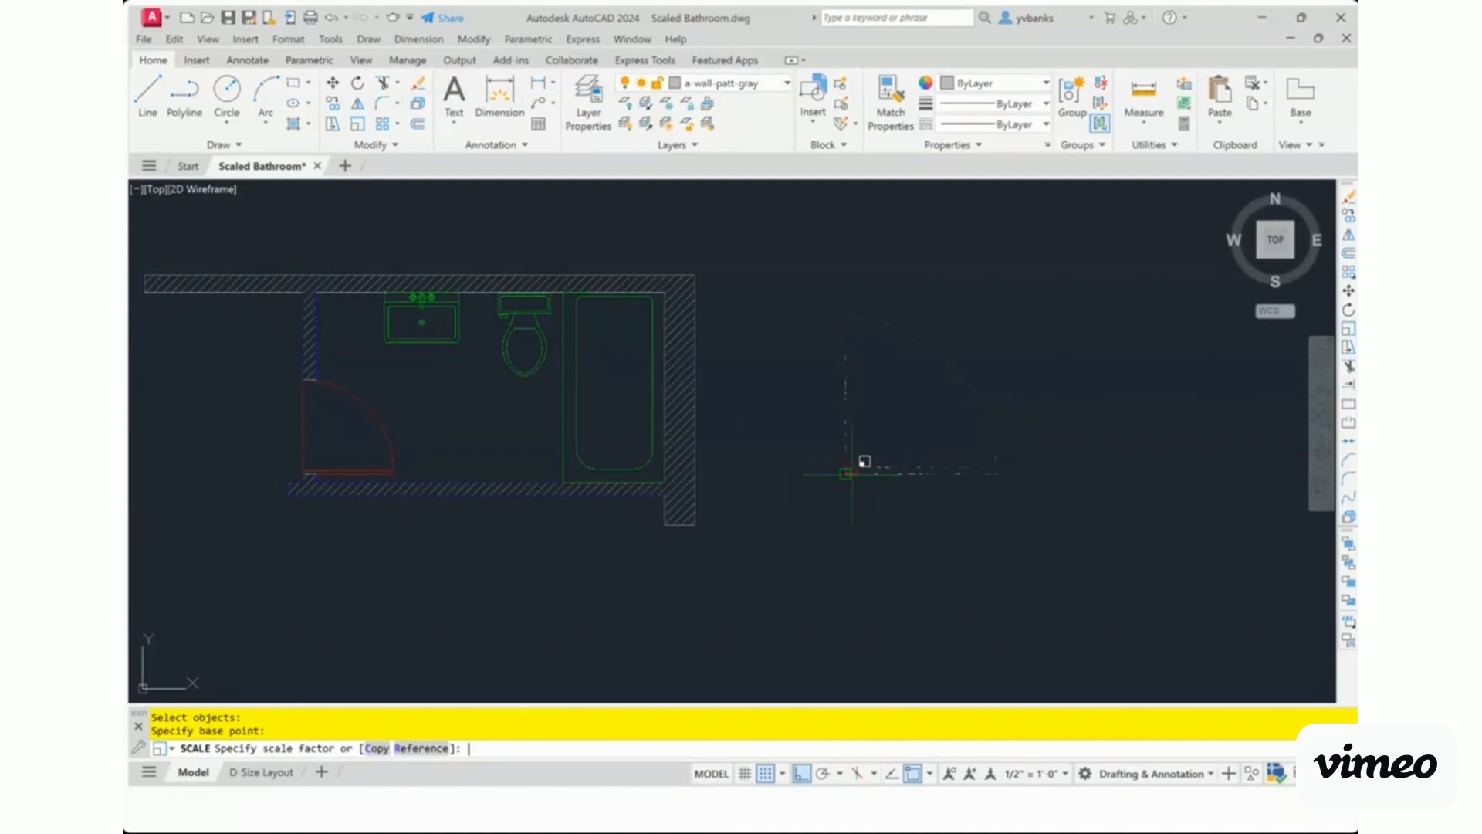
{"action": "type", "text": "r"}
{"action": "key", "text": "Return"}
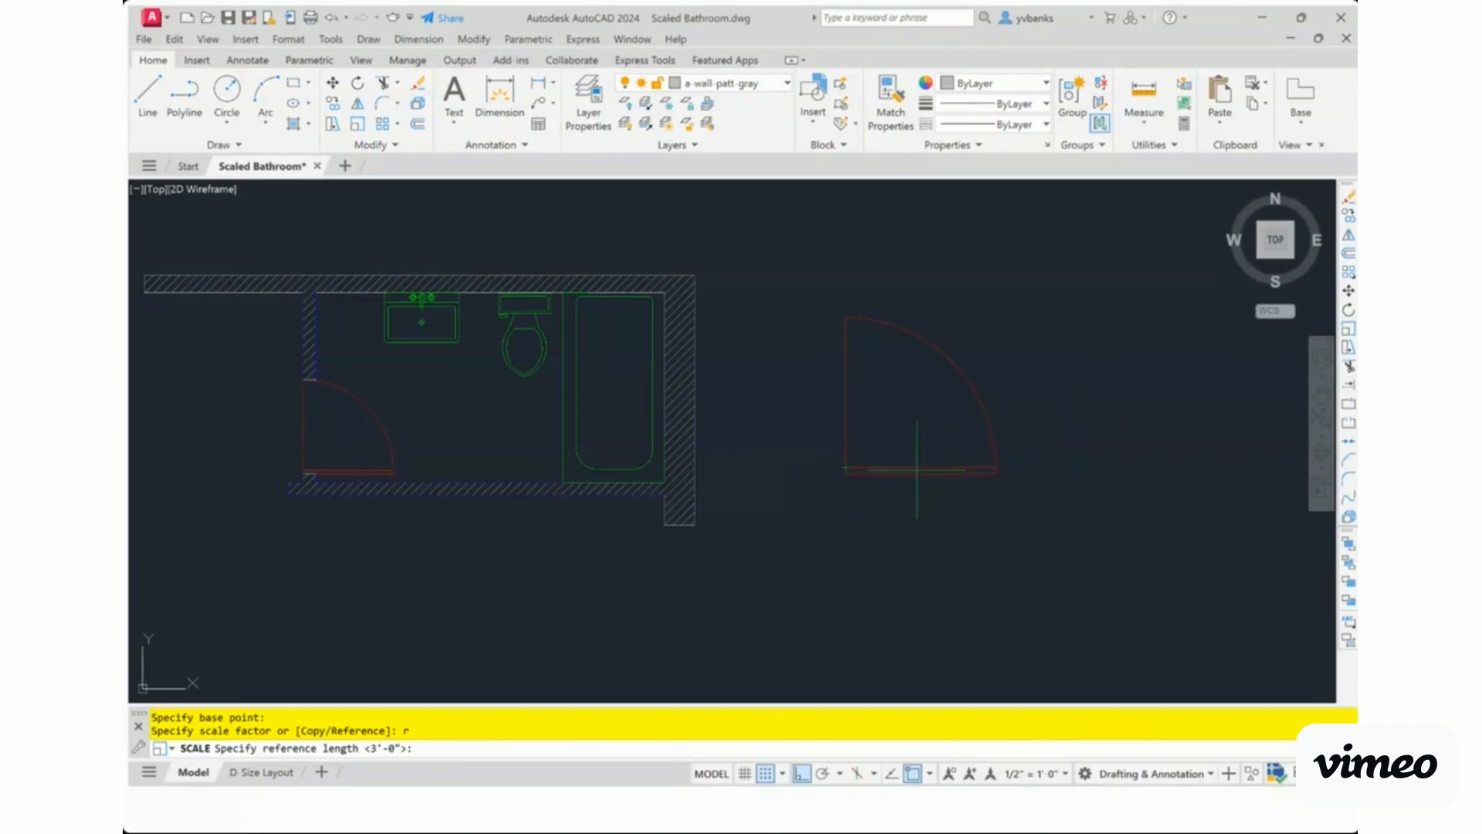
{"action": "scroll", "coordinate": [926, 454], "scroll_direction": "up", "scroll_amount": 2}
{"action": "left_click", "coordinate": [797, 489]}
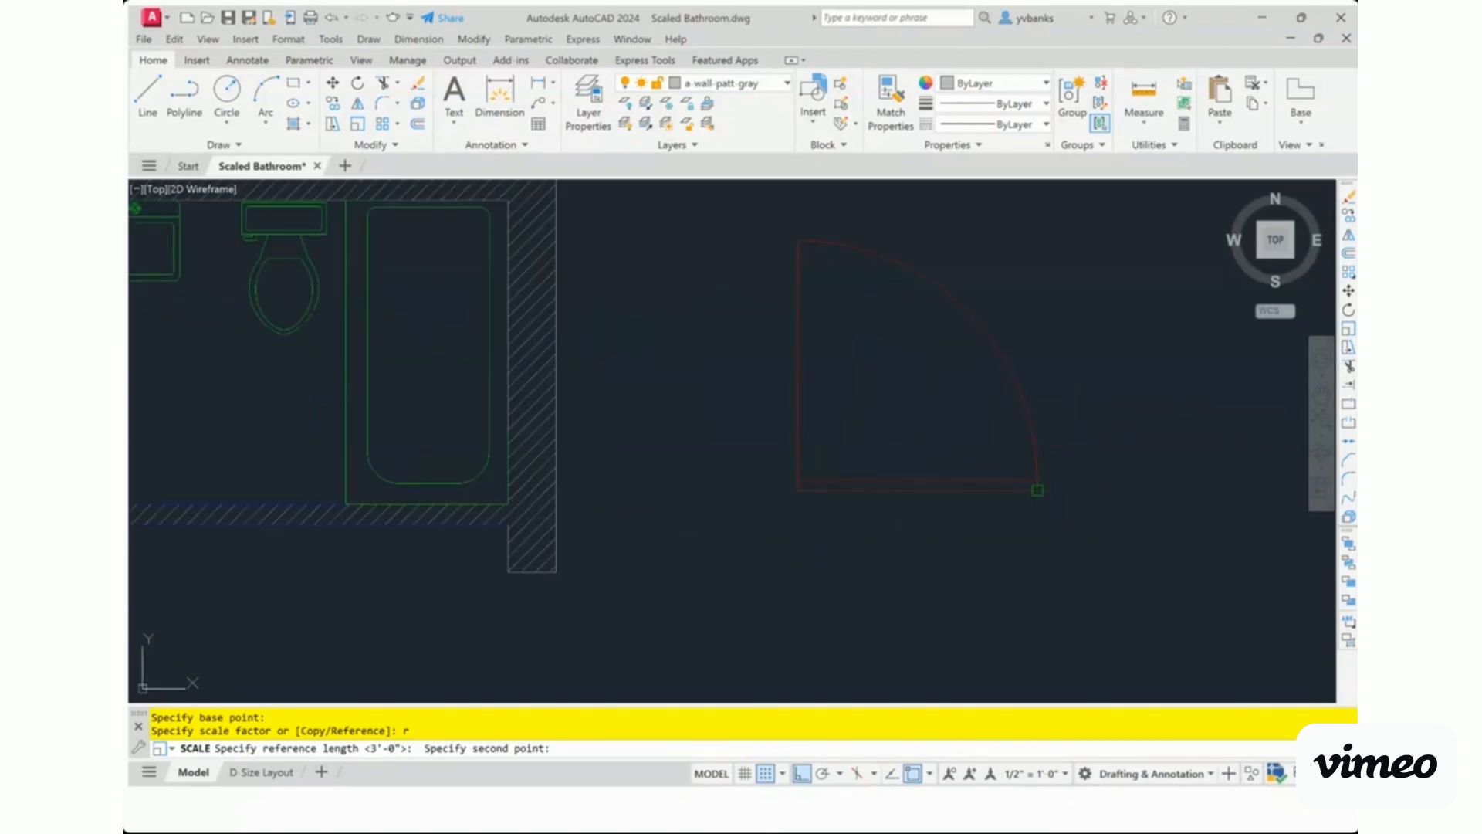
{"action": "left_click", "coordinate": [1037, 489]}
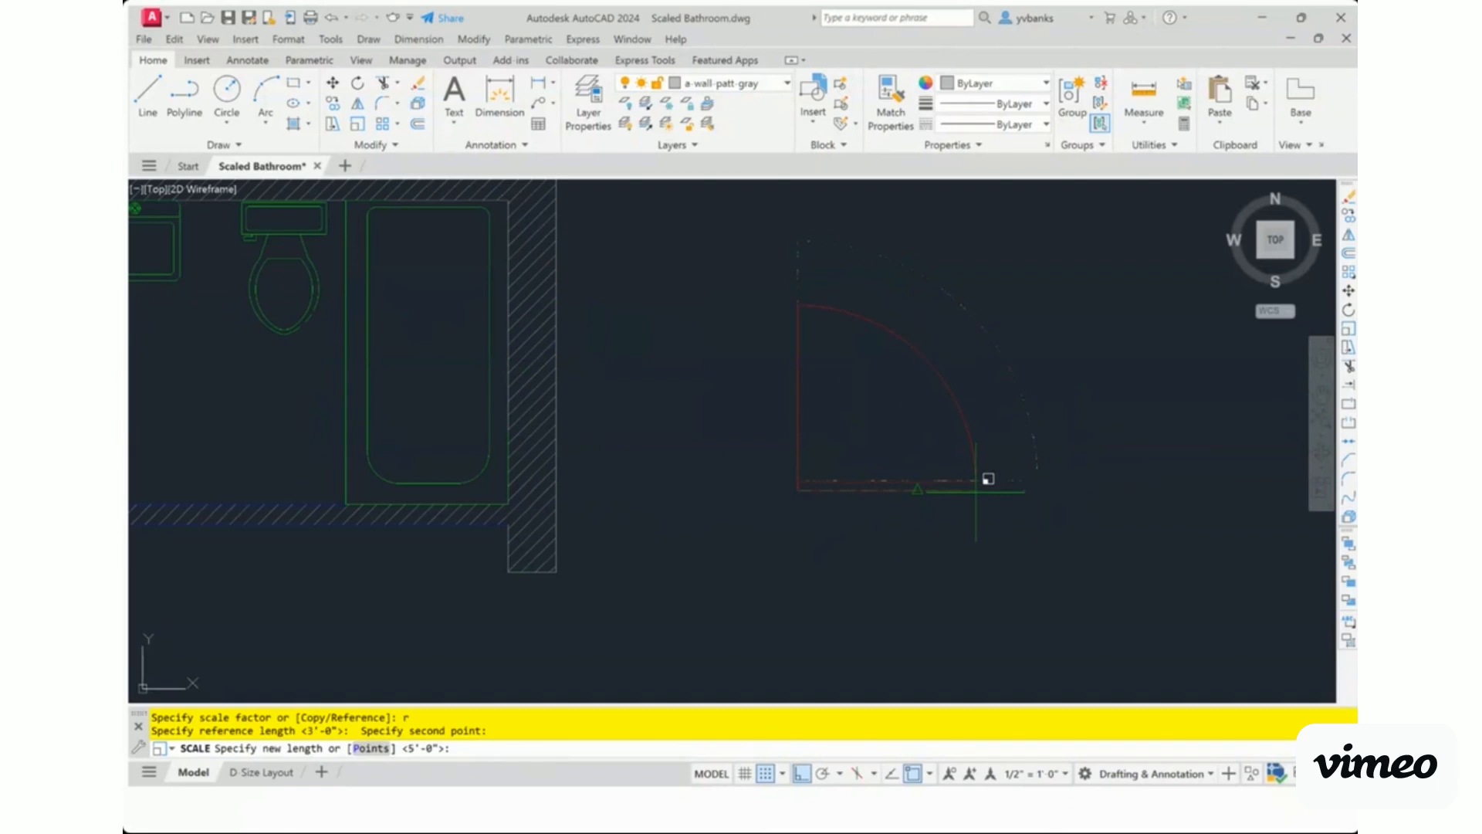
{"action": "type", "text": "2'"}
{"action": "key", "text": "Return"}
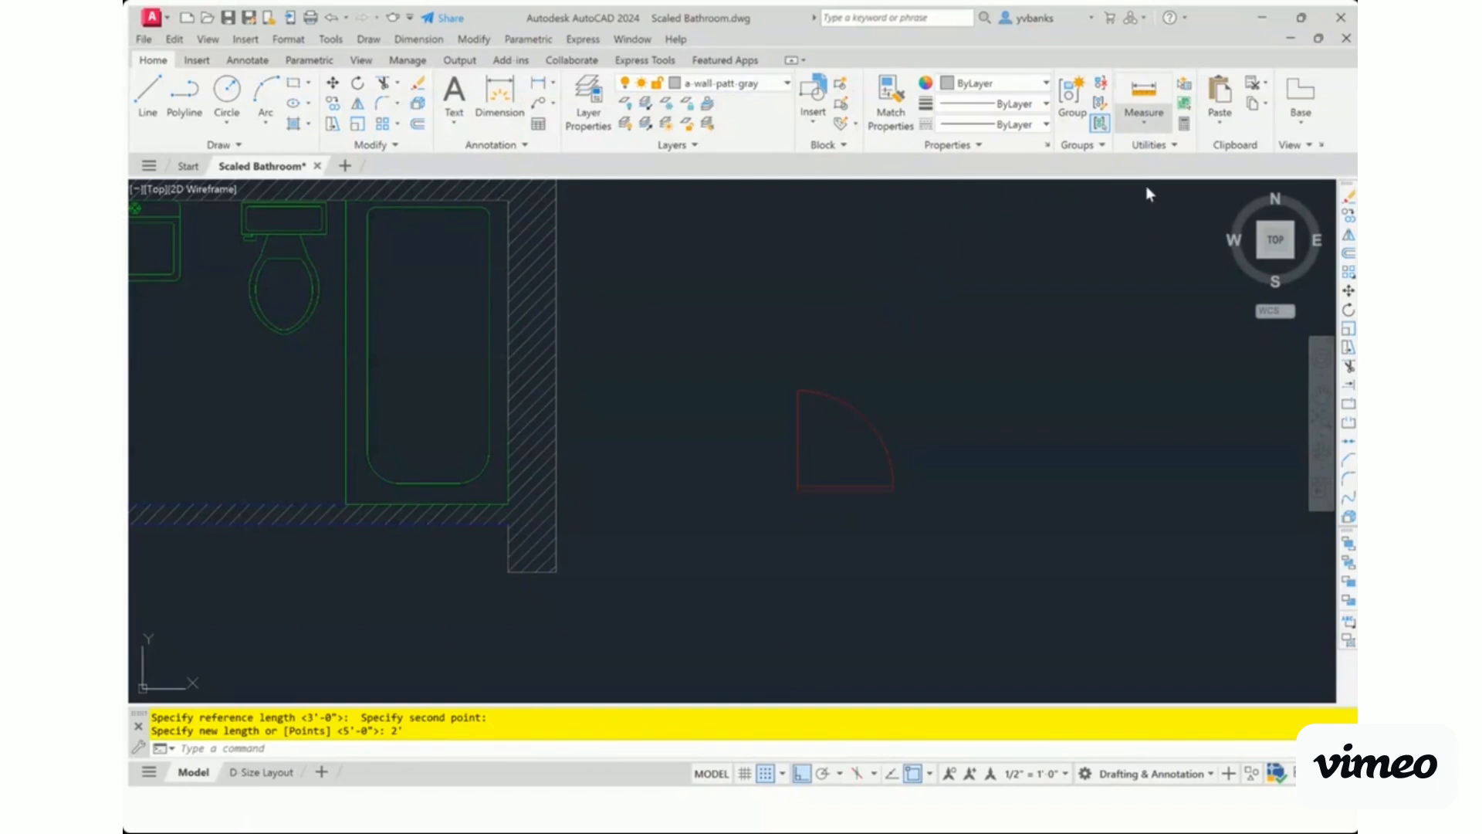
- Check the size of the rescaled door with quick measuring
{"action": "left_click", "coordinate": [1144, 94]}
{"action": "scroll", "coordinate": [858, 432], "scroll_direction": "up", "scroll_amount": 4}
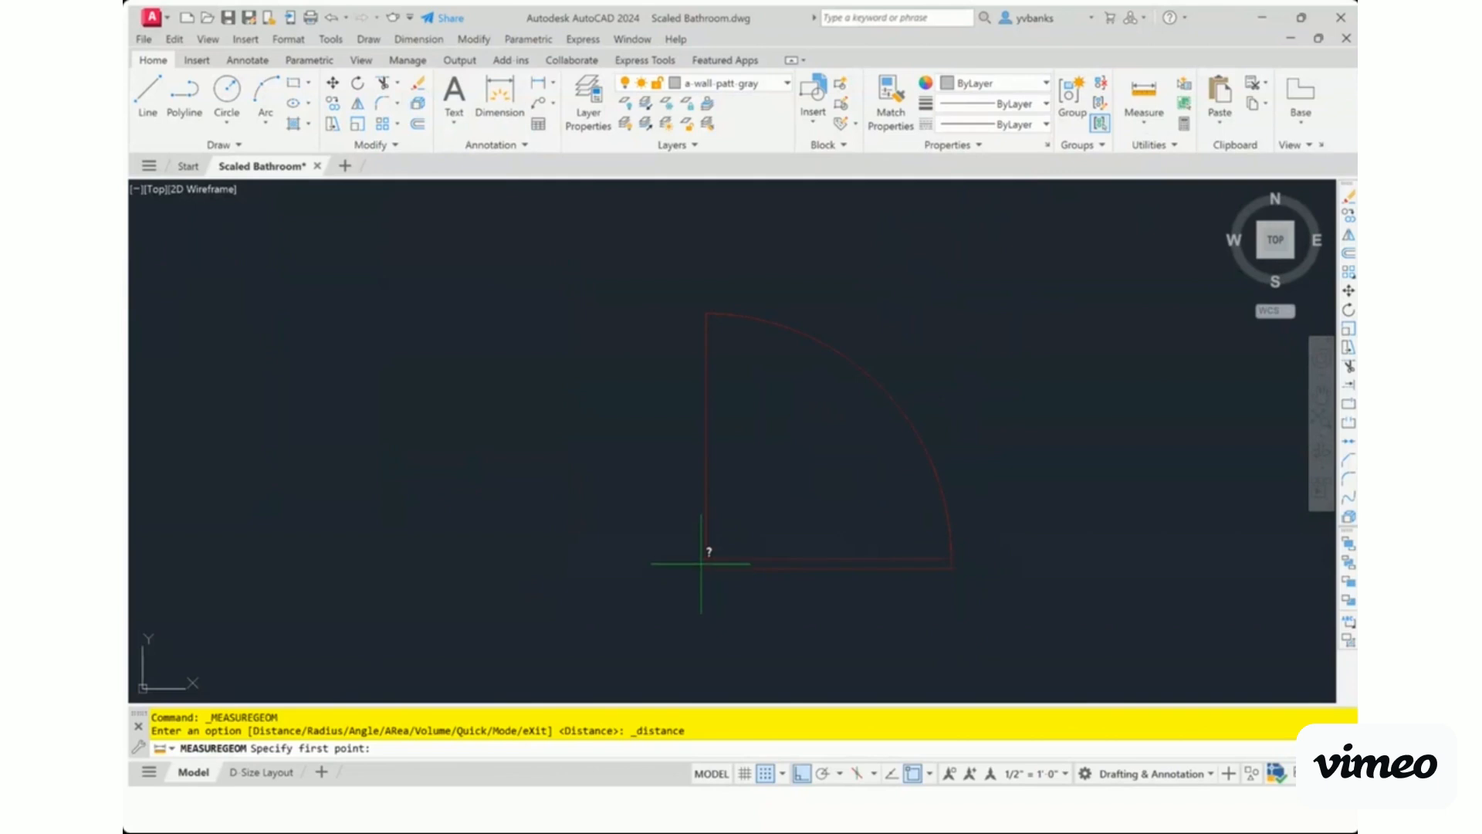
{"action": "scroll", "coordinate": [707, 570], "scroll_direction": "up", "scroll_amount": 2}
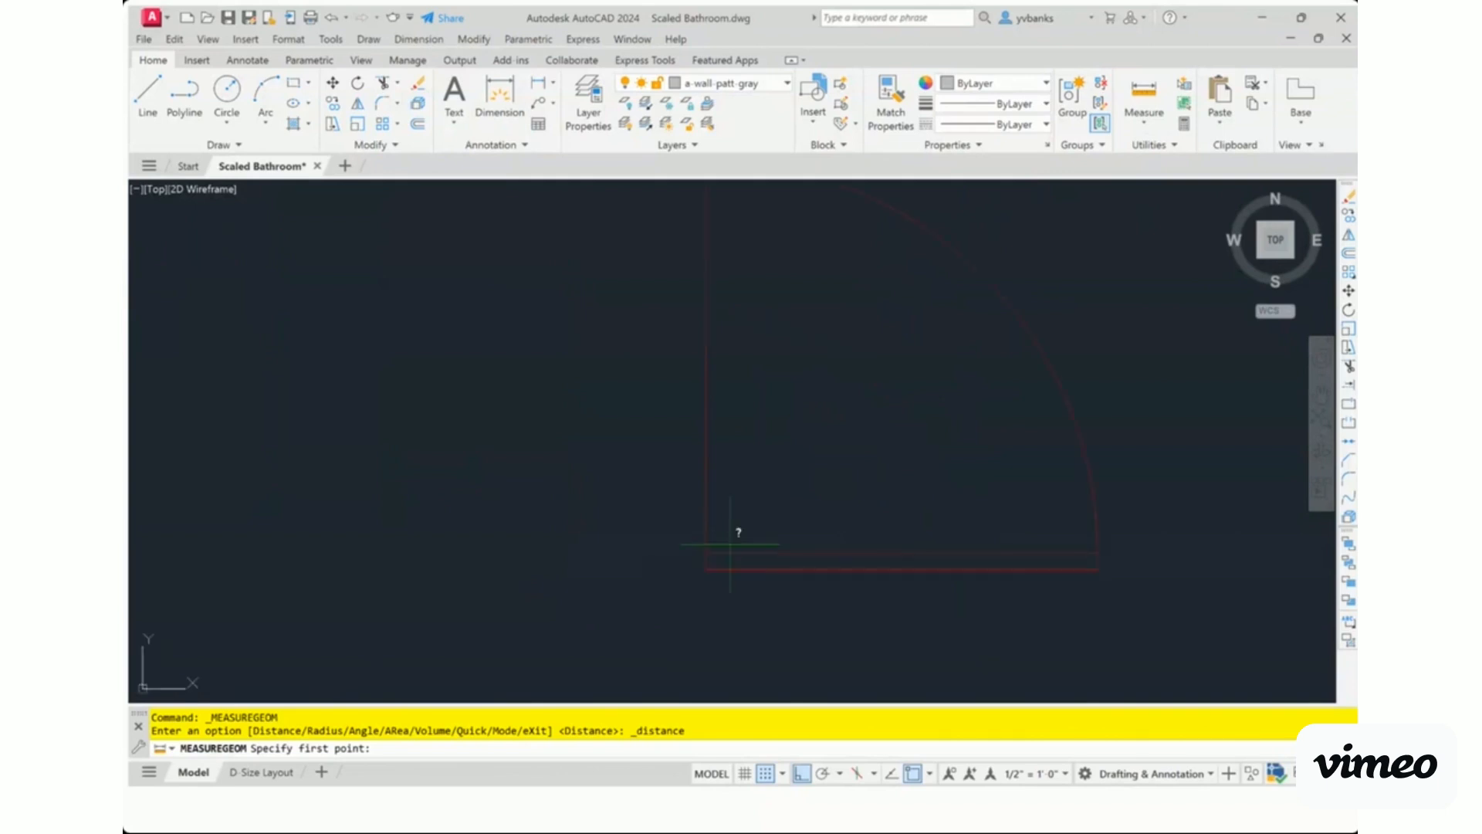
{"action": "left_click", "coordinate": [1155, 127]}
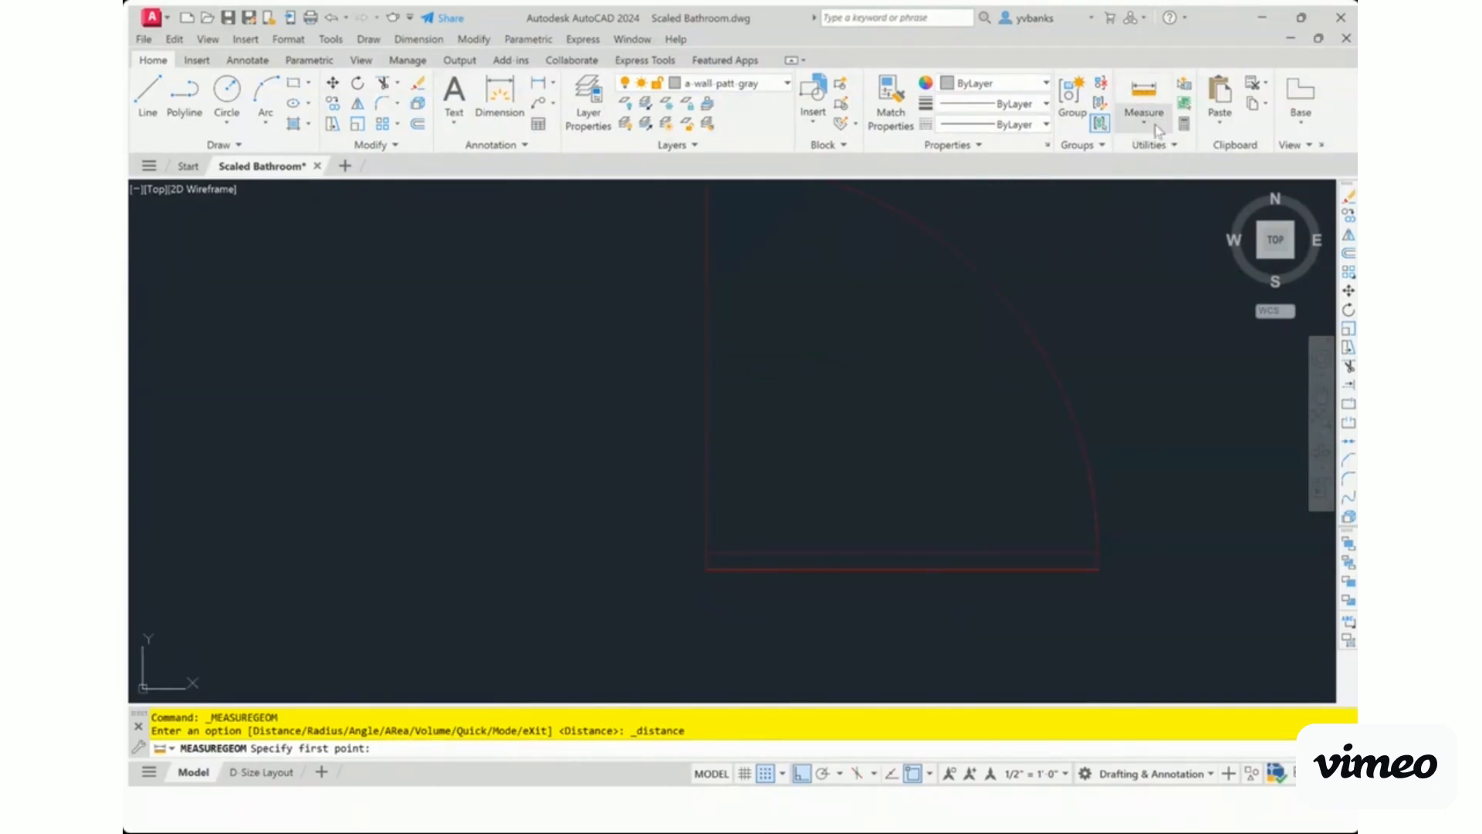
{"action": "scroll", "coordinate": [888, 394], "scroll_direction": "down", "scroll_amount": 2}
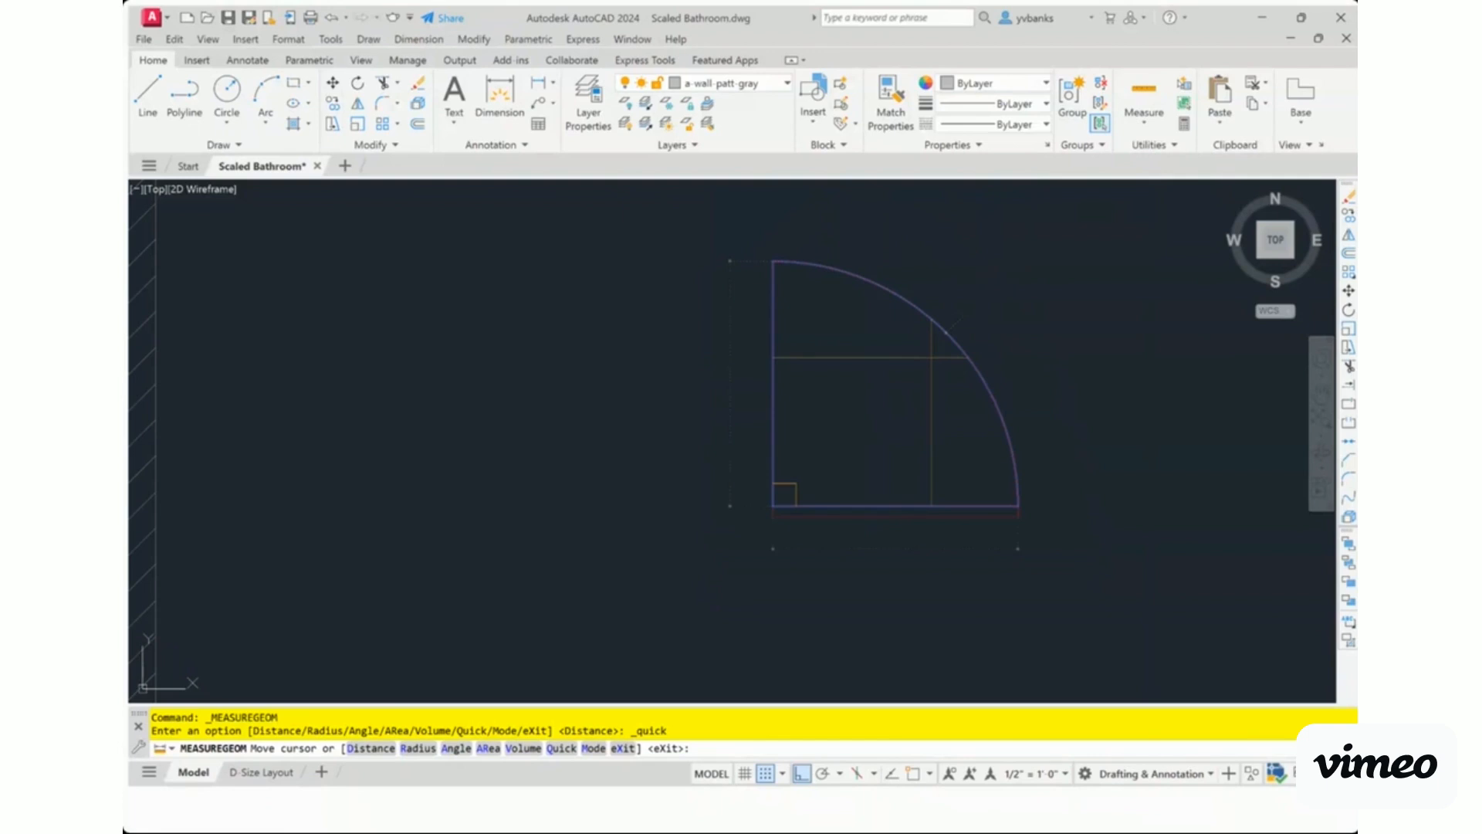
{"action": "key", "text": "Escape"}
{"action": "scroll", "coordinate": [926, 353], "scroll_direction": "down", "scroll_amount": 4}
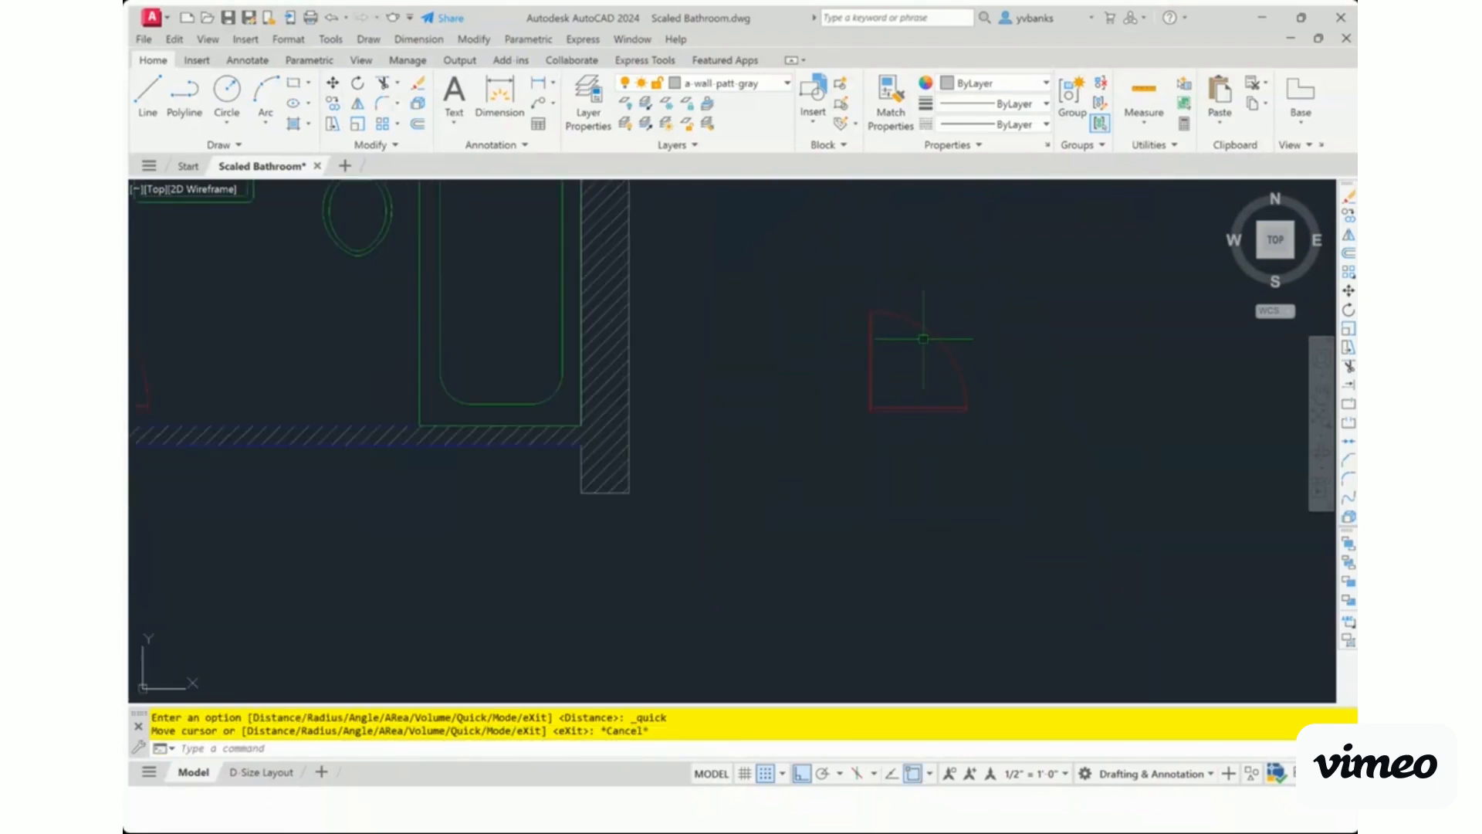
{"action": "scroll", "coordinate": [923, 339], "scroll_direction": "down", "scroll_amount": 2}
{"action": "scroll", "coordinate": [904, 222], "scroll_direction": "up", "scroll_amount": 2}
{"action": "scroll", "coordinate": [892, 234], "scroll_direction": "down", "scroll_amount": 2}
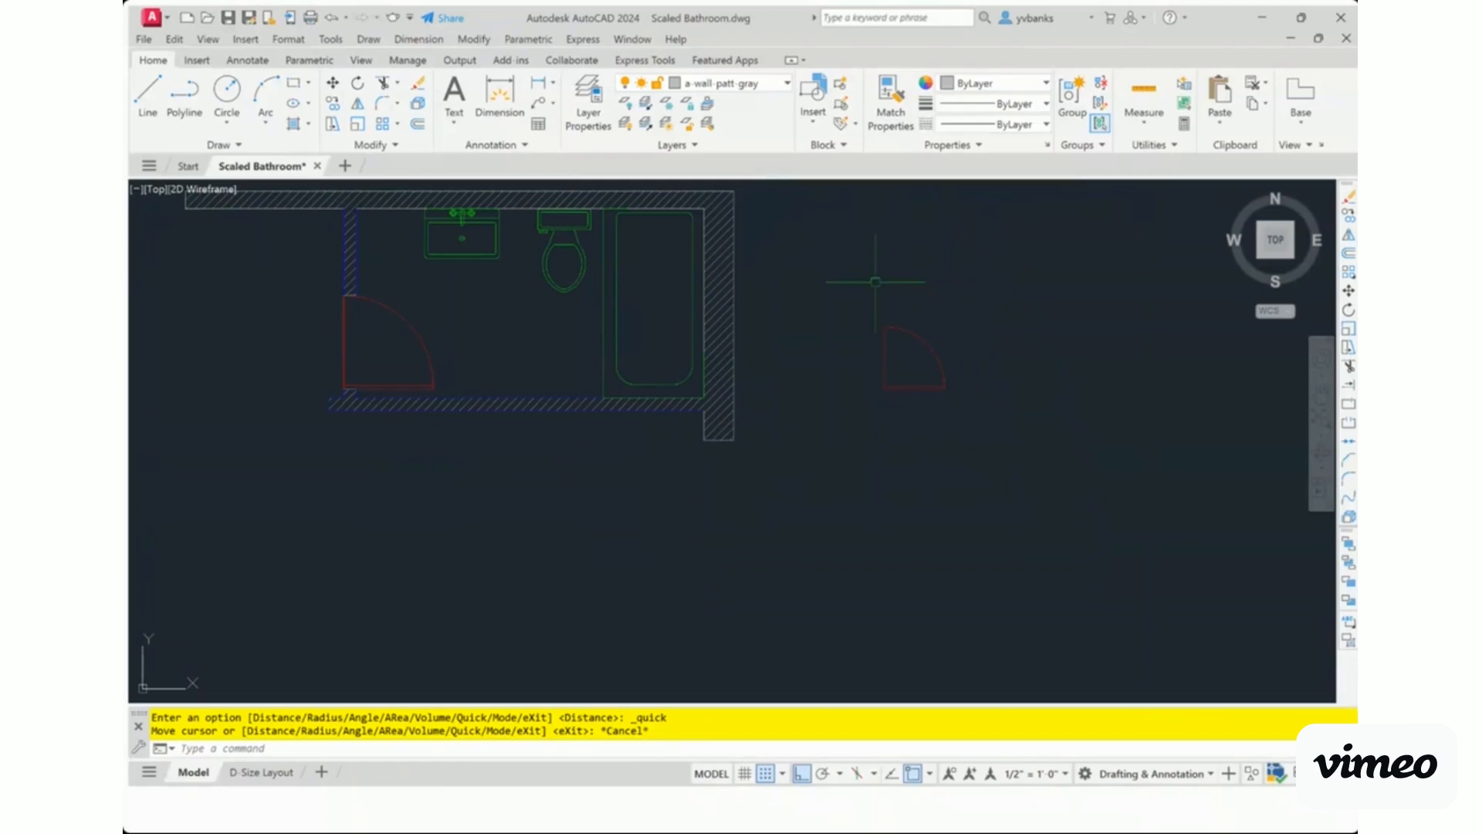
{"action": "scroll", "coordinate": [941, 371], "scroll_direction": "up", "scroll_amount": 2}
{"action": "scroll", "coordinate": [941, 370], "scroll_direction": "down", "scroll_amount": 3}
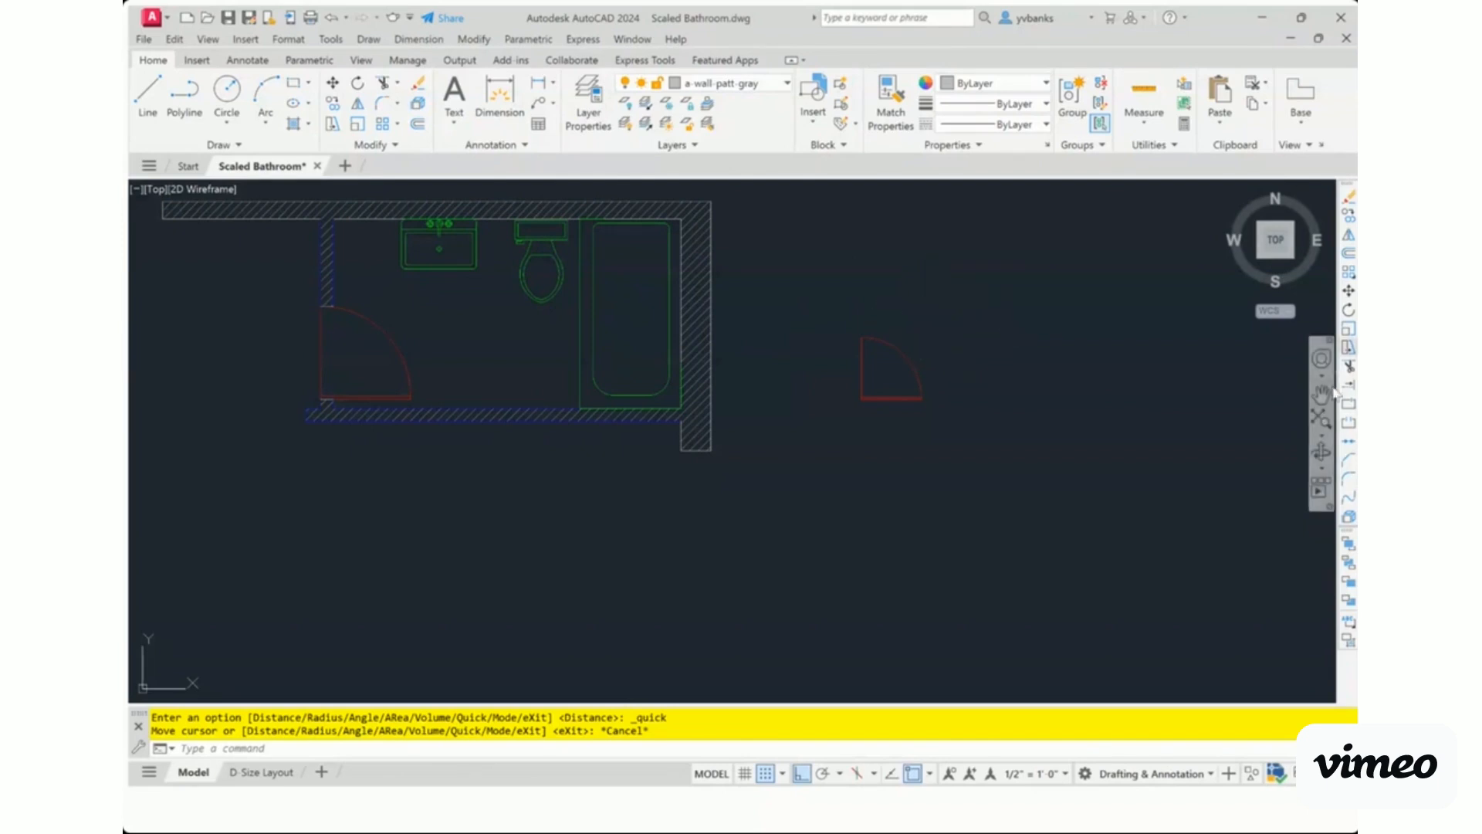
{"action": "scroll", "coordinate": [739, 269], "scroll_direction": "down", "scroll_amount": 2}
{"action": "scroll", "coordinate": [680, 208], "scroll_direction": "up", "scroll_amount": 2}
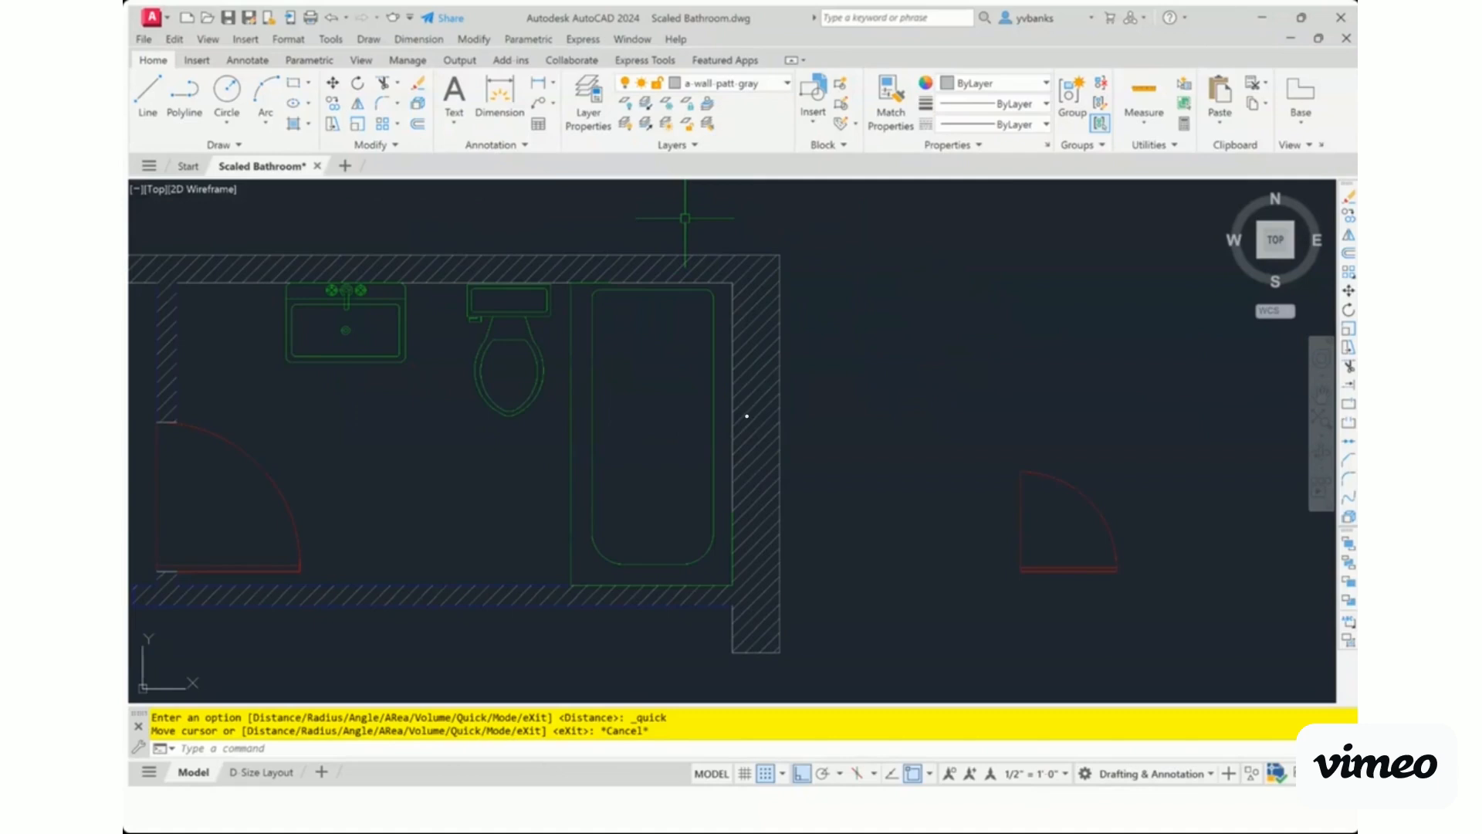